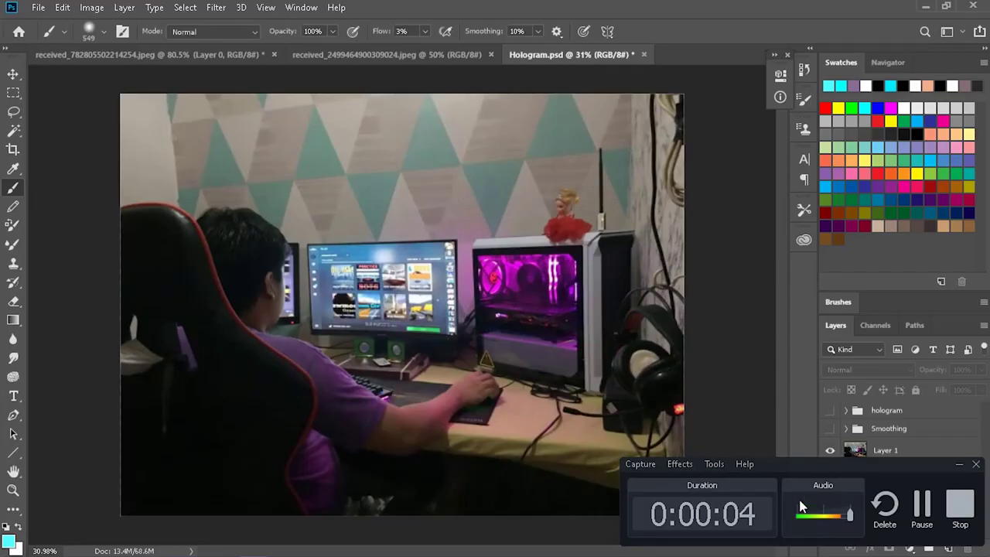
- Select the Layer 1 desk photo and duplicate it with Ctrl+J
click(958, 464)
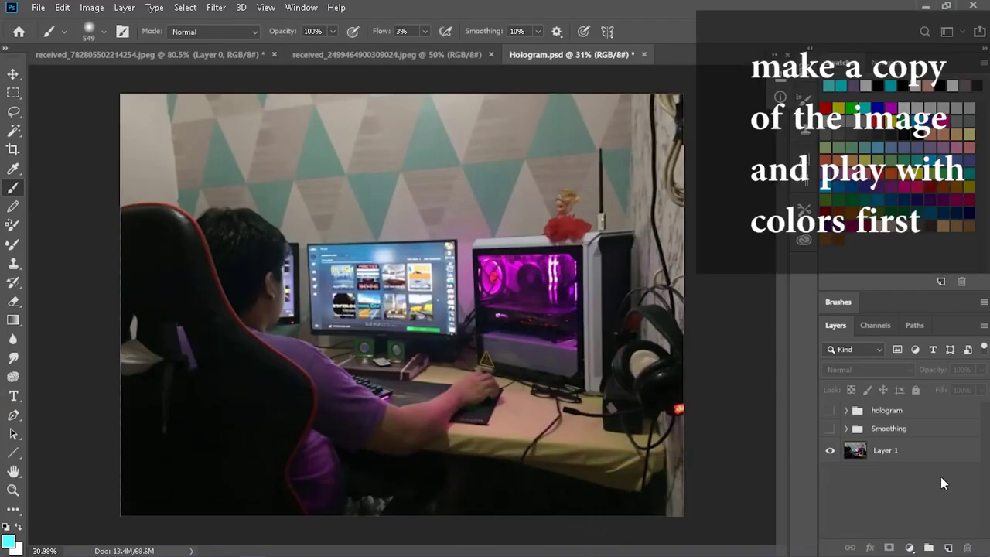
click(880, 456)
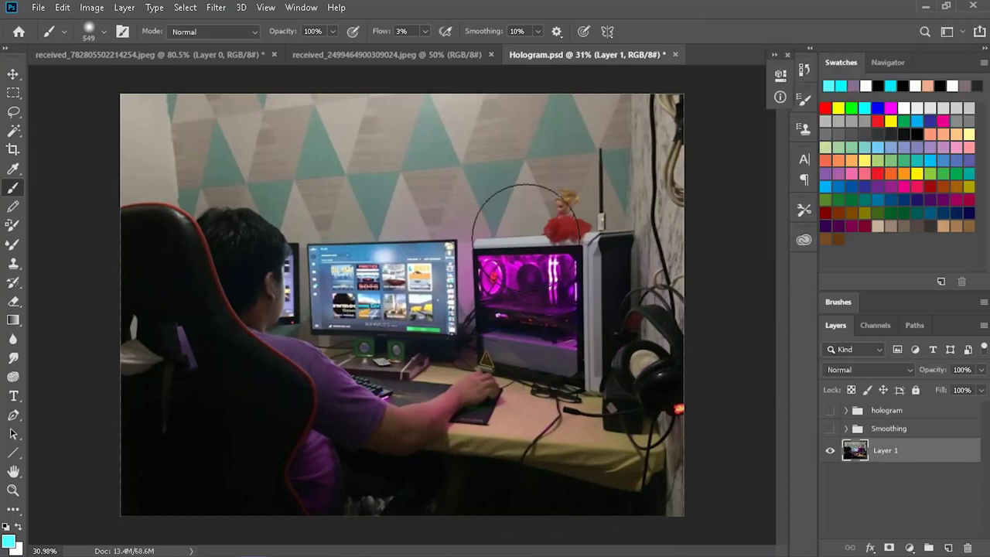
key(ctrl+j)
- Camera Raw the copy: Temperature -13, Tint +22, Highlights -58, Whites -39, Blacks -68, Clarity +61
click(216, 7)
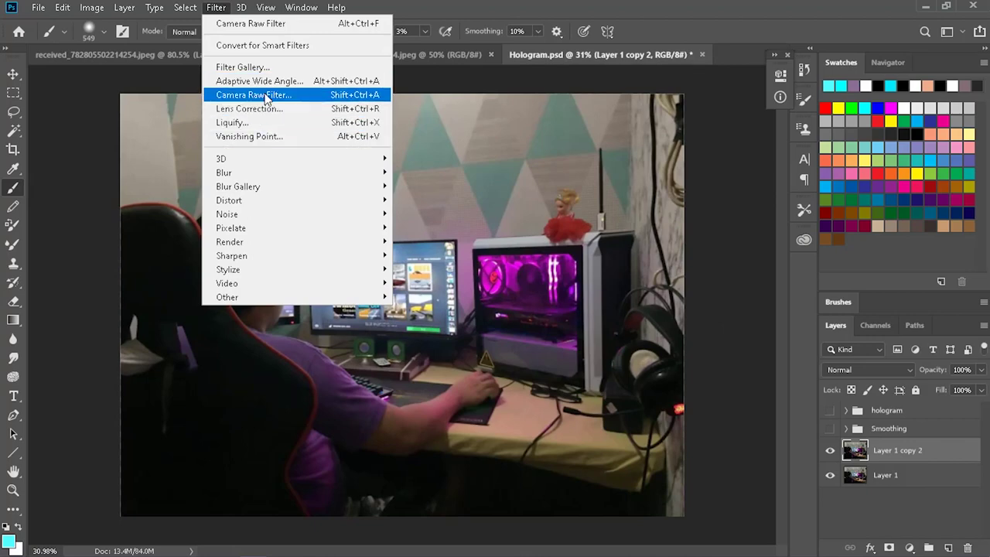
click(240, 106)
click(828, 301)
click(798, 279)
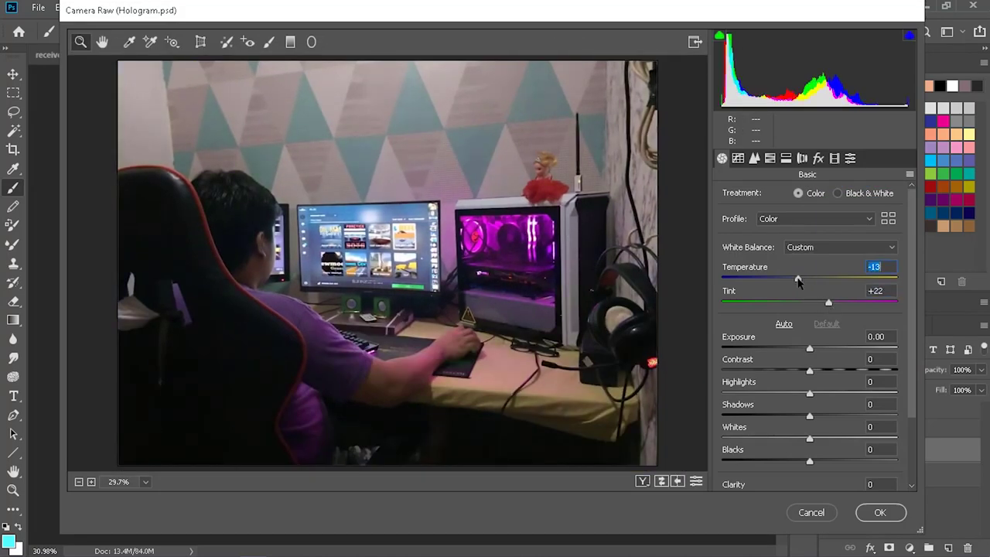
drag(810, 393, 759, 393)
scroll(773, 433, down, 1)
mouse_move(810, 416)
mouse_down()
mouse_move(775, 415)
mouse_move(766, 438)
mouse_move(749, 438)
mouse_move(835, 425)
mouse_up()
scroll(774, 426, down, 1)
scroll(816, 415, down, 1)
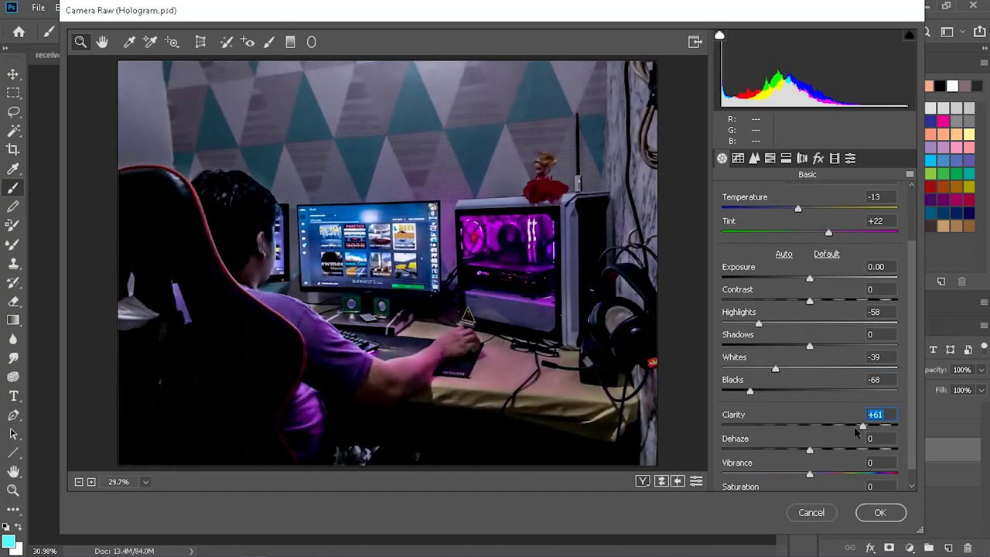
click(860, 519)
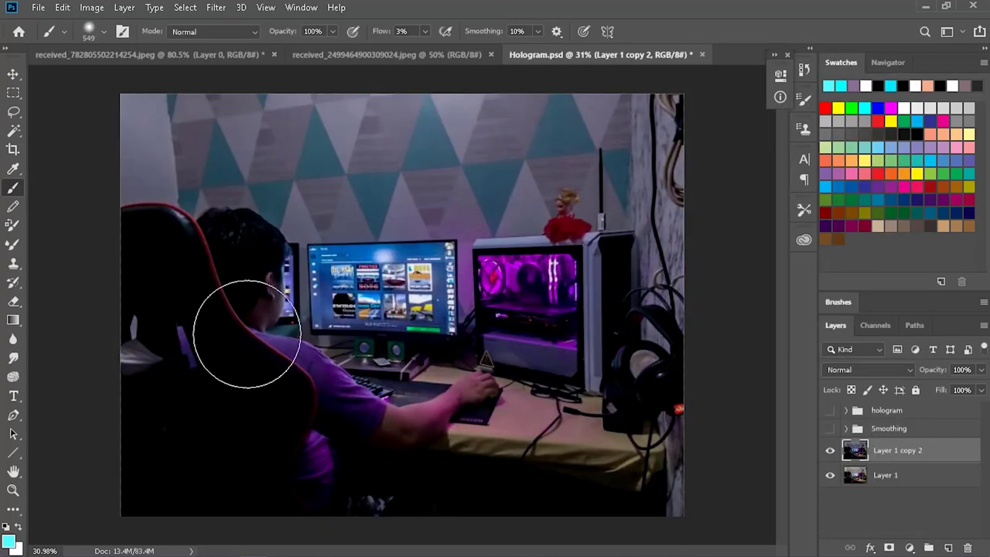
- Place-embed hologram-screen-png-2.png from the my PNG objects folder as a new layer
click(45, 7)
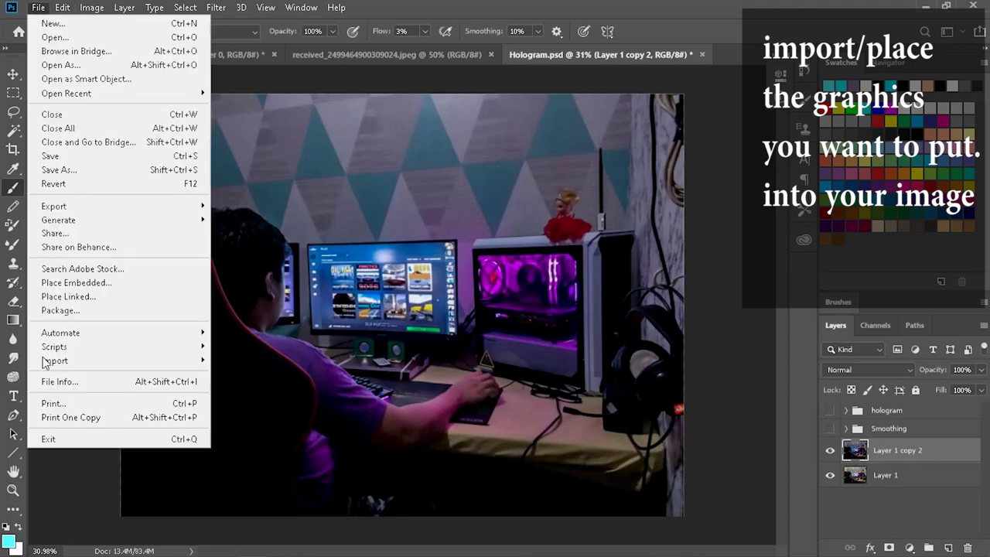
click(70, 283)
scroll(635, 206, down, 5)
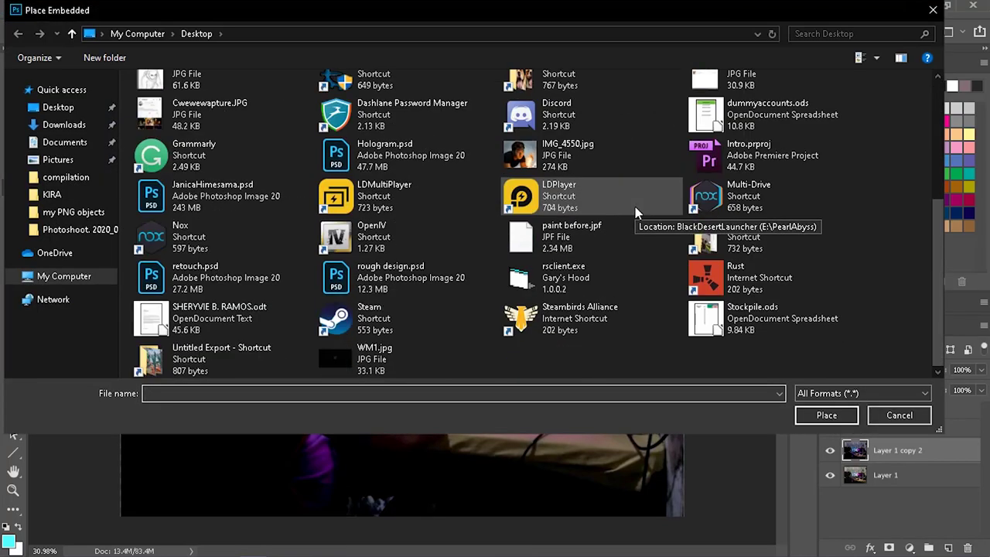
click(66, 213)
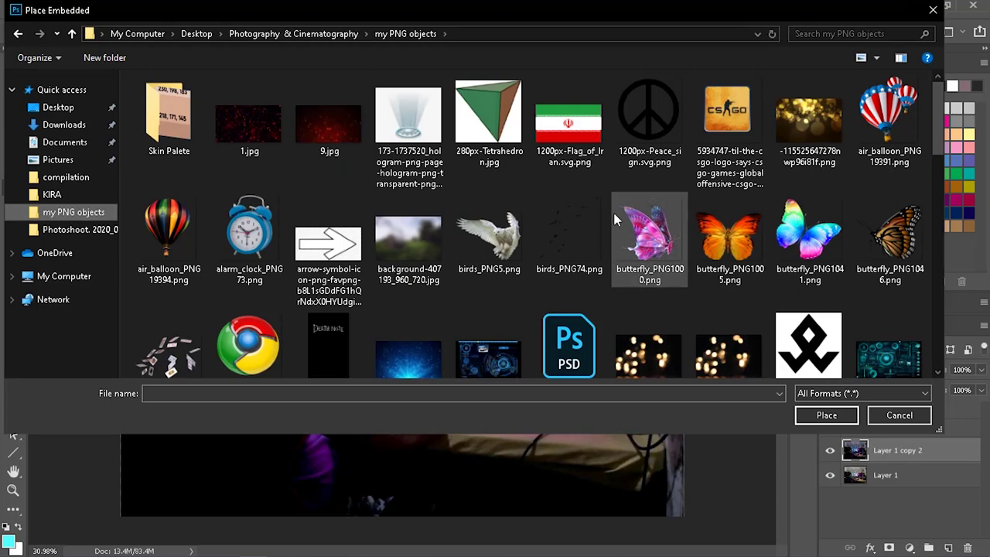
scroll(742, 239, down, 3)
scroll(744, 232, down, 2)
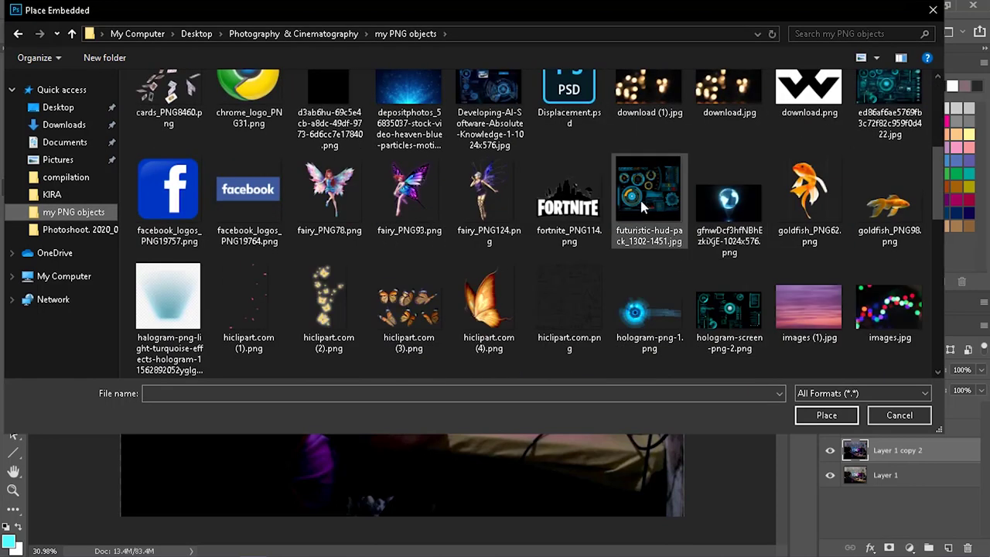
scroll(734, 248, up, 1)
click(729, 309)
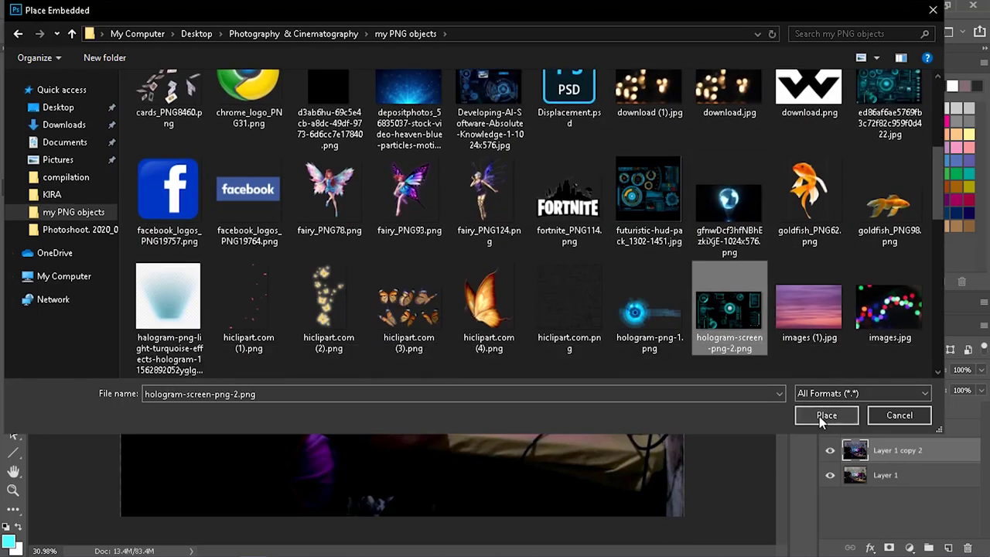
click(824, 419)
click(825, 415)
click(554, 31)
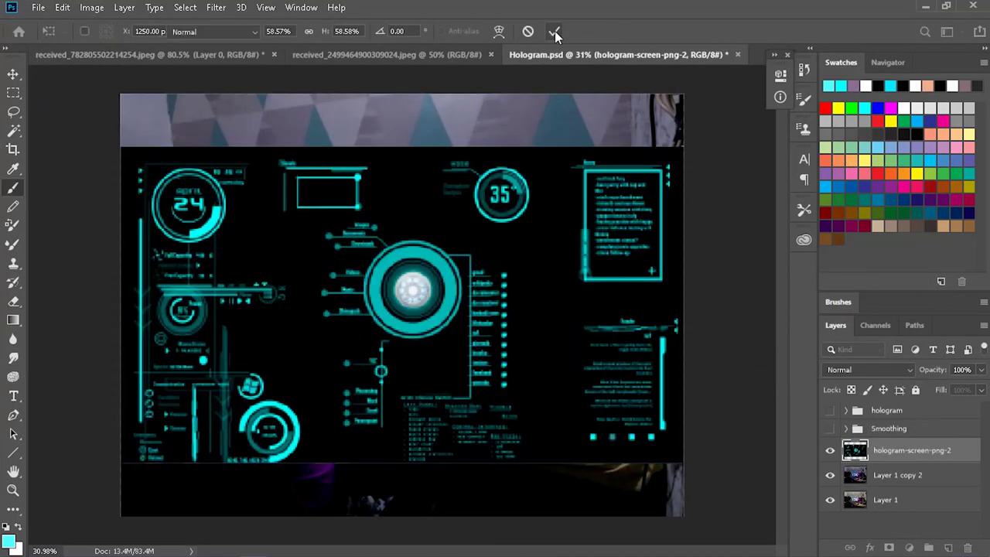
- Set the hologram to Lighten blending with a cyan 5 px inside stroke, then scale it to 23.21%
click(868, 369)
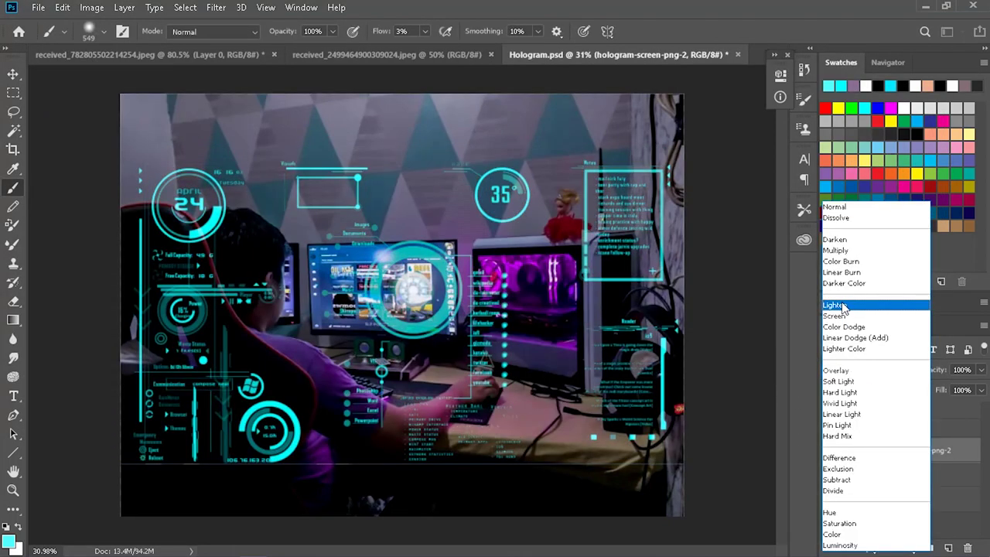
click(843, 308)
click(870, 547)
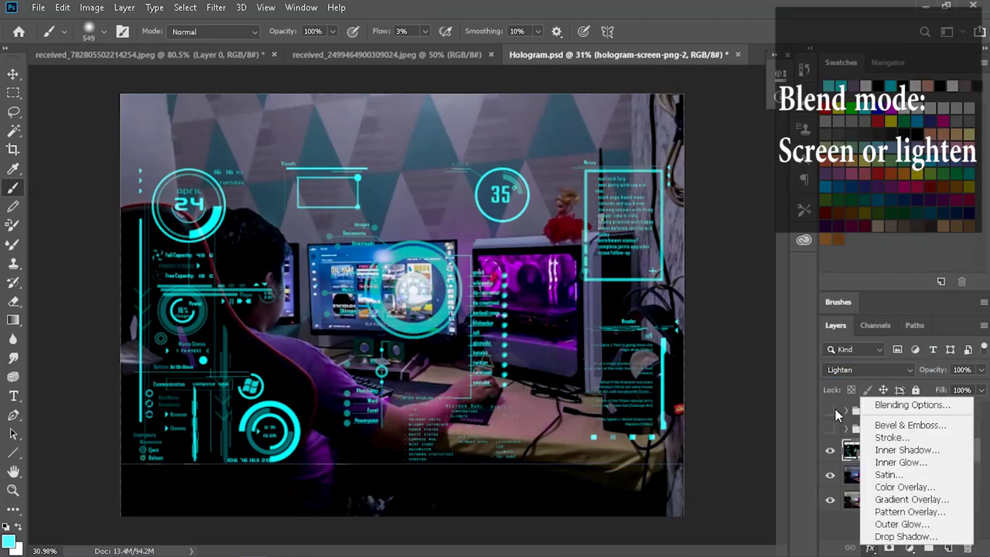
click(891, 437)
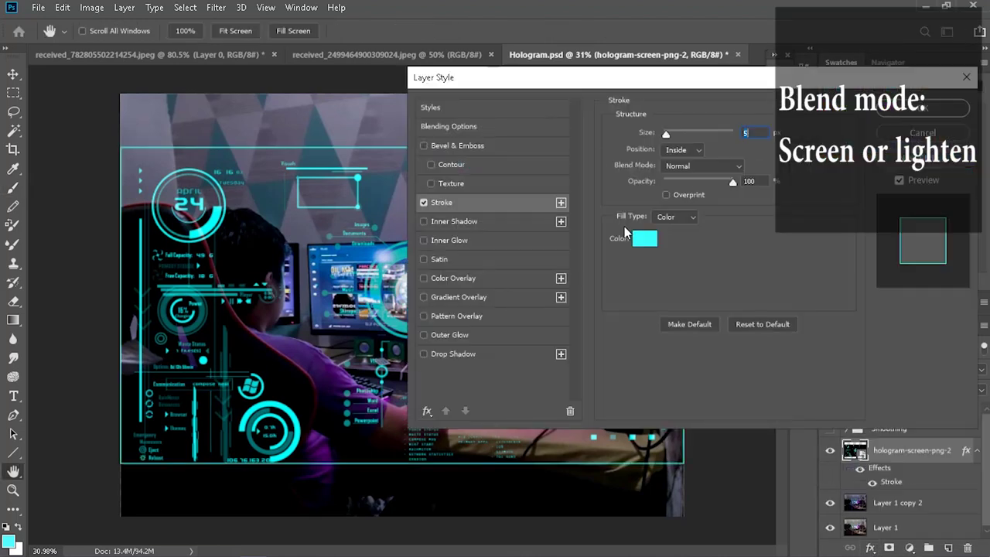
click(924, 113)
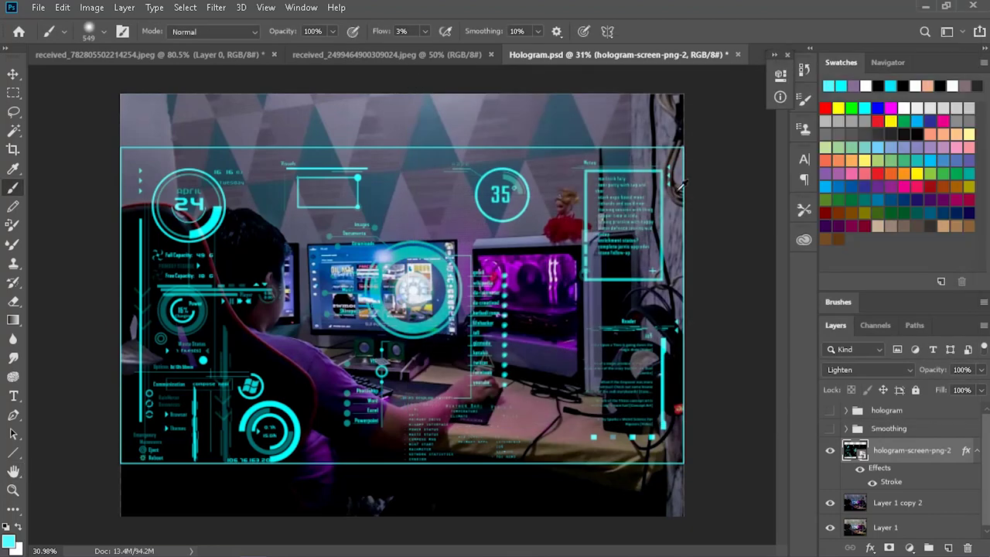
key(ctrl+t)
drag(121, 147, 477, 347)
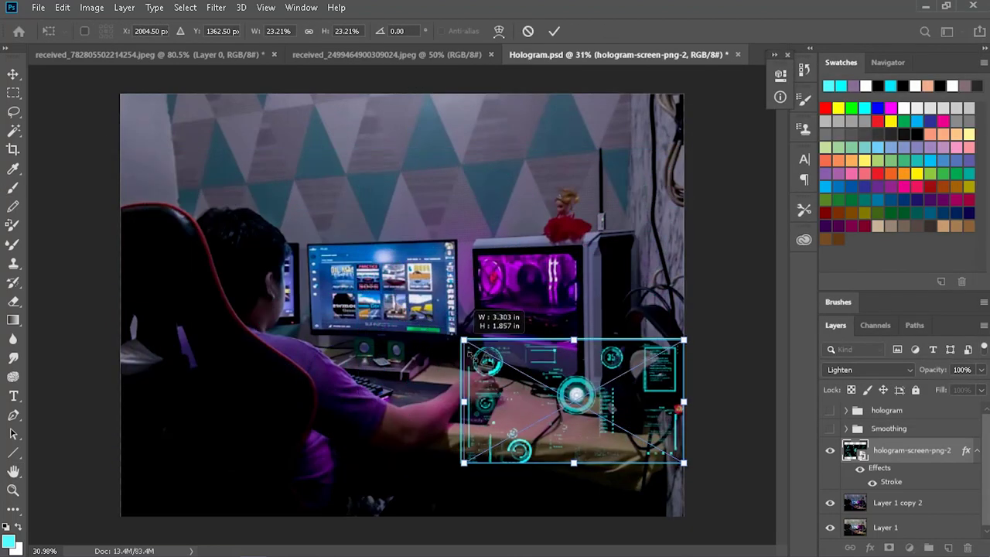
- Commit the hologram's reduced size, then sketch and undo temporary guide arrows on the wall
click(554, 27)
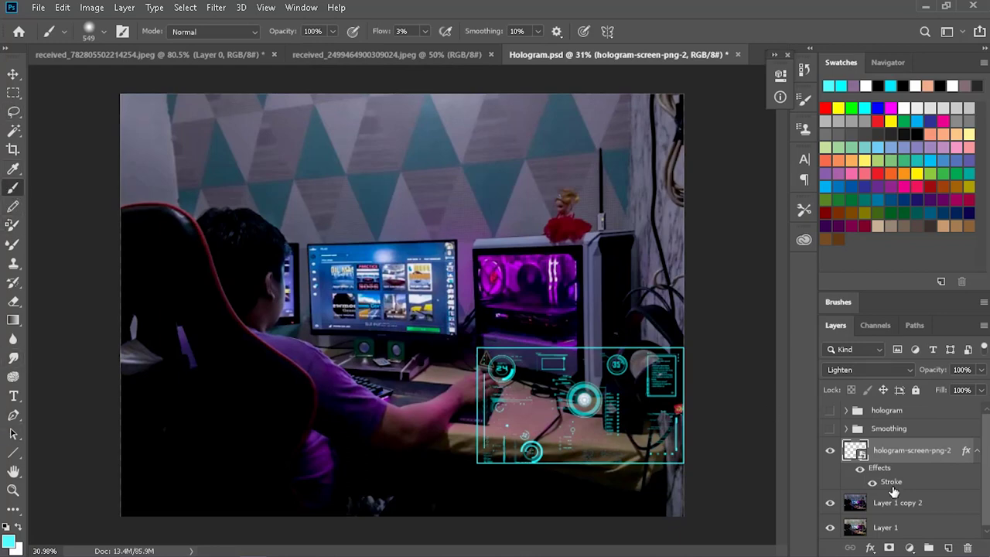
click(908, 507)
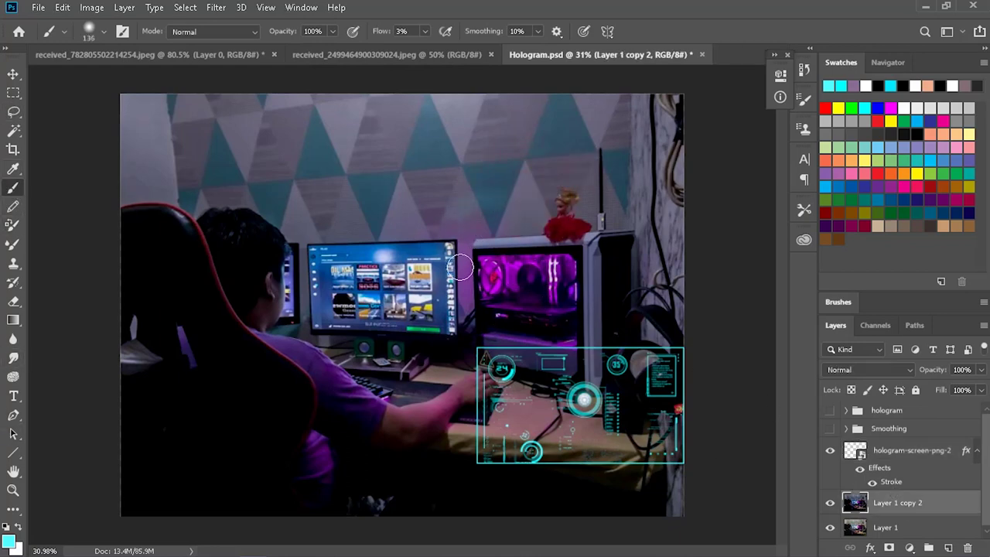
mouse_move(498, 165)
mouse_down()
mouse_move(416, 164)
mouse_move(619, 149)
mouse_up()
key(ctrl+z)
drag(592, 140, 609, 177)
drag(474, 172, 481, 207)
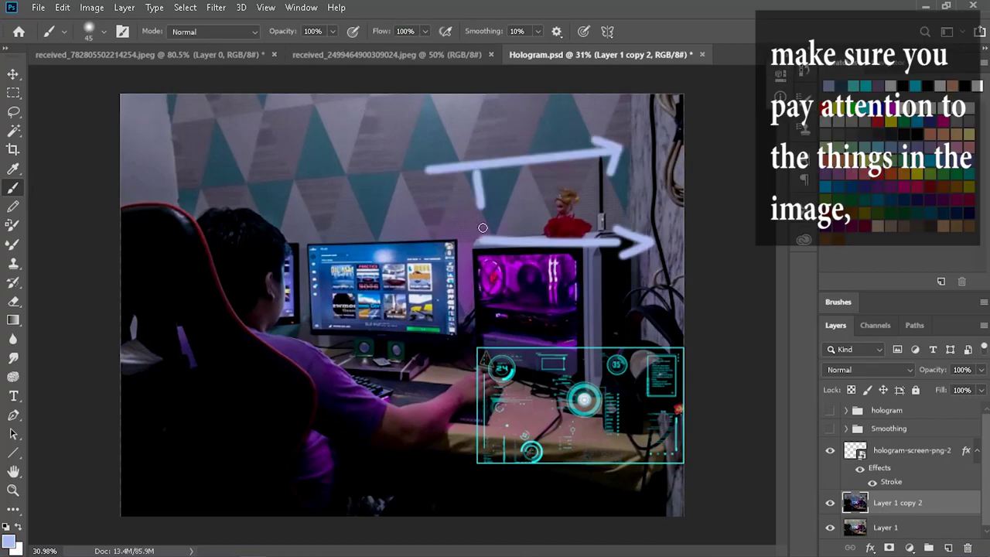
drag(481, 241, 673, 152)
drag(619, 247, 669, 161)
key(ctrl+z)
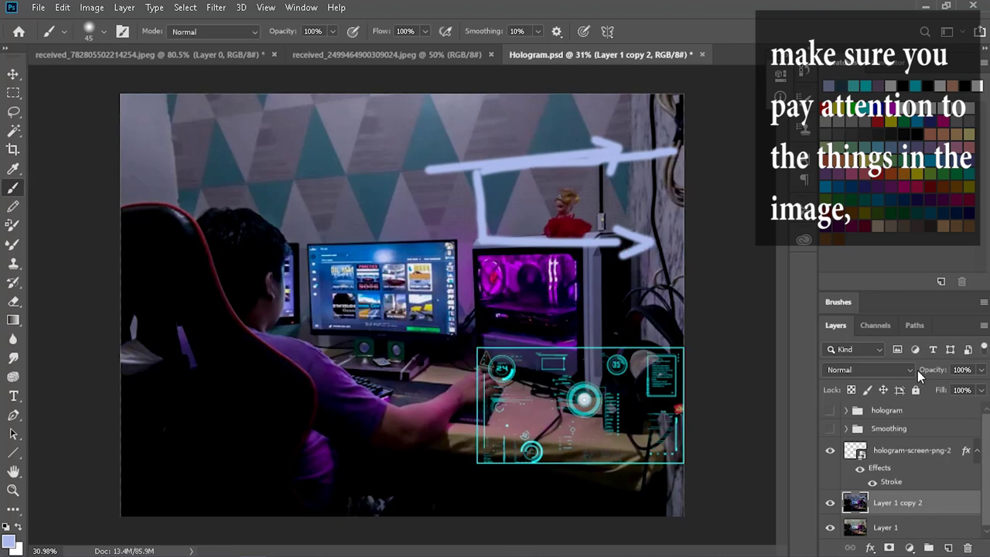
key(ctrl+z)
key(ctrl+z)
key(ctrl+z)
- Move the hologram above the PC tower and stretch it to 21.53% × 23.69%
click(888, 450)
key(ctrl+t)
drag(614, 410, 576, 181)
drag(439, 235, 440, 245)
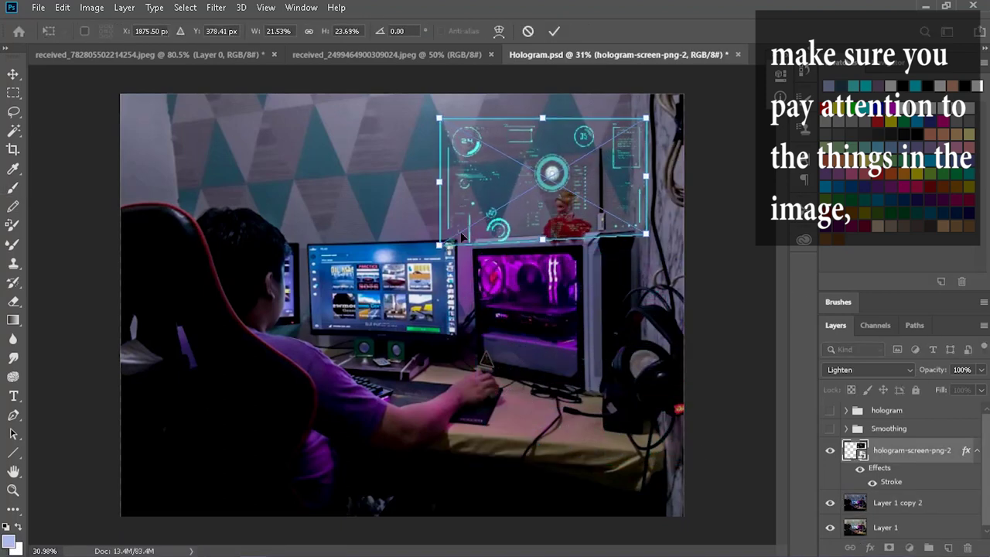
- Commit the hologram's placement, then draw and undo a trial guide line along the wall
key(b)
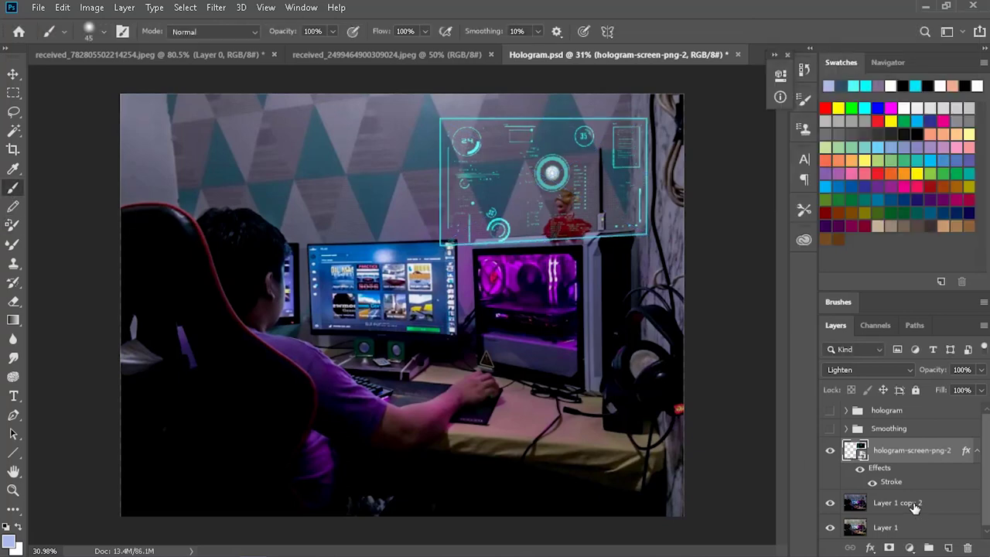
click(896, 502)
click(401, 171)
shift+click(654, 141)
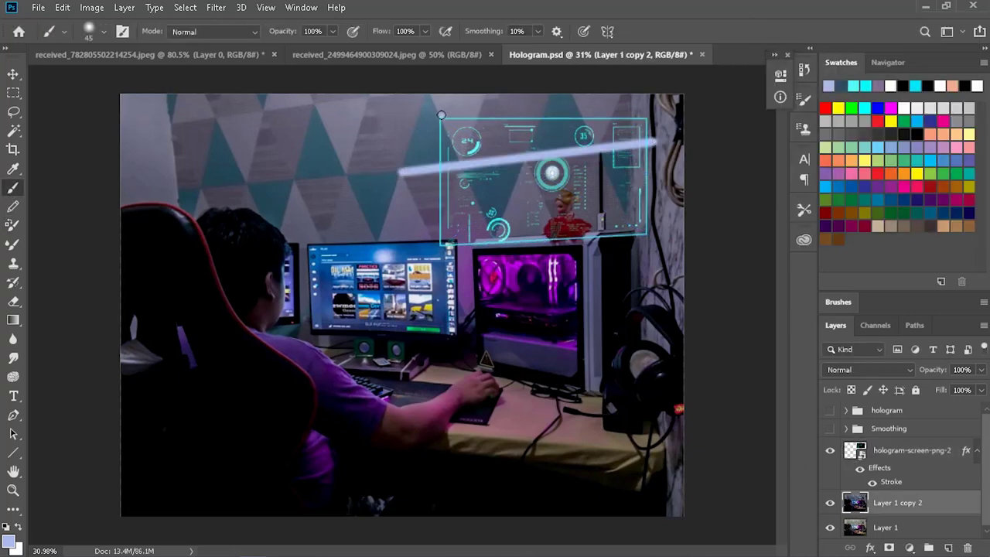
key(ctrl+z)
- Rotate the hologram to follow the wall angle and nudge it slightly right
click(882, 450)
key(ctrl+t)
mouse_move(651, 124)
mouse_down()
mouse_move(646, 94)
mouse_move(644, 108)
mouse_up()
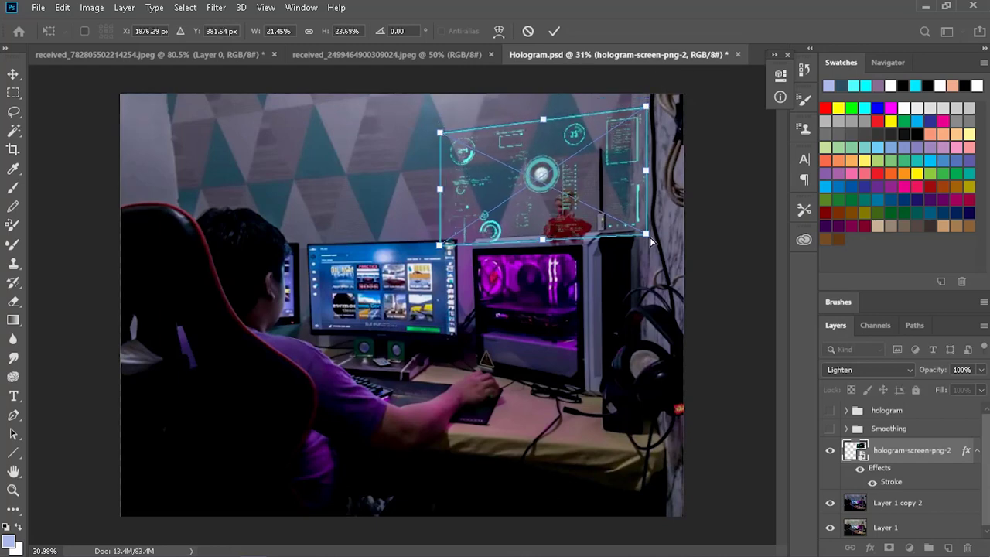
drag(440, 133, 438, 133)
key(Return)
key(b)
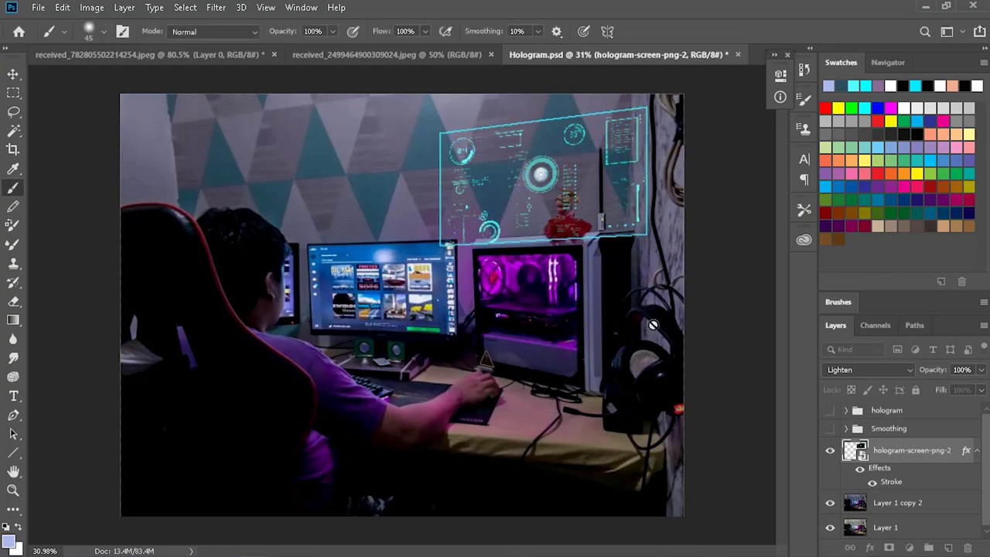
alt+scroll(599, 344, up, 2)
key(ctrl+t)
drag(549, 154, 564, 155)
key(Return)
- Distort the hologram's corners into the wall's perspective, then start a white guide rectangle
alt+scroll(576, 357, down, 2)
key(ctrl+t)
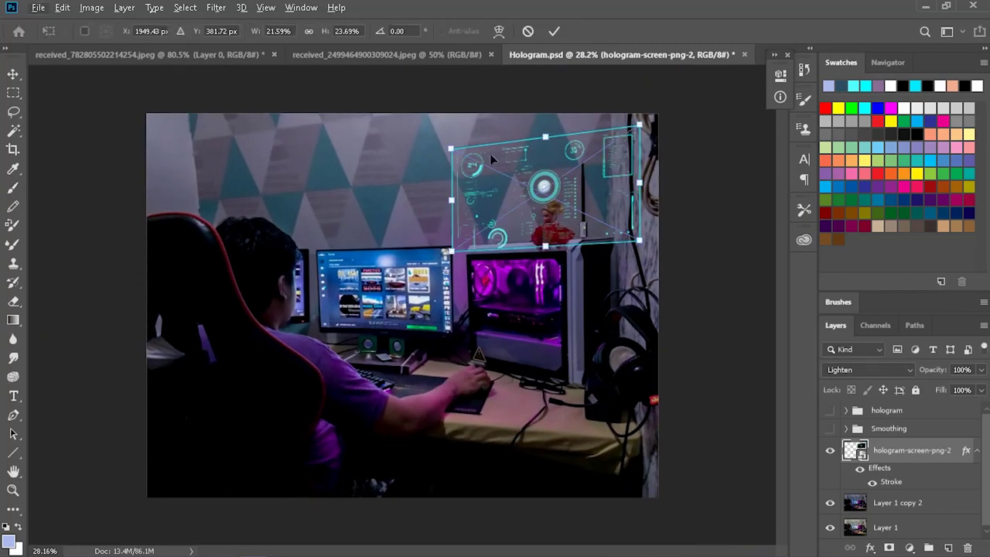
alt+scroll(489, 153, up, 2)
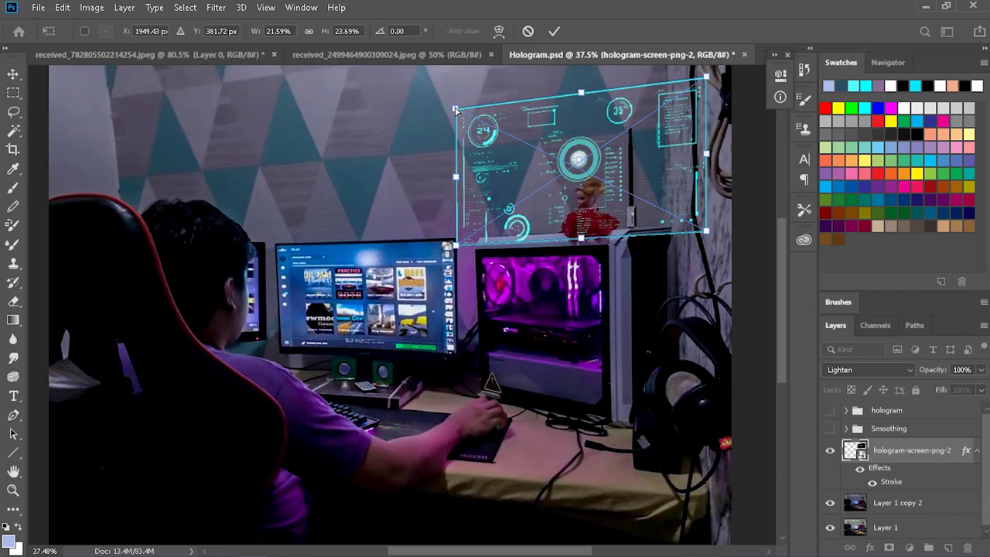
drag(456, 244, 457, 242)
drag(706, 229, 705, 226)
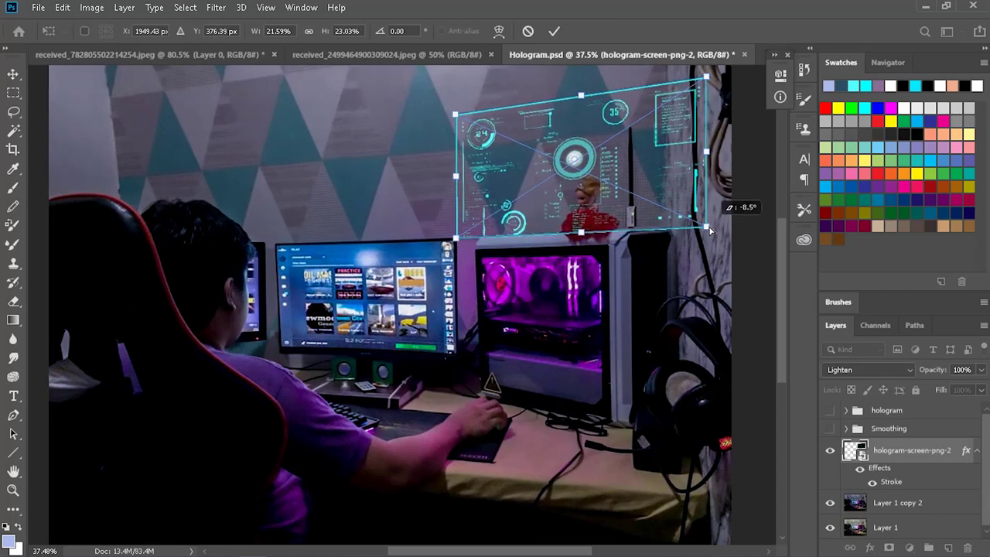
drag(456, 114, 456, 115)
key(Return)
key(b)
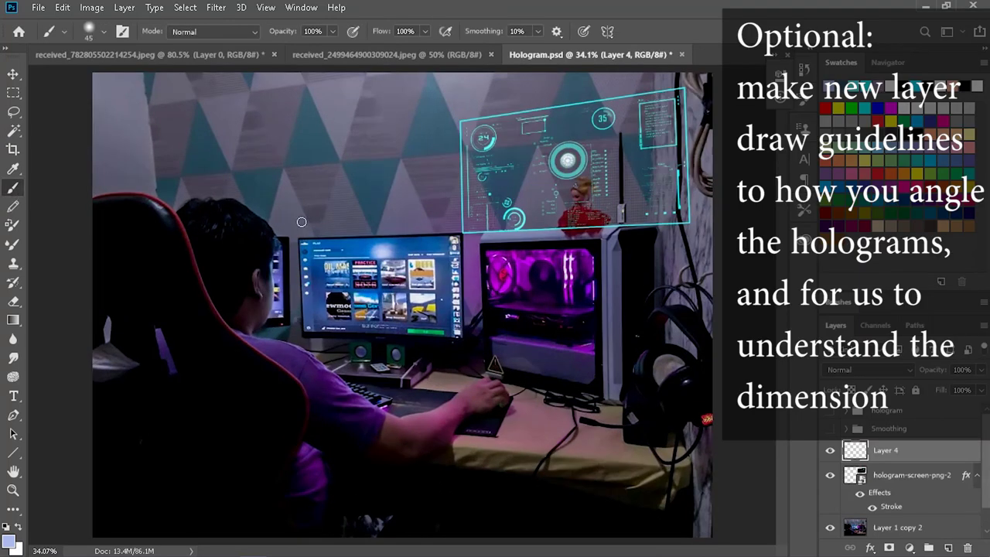
drag(303, 232, 307, 136)
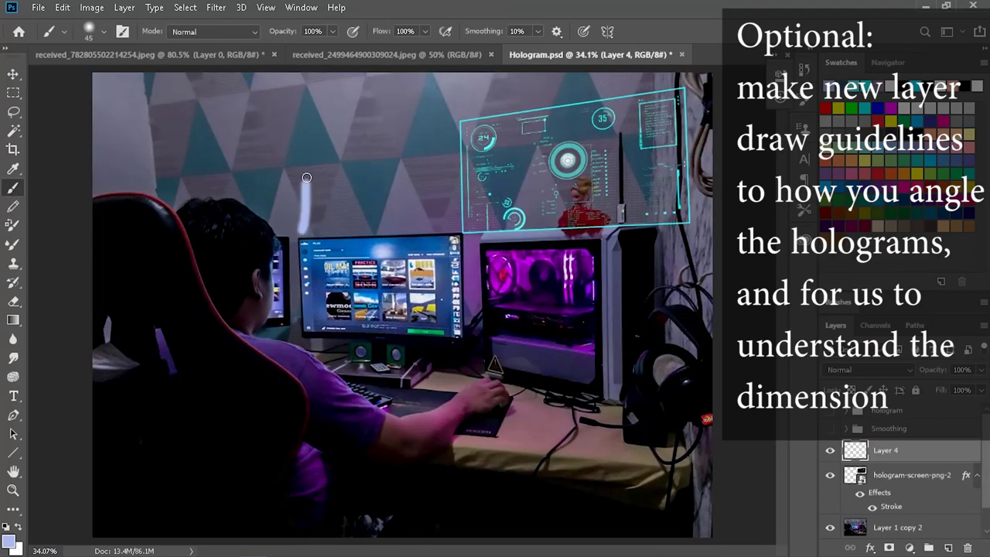
- Draw a white guide rectangle on the wall above the monitor, straightening its left edge
shift+click(450, 135)
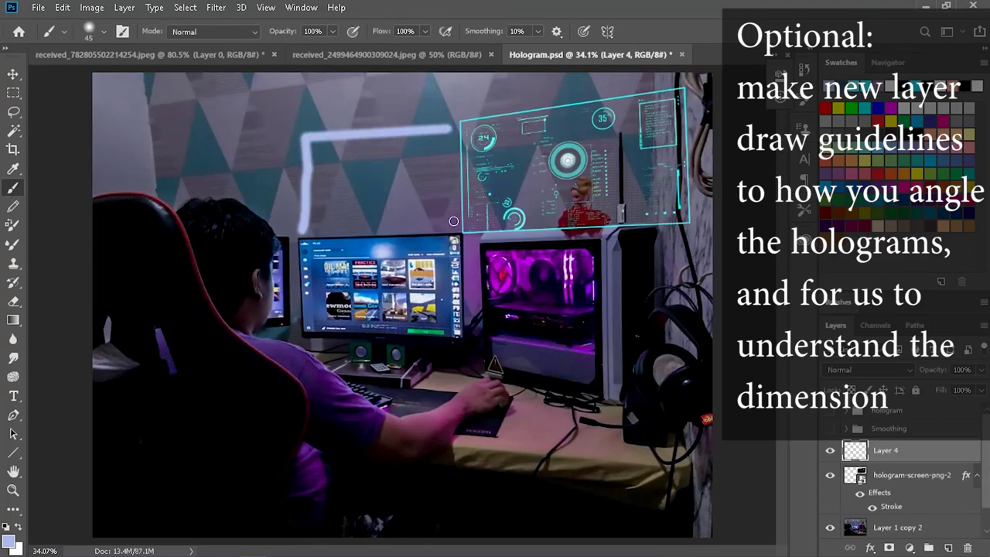
shift+click(454, 220)
shift+click(313, 225)
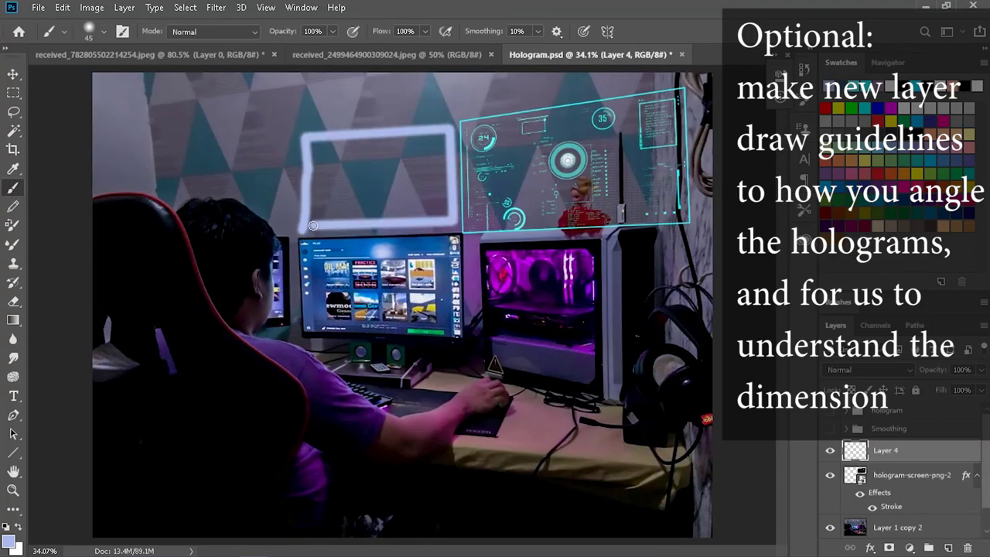
shift+click(289, 135)
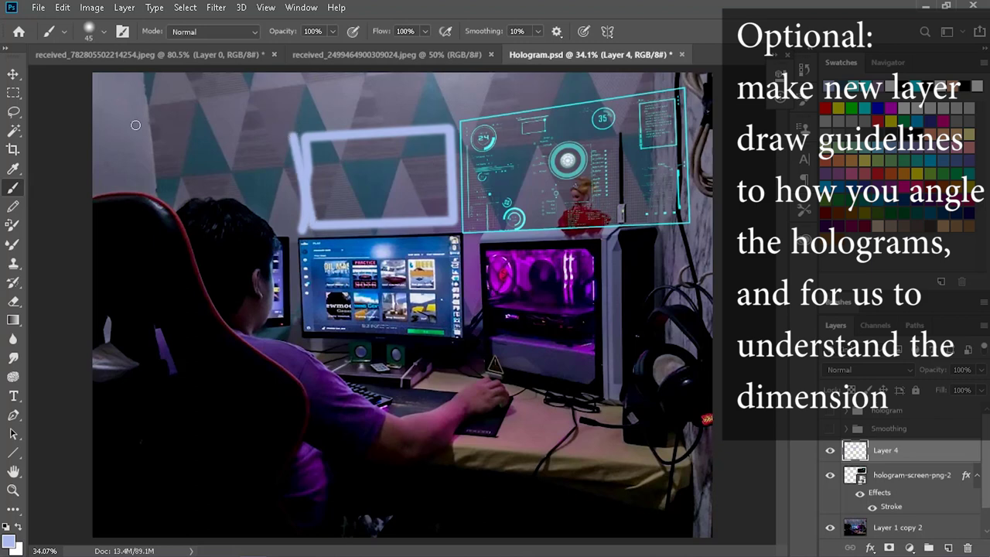
key(ctrl+z)
click(301, 135)
shift+click(302, 223)
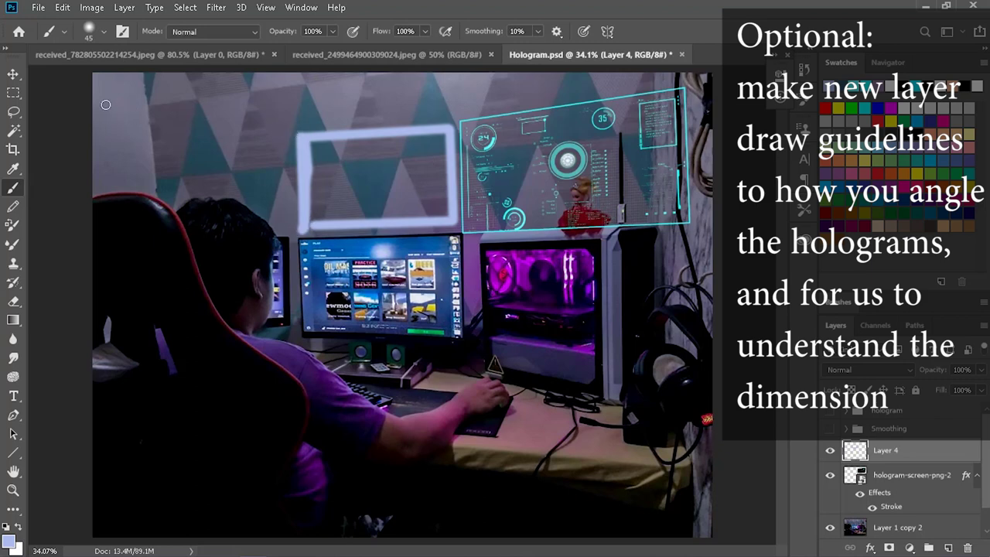
- Add perspective guide lines from the rectangle's corners to the image's left edge
shift+click(106, 105)
shift+click(86, 106)
shift+click(92, 255)
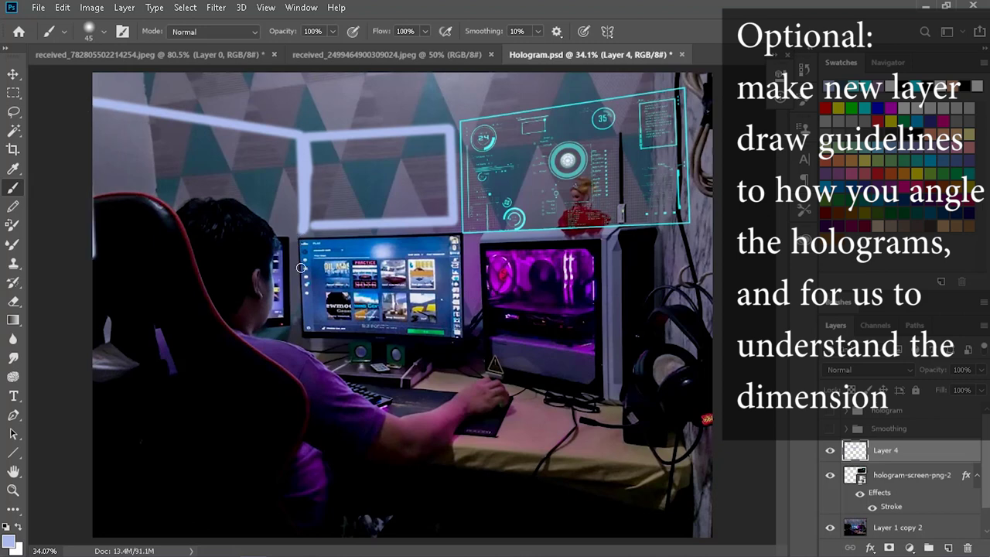
shift+click(299, 235)
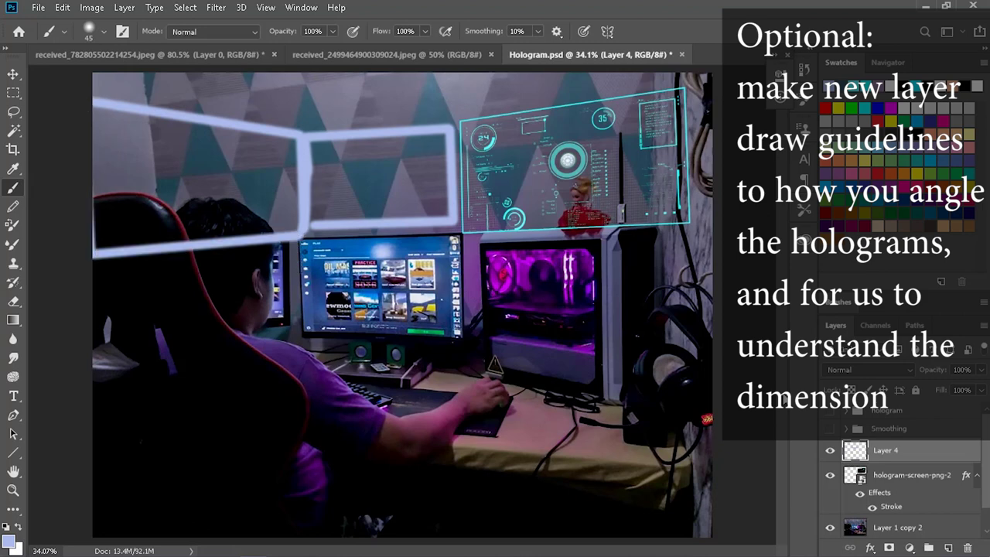
key(ctrl+z)
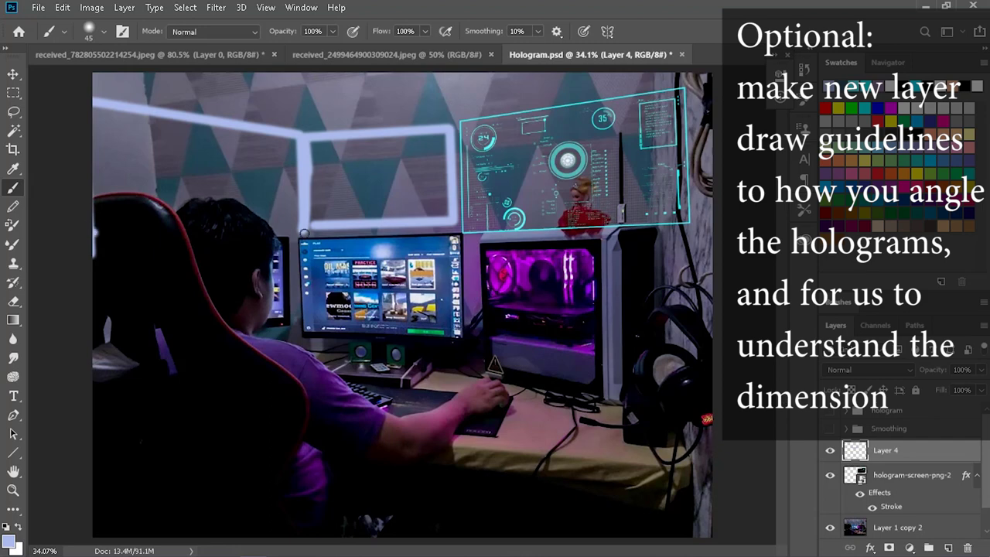
shift+click(303, 233)
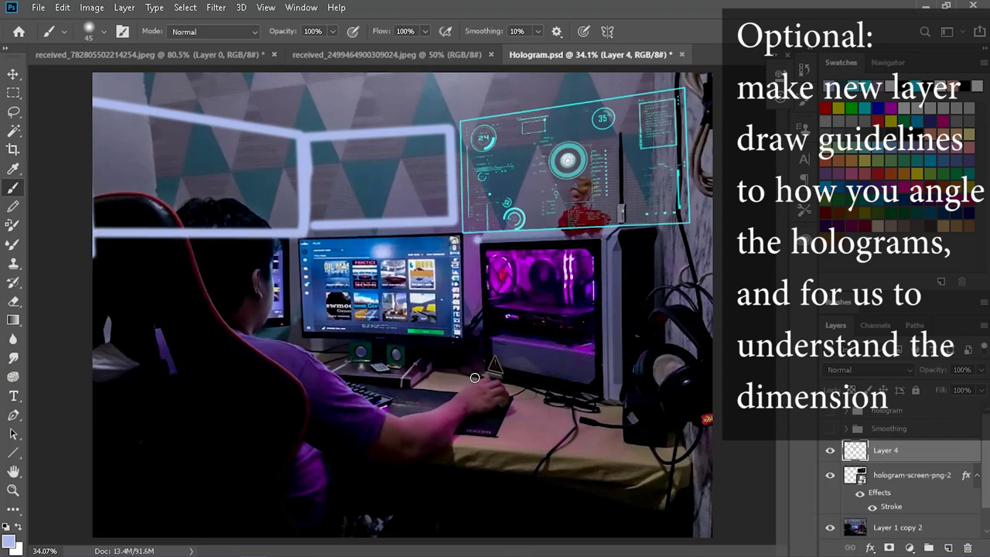
- Frame the PC case with white guide lines along the desk and case edges
click(484, 372)
shift+click(625, 417)
shift+click(626, 231)
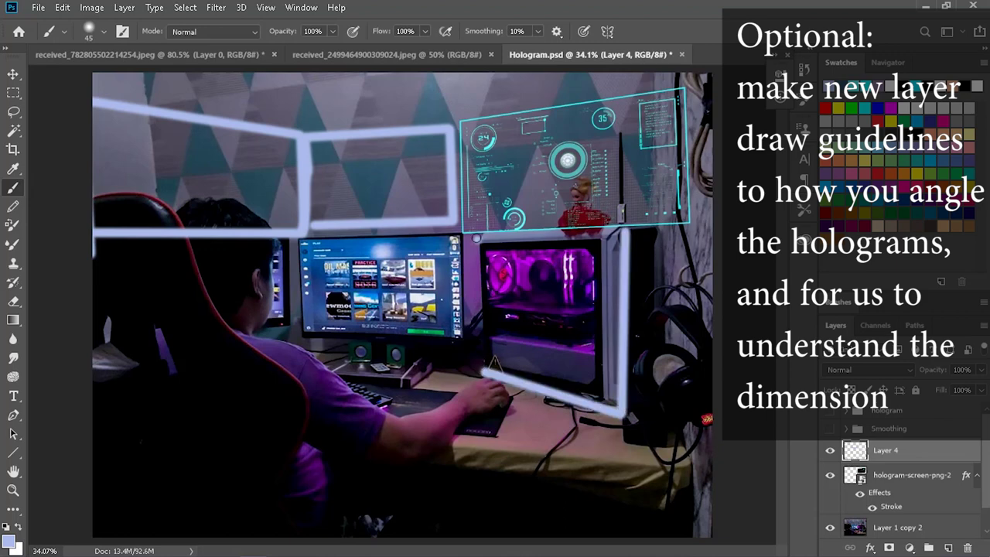
shift+click(476, 237)
shift+click(482, 375)
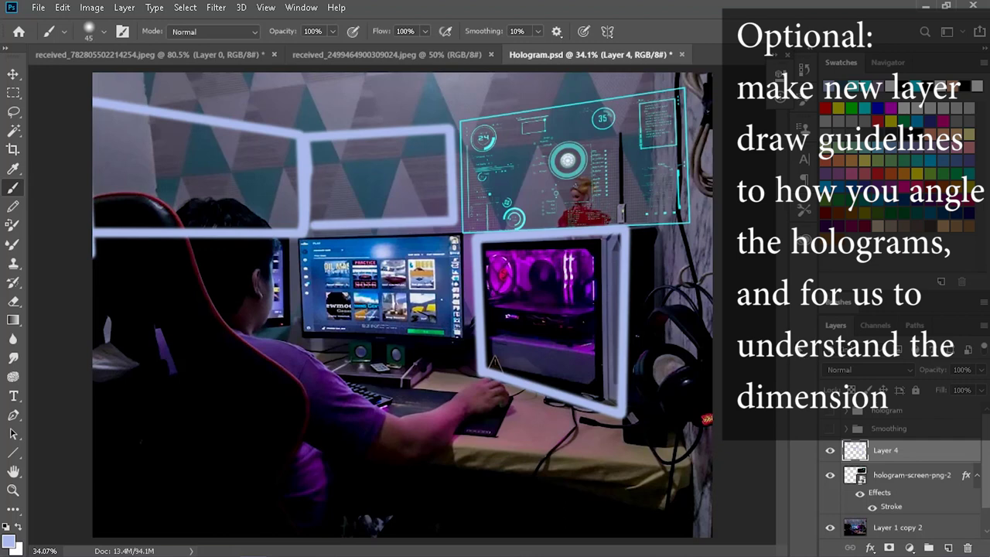
click(910, 477)
key(ctrl+t)
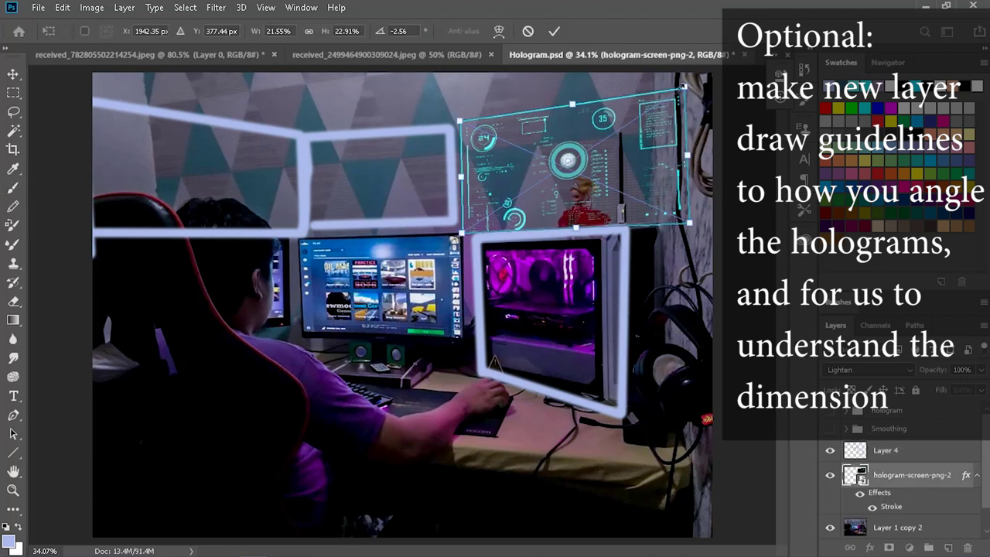
- Tilt the hologram's top corners upward to start matching the guides
drag(684, 86, 683, 81)
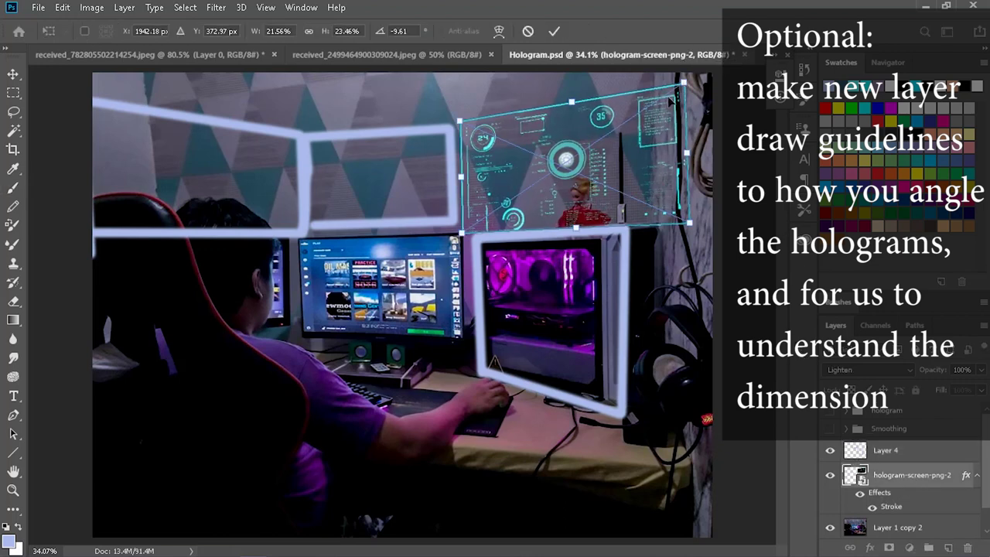
drag(457, 123, 455, 120)
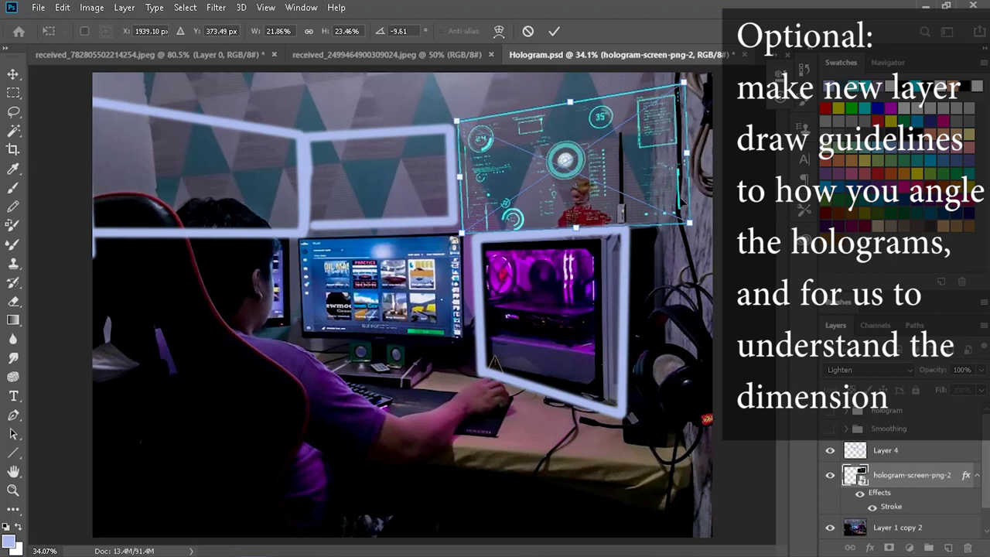
click(554, 31)
key(b)
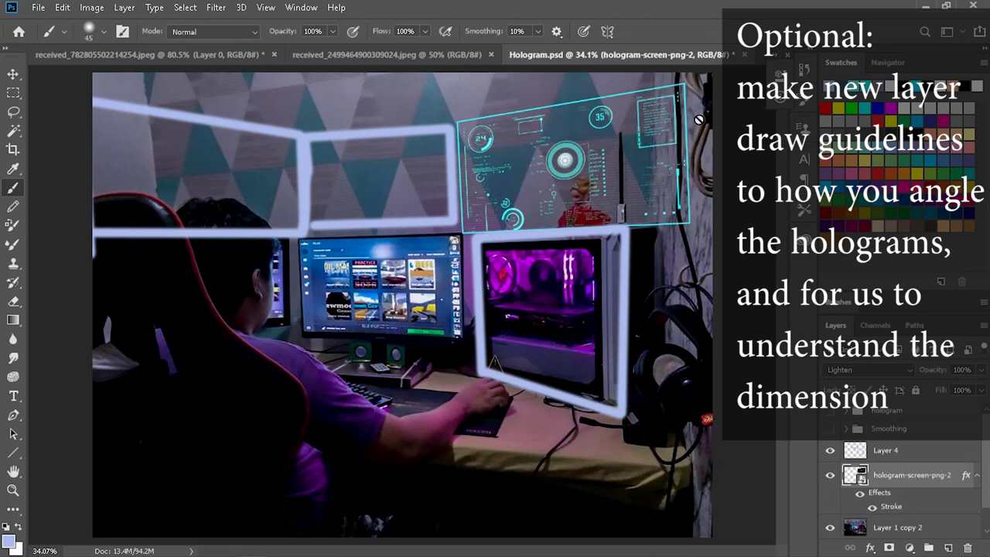
- Refine all four hologram corners so its lower edge lines up with the PC case guide frame
key(ctrl+t)
drag(462, 231, 462, 226)
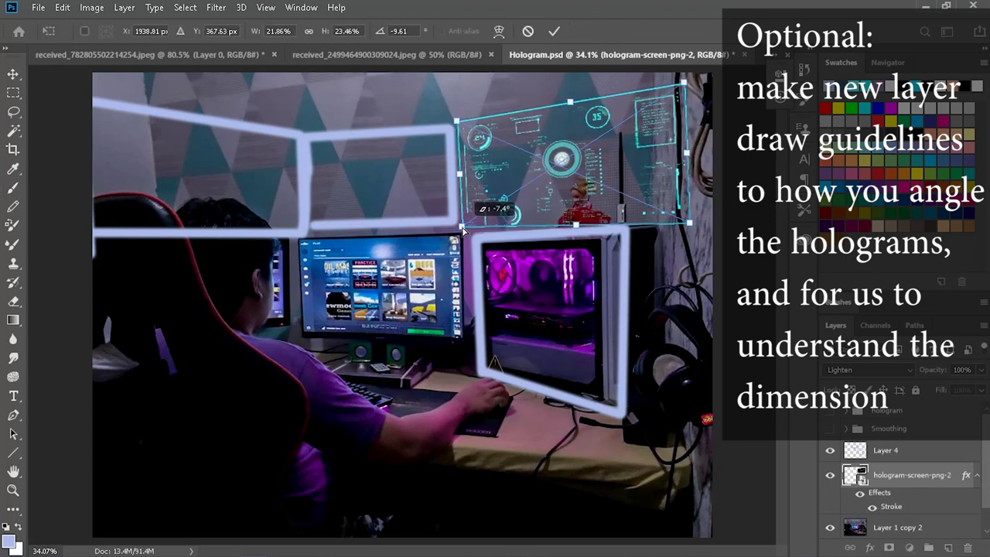
drag(461, 122, 458, 126)
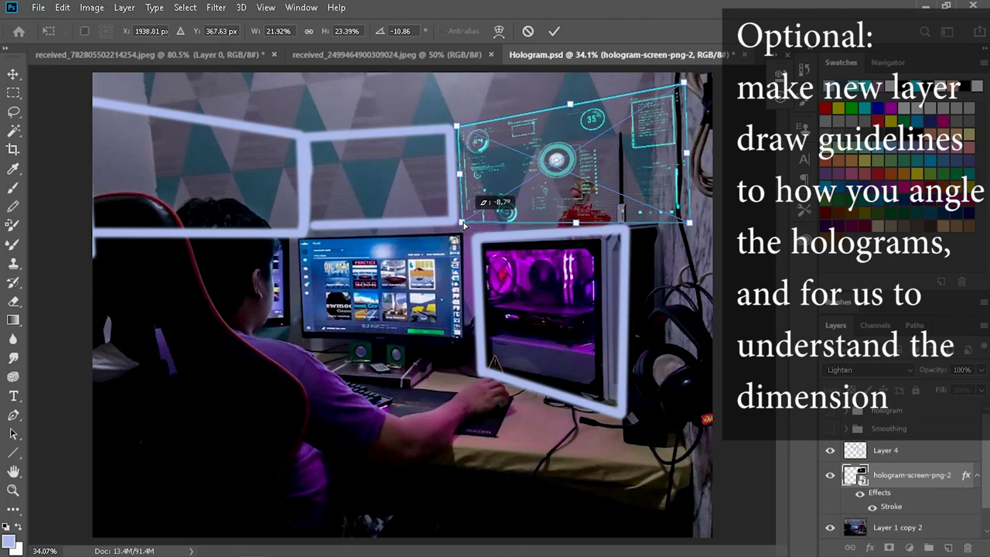
drag(693, 229, 693, 216)
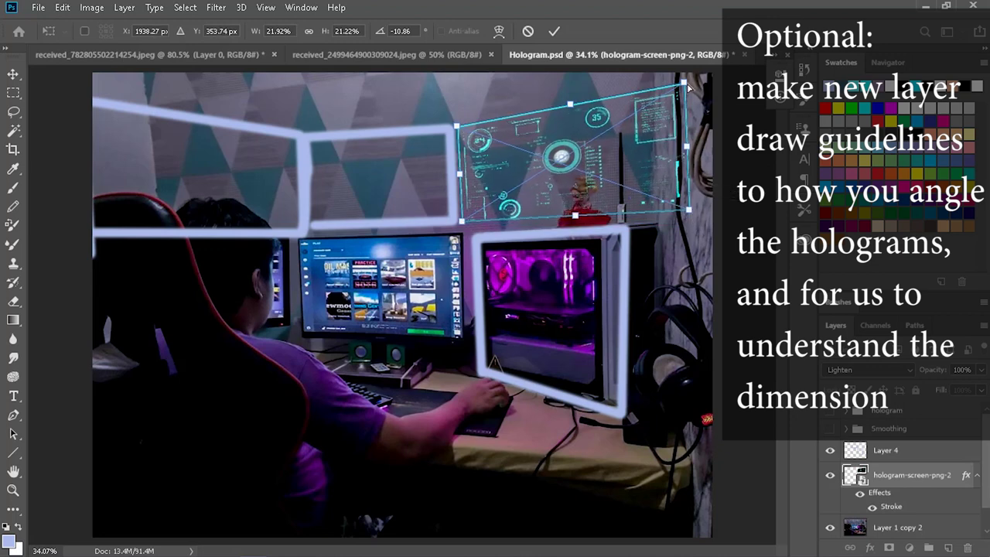
drag(687, 87, 686, 96)
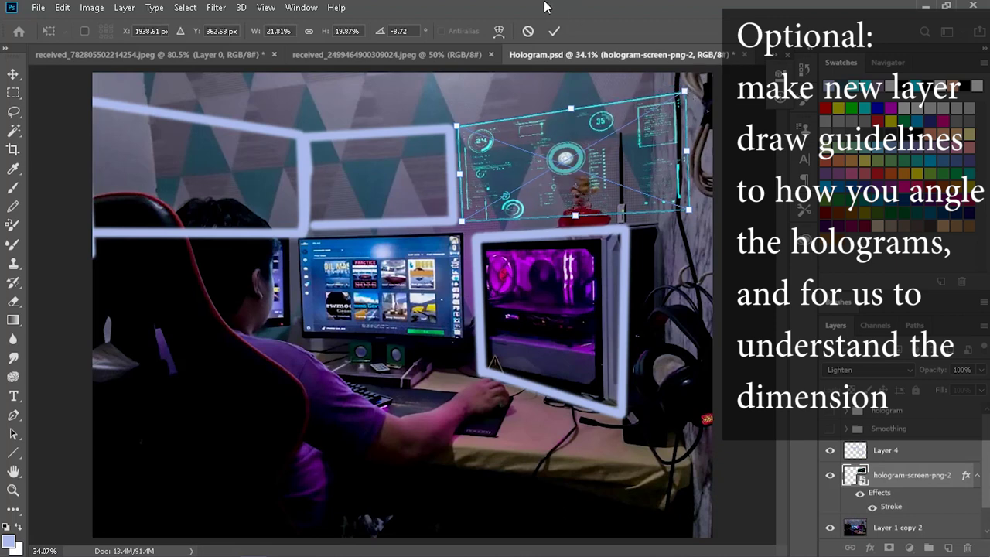
click(554, 31)
key(b)
key(ctrl+z)
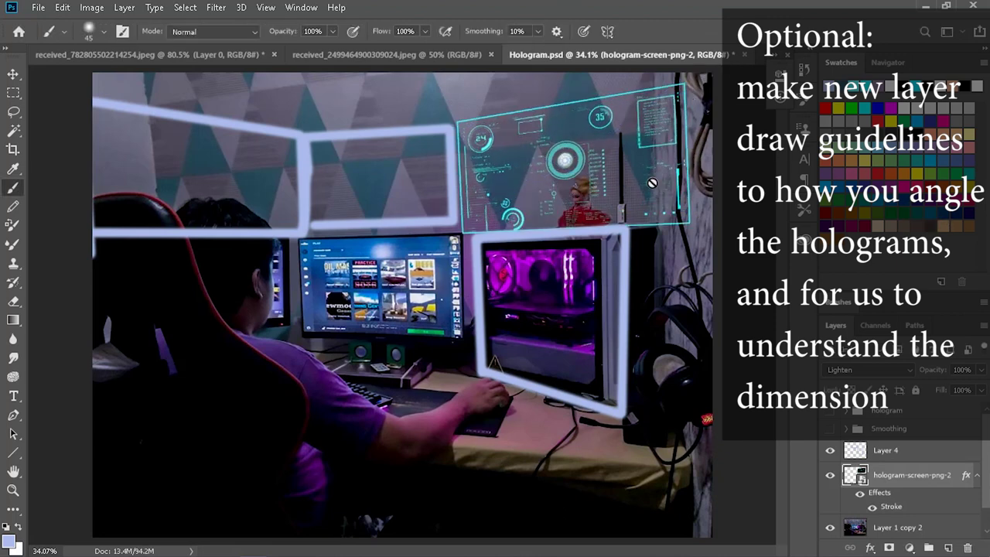
key(ctrl+t)
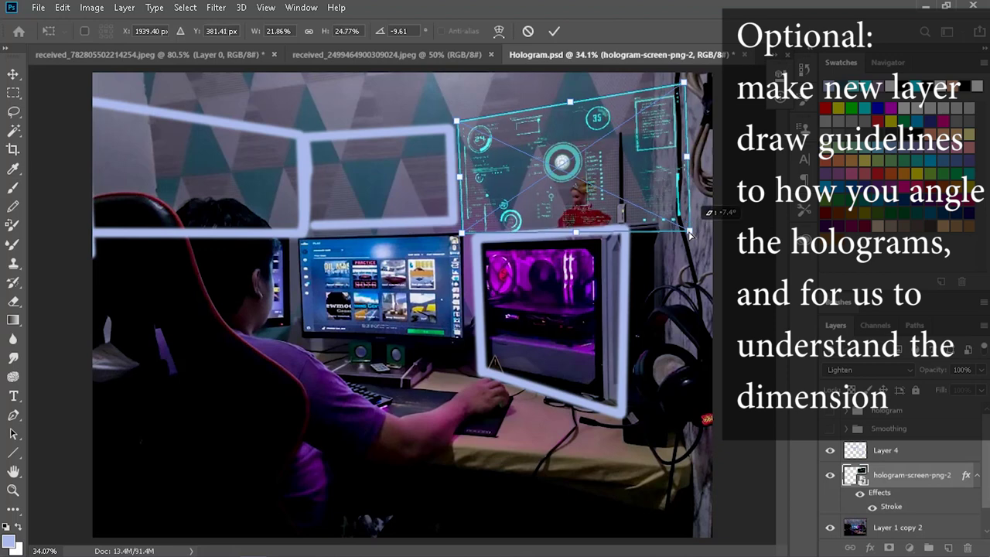
click(554, 30)
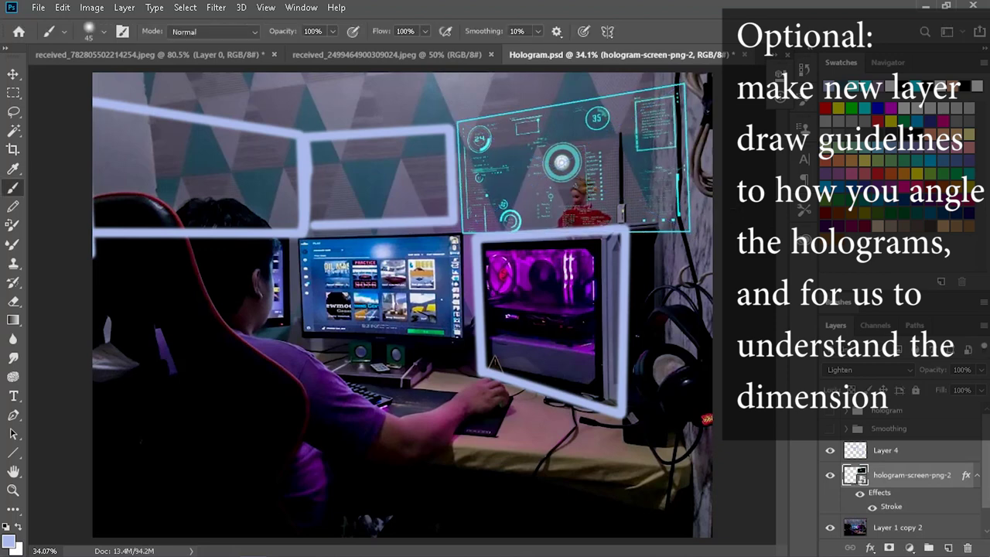
- Place the futuristic-hud-pack_1302-1451 image and scale it down
click(31, 7)
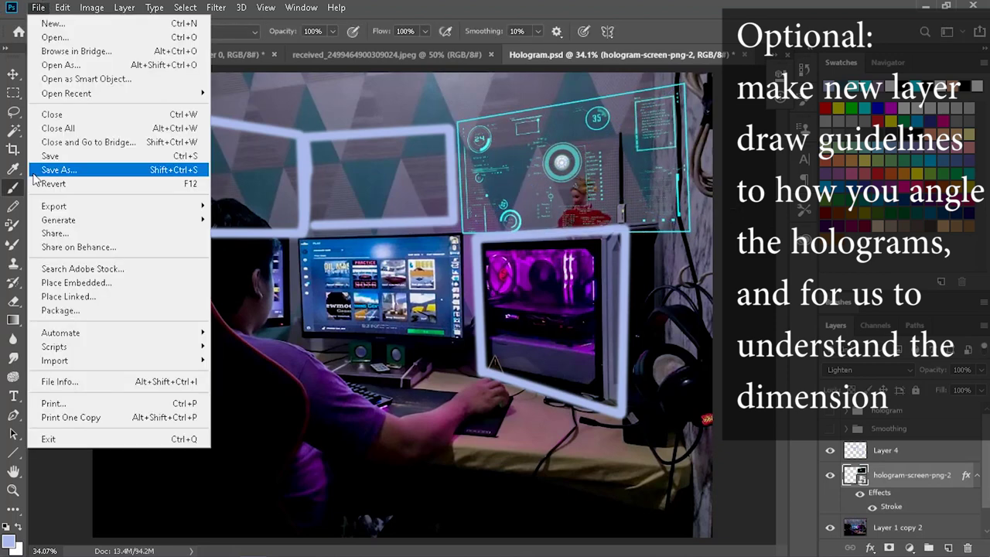
click(77, 282)
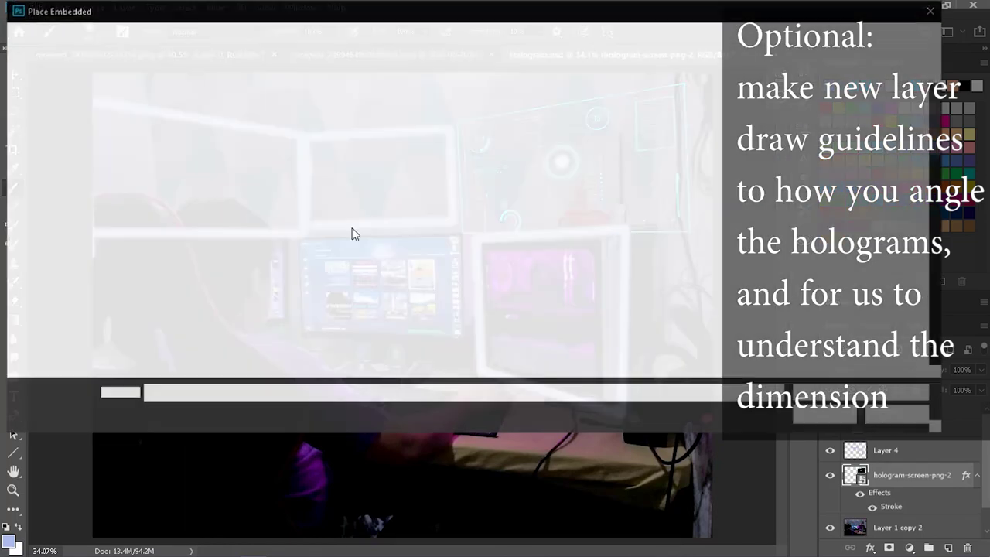
scroll(669, 207, down, 3)
double_click(669, 212)
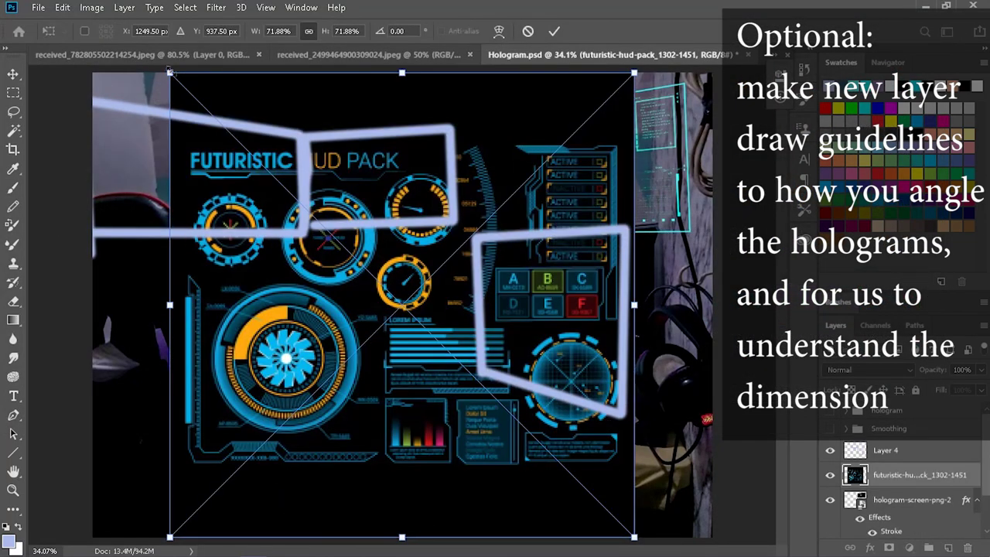
drag(169, 71, 453, 356)
click(869, 370)
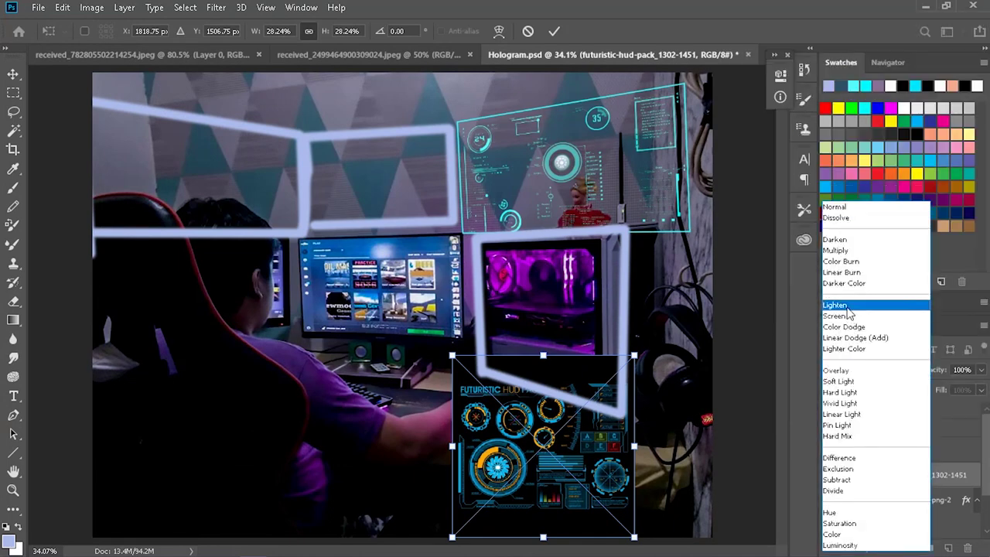
key(Escape)
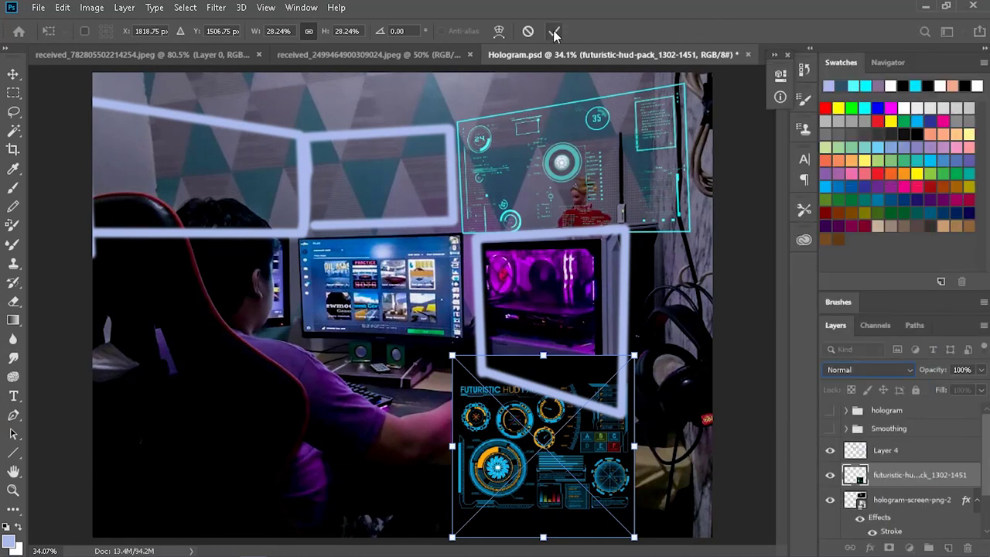
click(553, 33)
- Give the HUD image a cyan stroke and move it up into the PC case frame
click(868, 547)
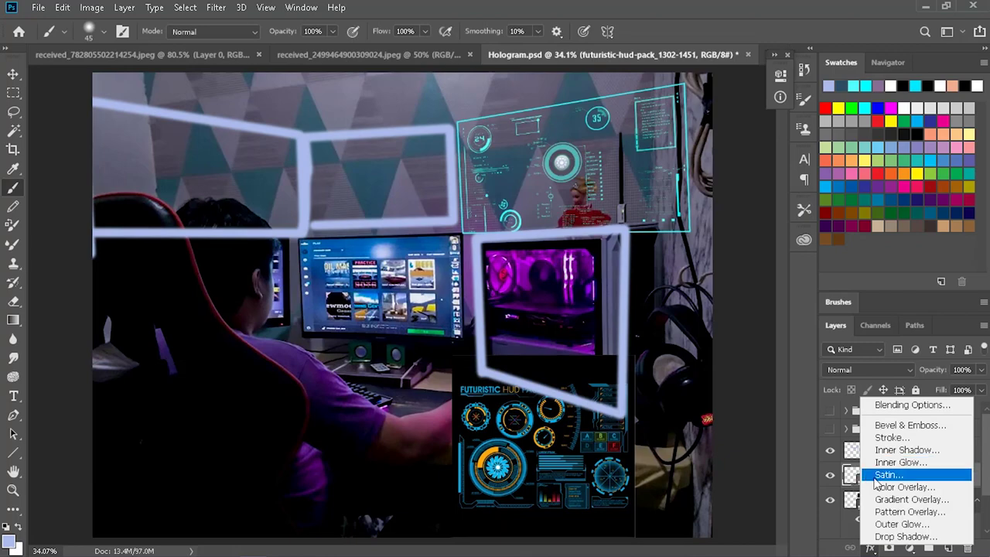
click(889, 438)
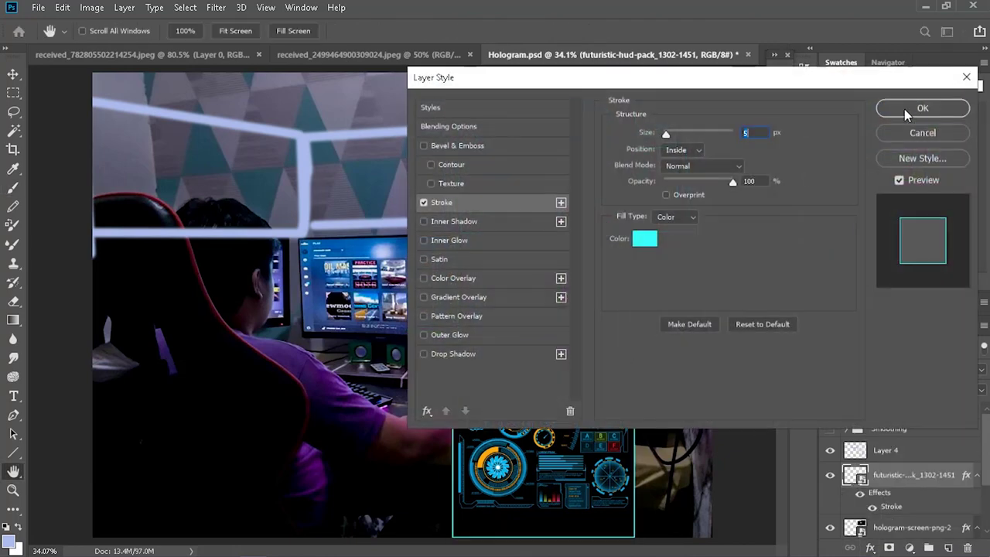
click(906, 114)
key(ctrl+t)
drag(601, 438, 630, 319)
key(Return)
key(b)
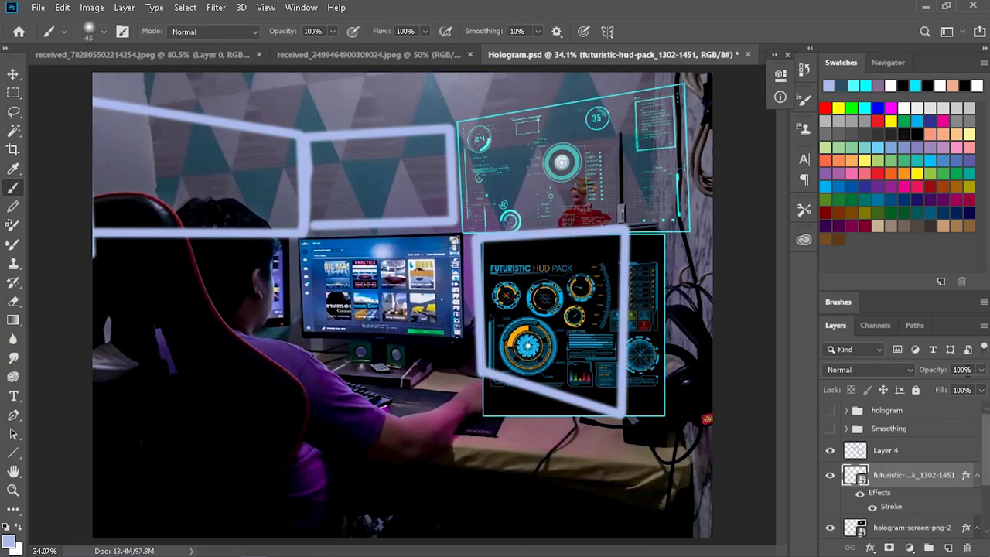
- Set the HUD image layer's opacity to 70%
text(70)
key(Return)
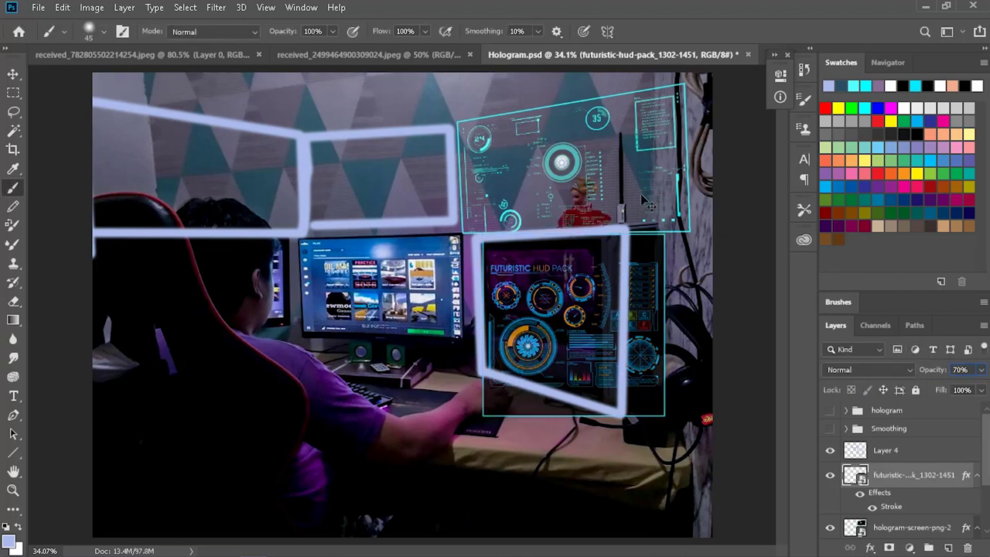
key(ctrl+t)
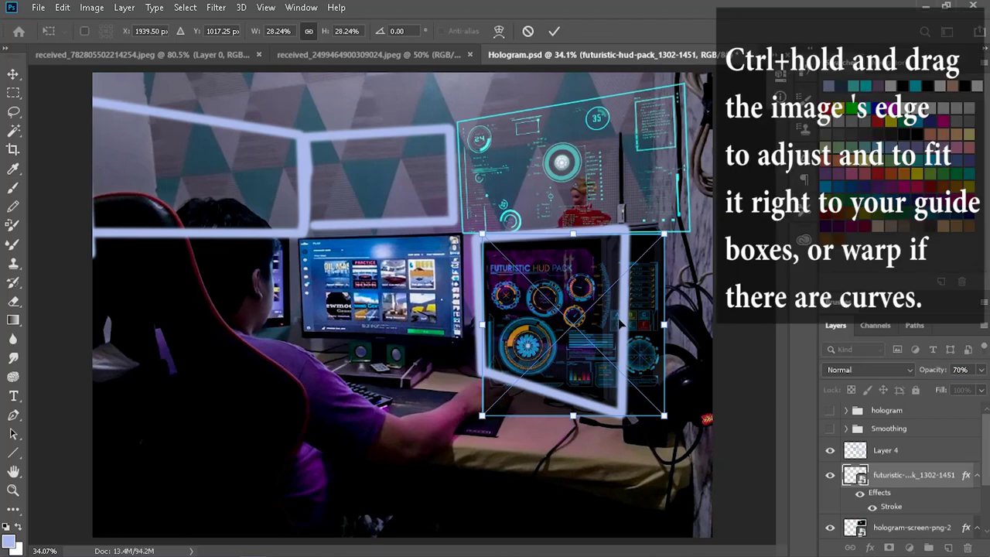
- Fit the HUD panel's corners to the PC case guide box in perspective, then hide Layer 4
drag(619, 323, 612, 323)
drag(476, 418, 474, 373)
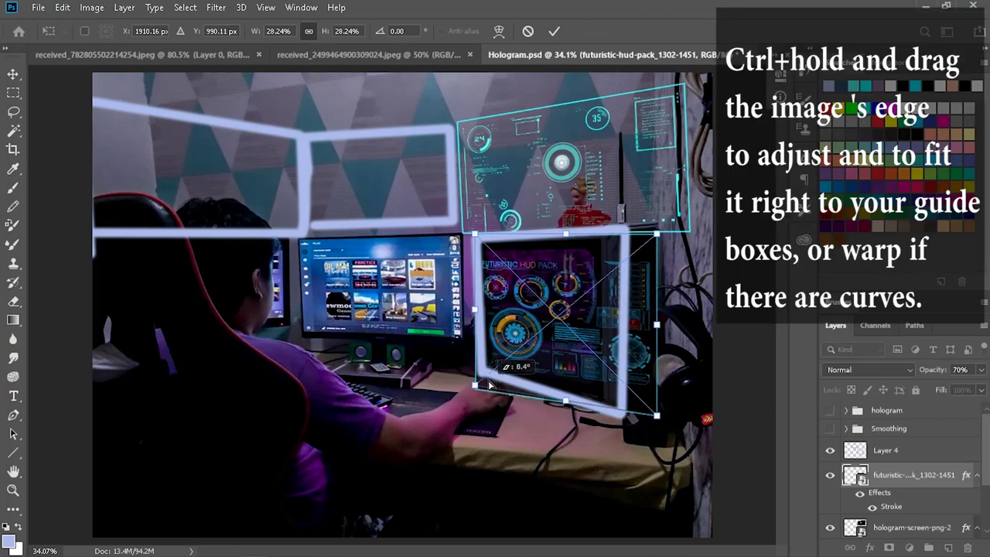
drag(475, 235, 470, 233)
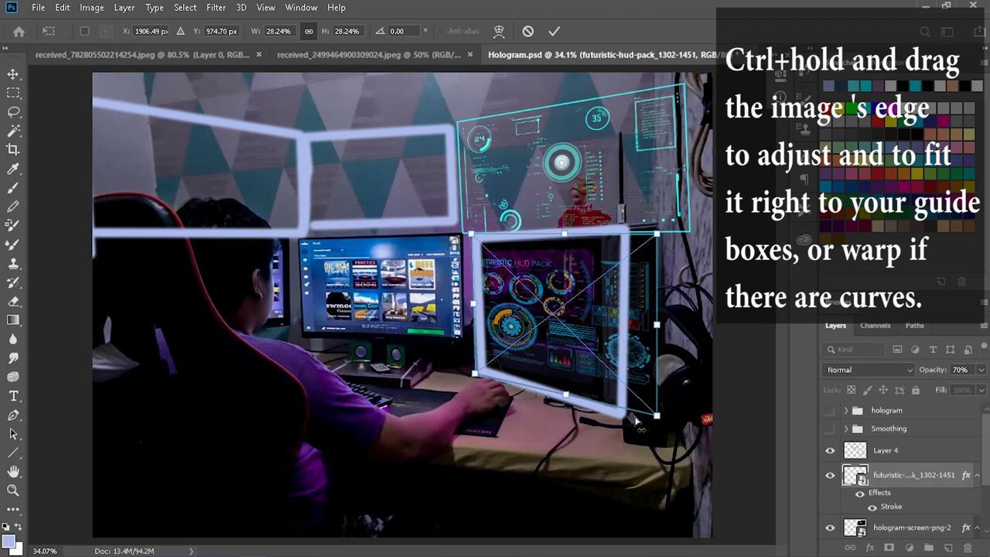
drag(657, 420, 657, 442)
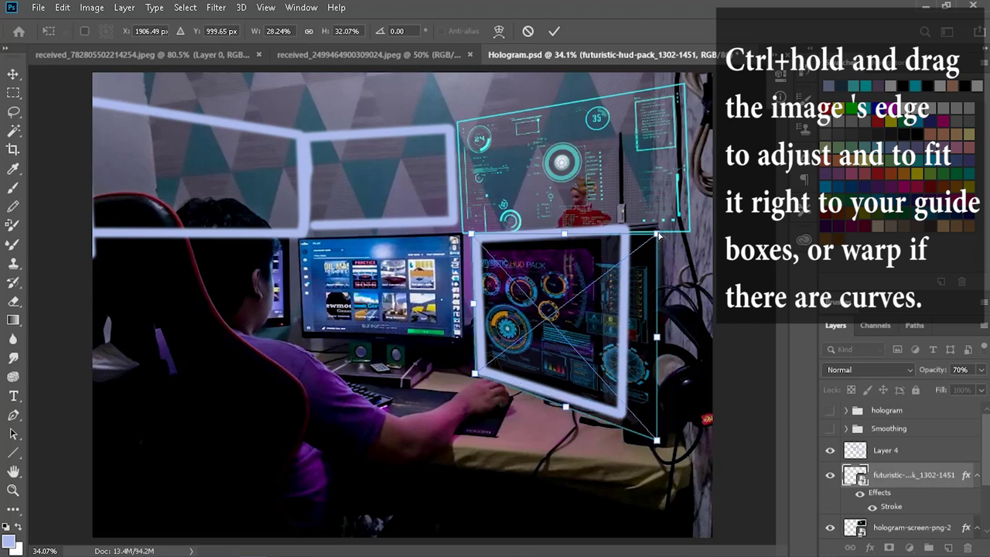
drag(658, 235, 655, 225)
click(553, 32)
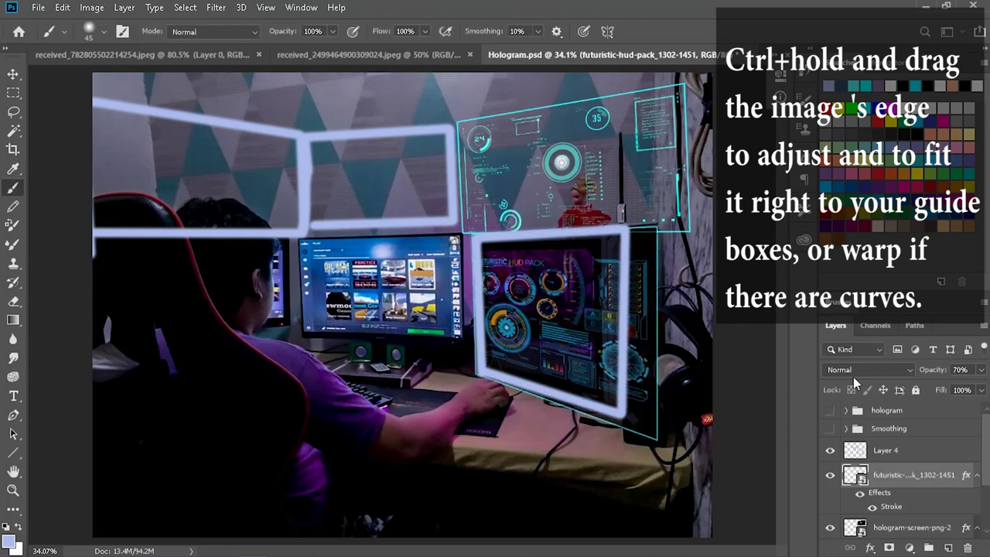
click(828, 454)
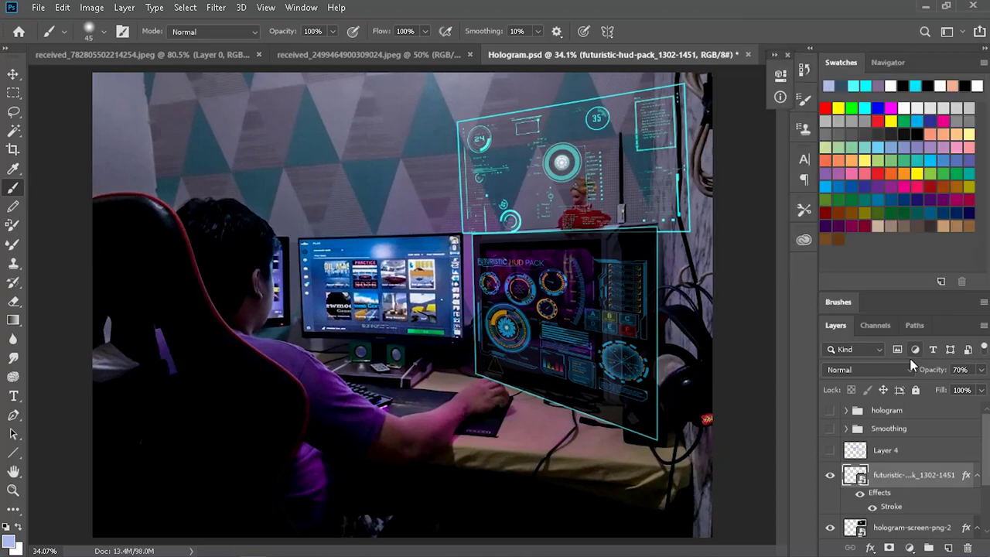
- Adjust the upper hologram panel's top-right and lower-right corners
click(889, 528)
key(ctrl+t)
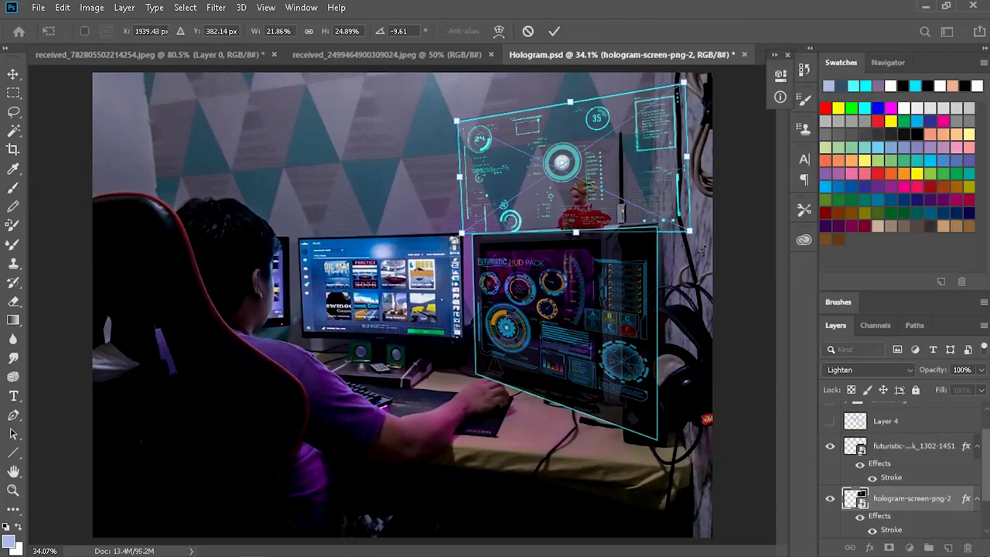
drag(688, 230, 689, 222)
drag(684, 82, 693, 48)
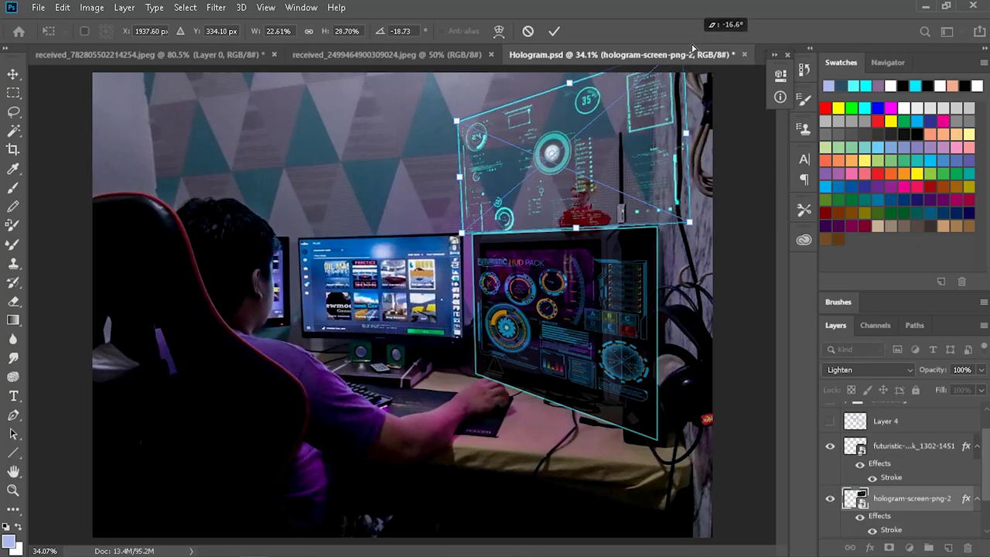
drag(693, 35, 685, 71)
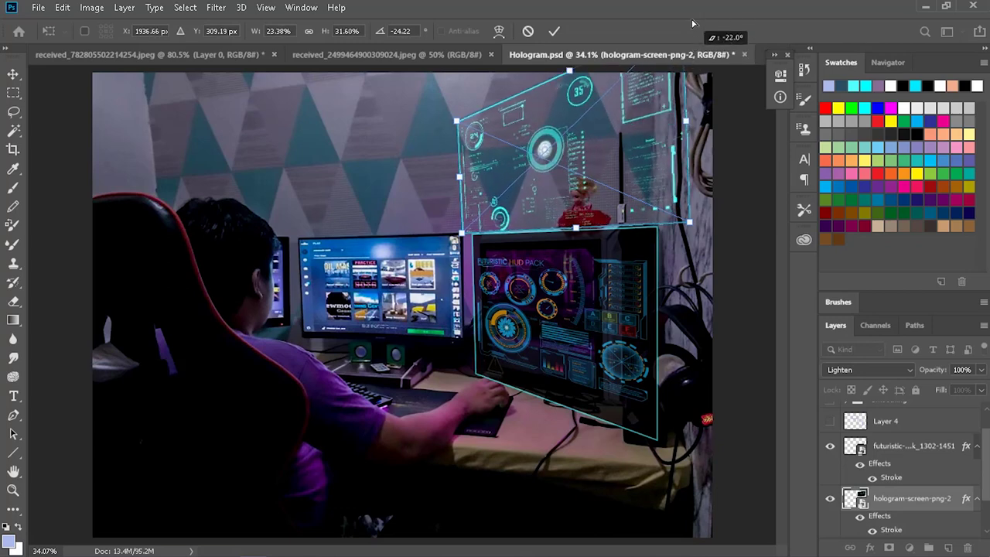
click(554, 31)
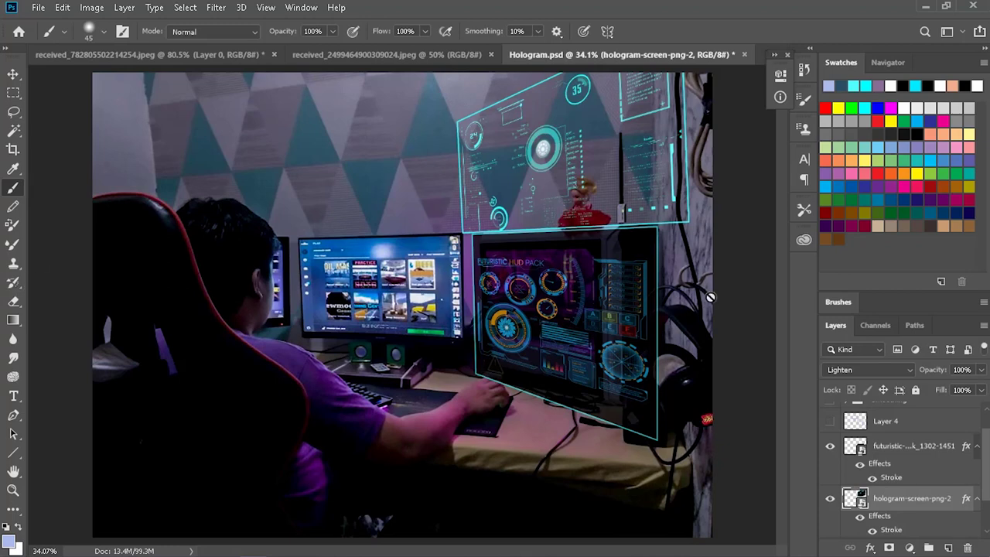
- Return to Photoshop, toggle the HUD pack layer, and make Layer 4's white guide frames visible
key(alt+Tab)
key(alt+shift+Tab)
key(alt+Tab)
key(alt+Tab)
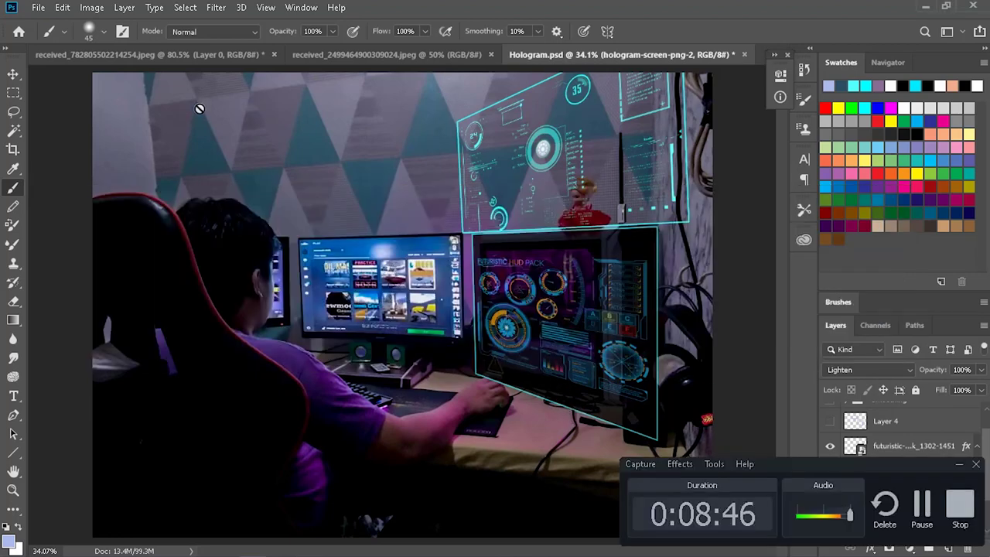
click(958, 464)
click(830, 446)
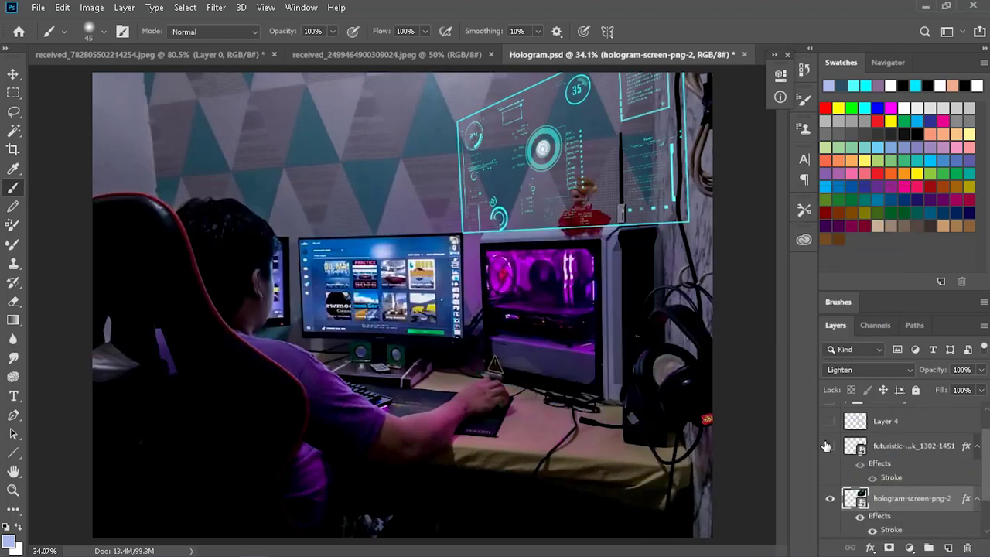
drag(830, 446, 830, 424)
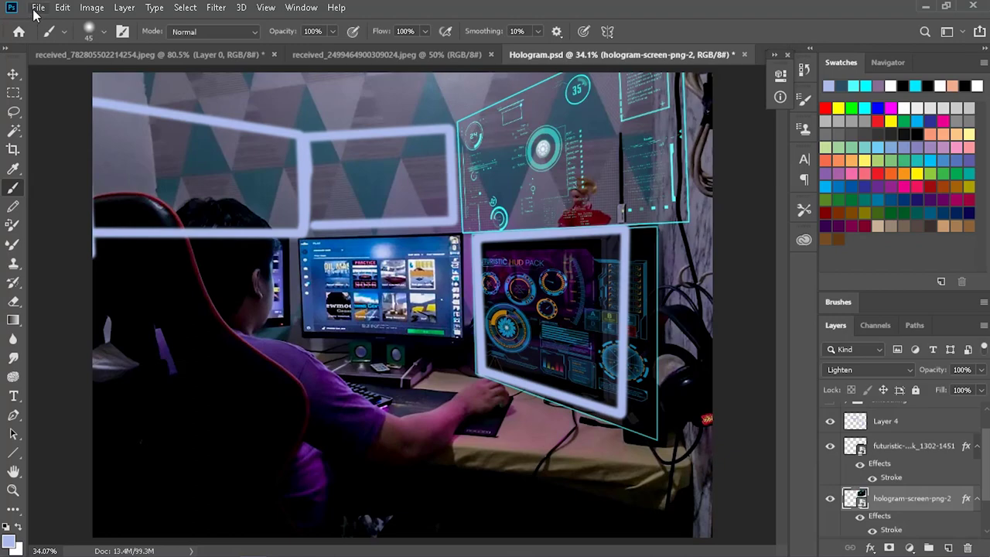
- Place the Developing-AI-Software-Absolute-Knowledge-1-1024x576 image into the photo as an embedded layer
click(38, 7)
click(60, 284)
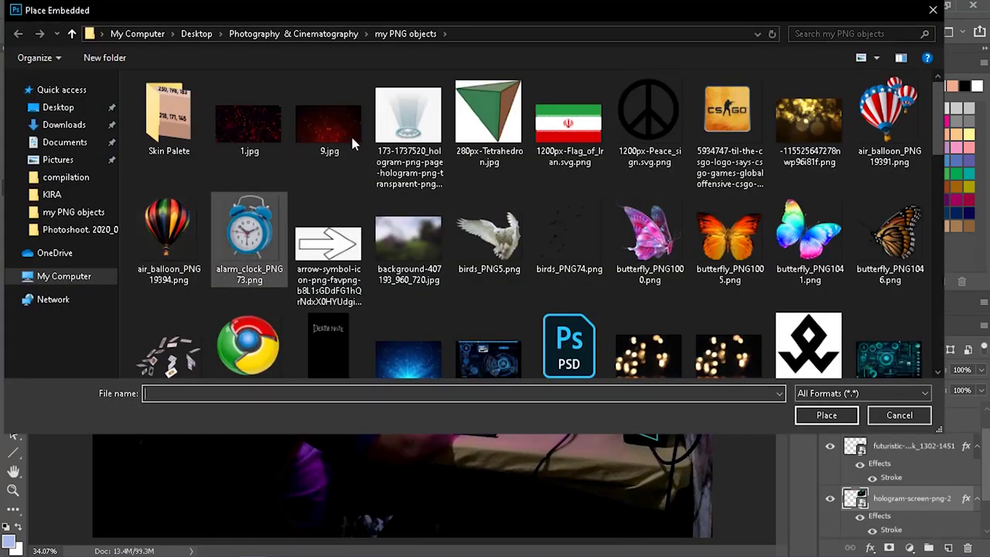
scroll(410, 216, down, 2)
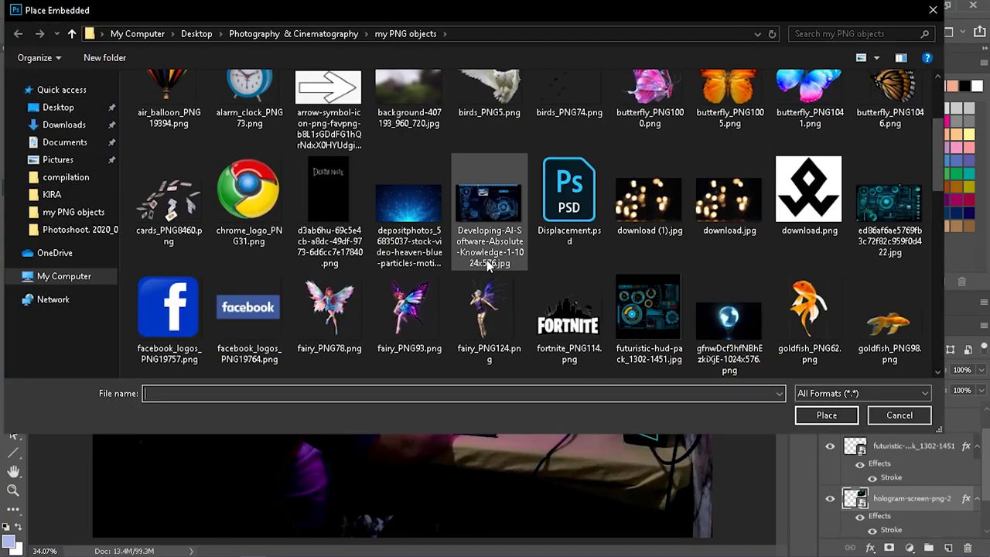
click(879, 214)
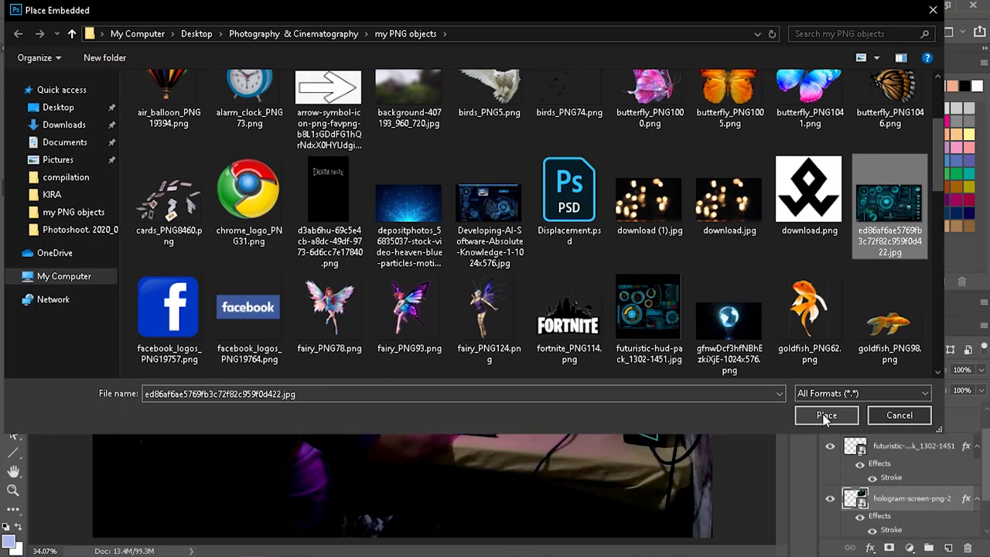
click(489, 203)
click(827, 415)
- Shrink the placed image toward the lower right, blend it in Lighten, and add a Stroke effect
drag(93, 131, 441, 326)
click(883, 374)
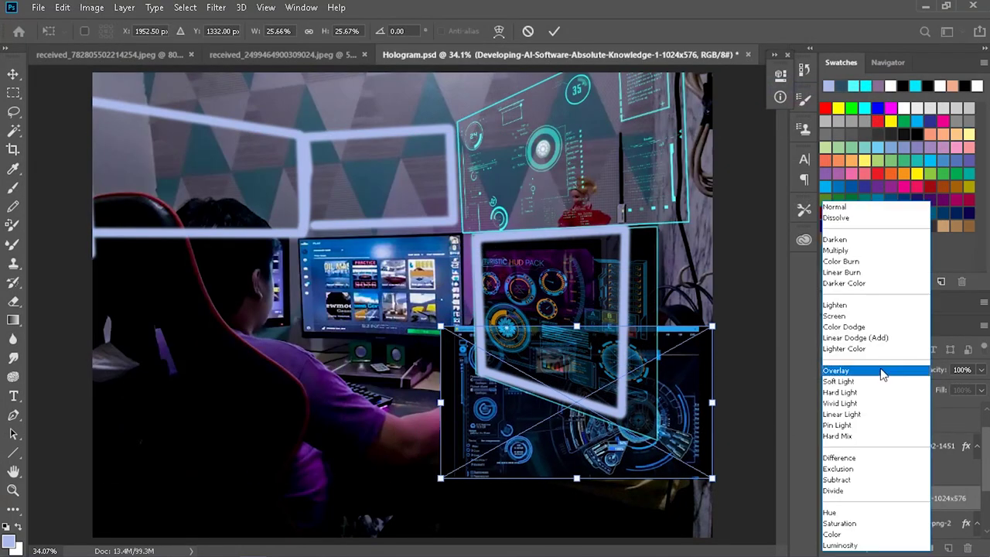
click(866, 305)
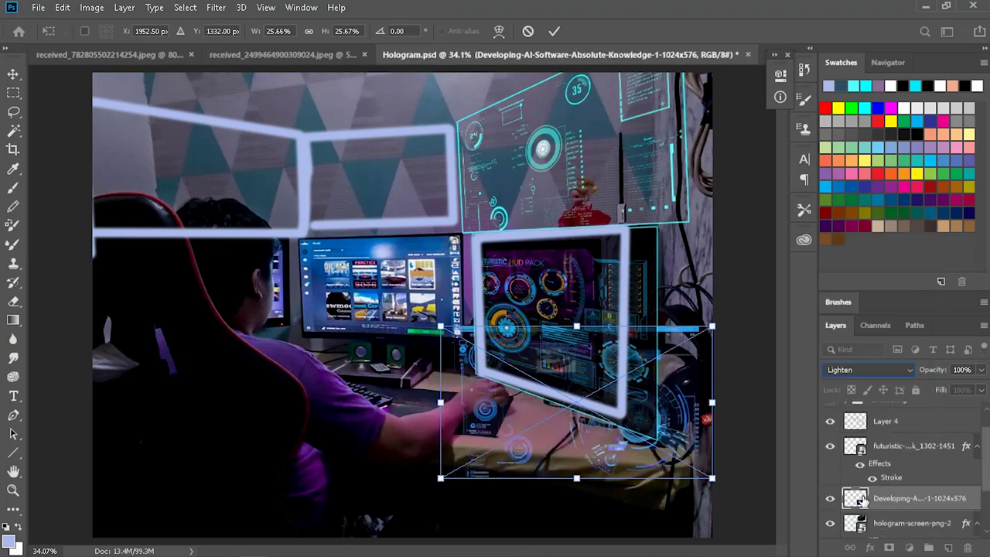
click(557, 30)
click(870, 548)
click(877, 435)
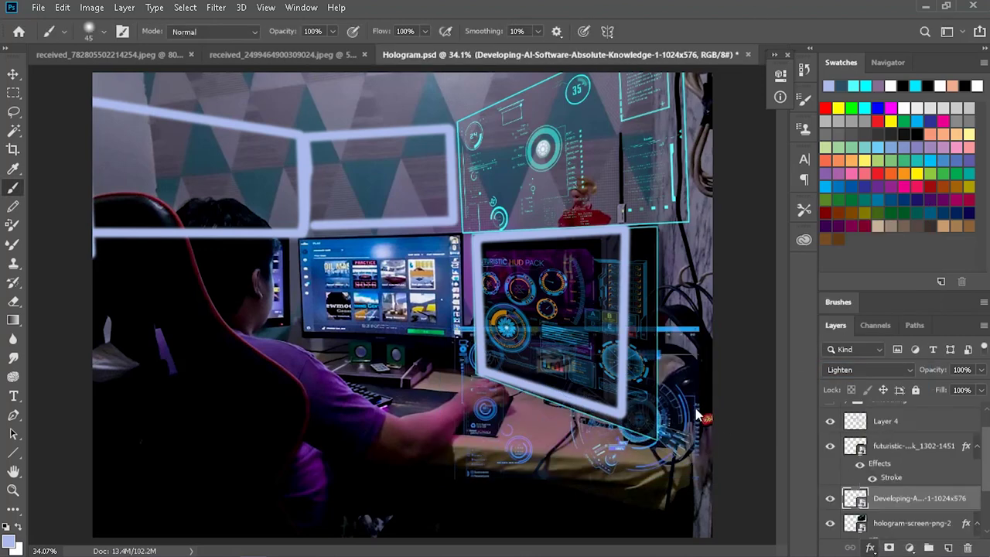
click(922, 108)
- Scale, move and skew the Developing panel into the upper-left guide frame above the monitor
key(ctrl+t)
mouse_move(576, 398)
mouse_down()
mouse_move(350, 351)
mouse_move(343, 332)
mouse_up()
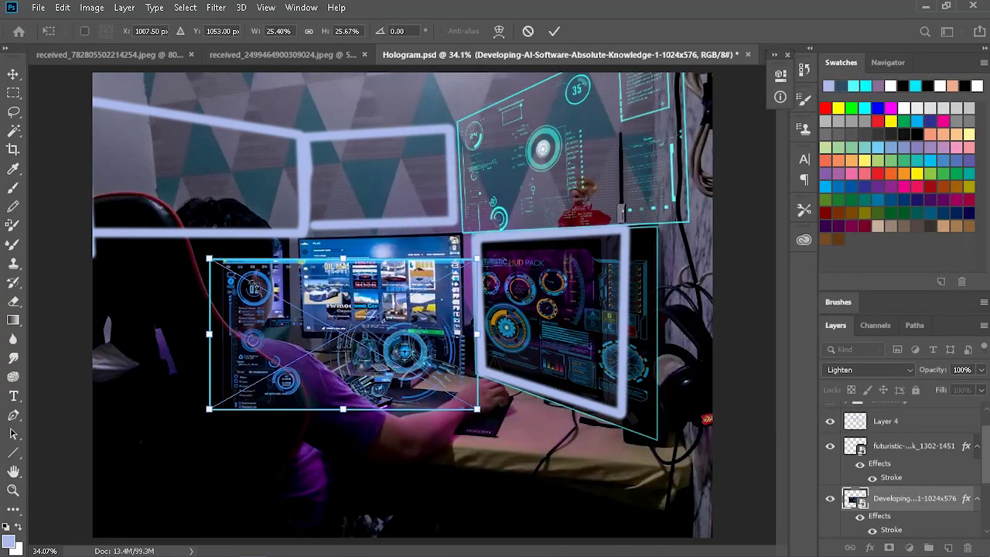
drag(188, 250, 320, 317)
drag(449, 396, 432, 219)
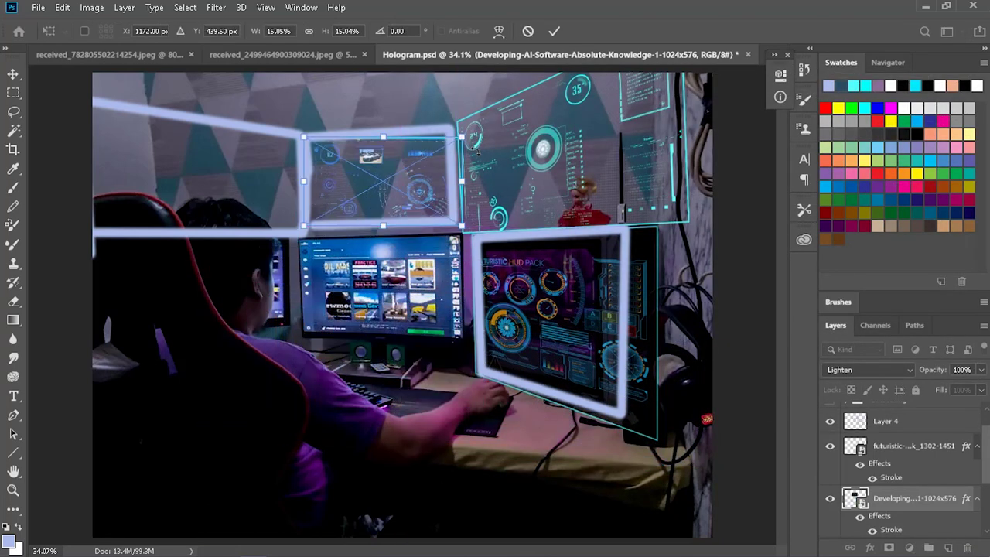
drag(292, 137, 321, 147)
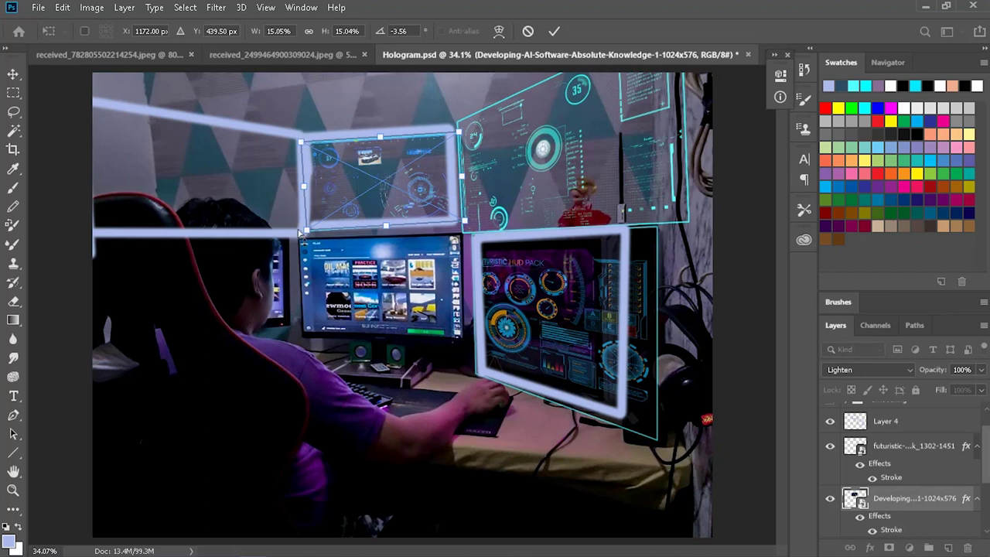
drag(299, 232, 303, 227)
drag(300, 144, 302, 140)
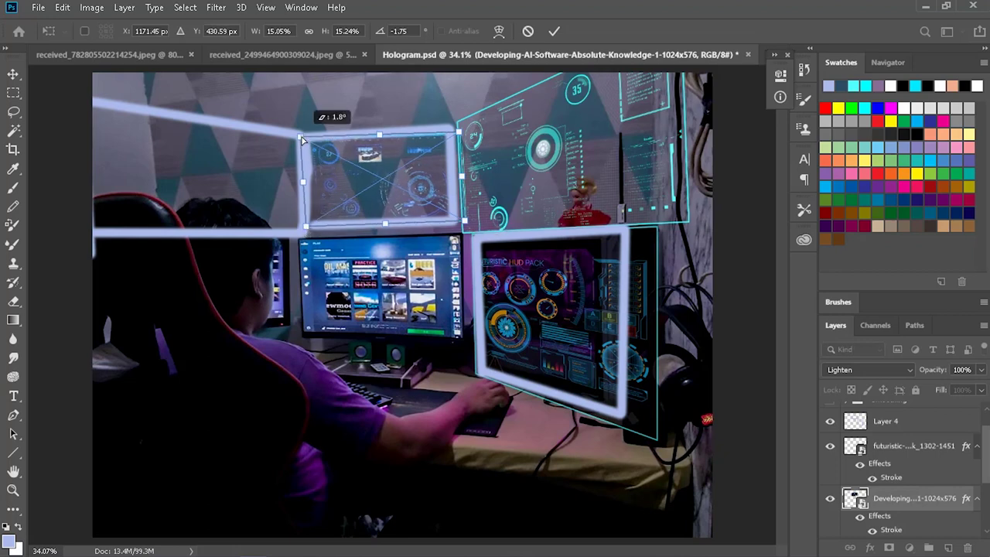
drag(461, 133, 459, 127)
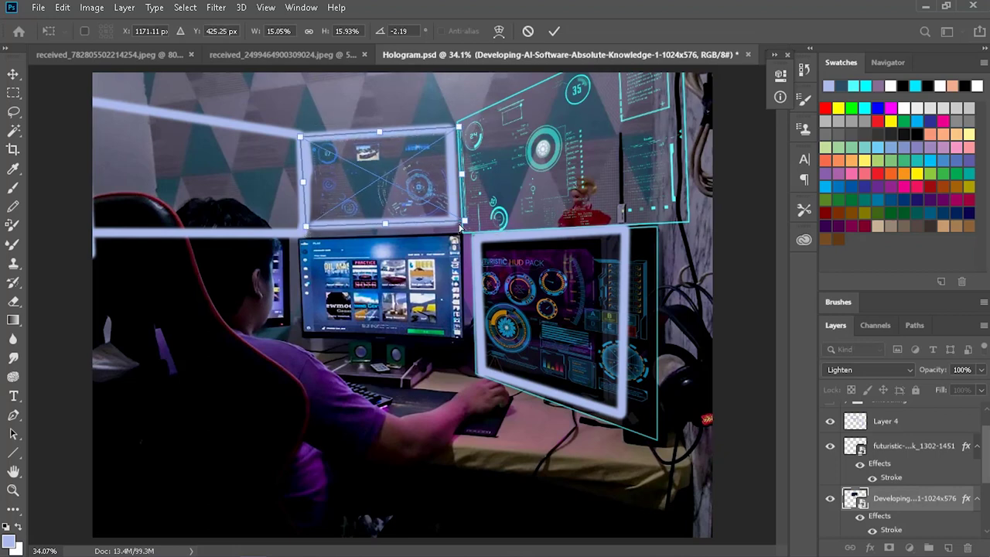
key(b)
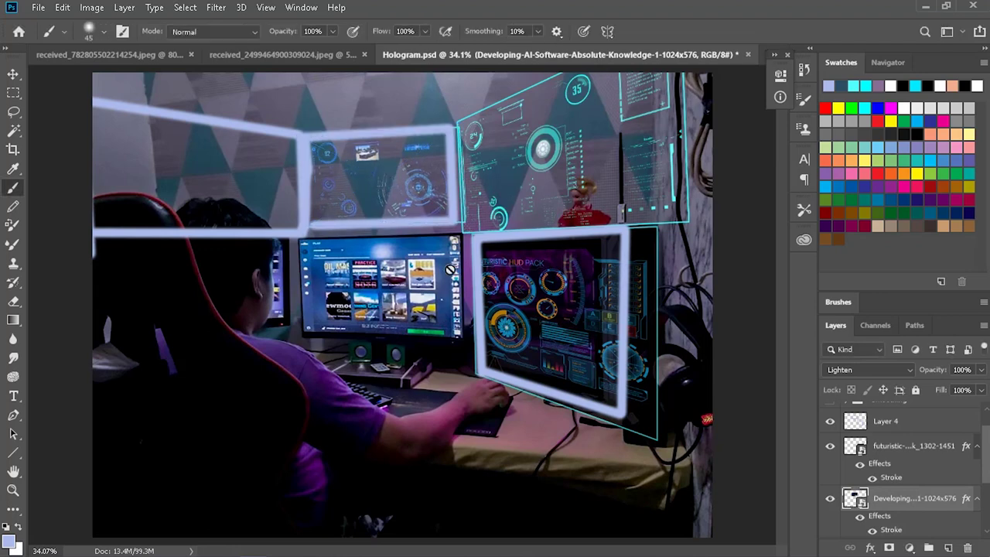
- Hide the guide frames and fine-tune the upper-left hologram panel's corners and position
click(829, 423)
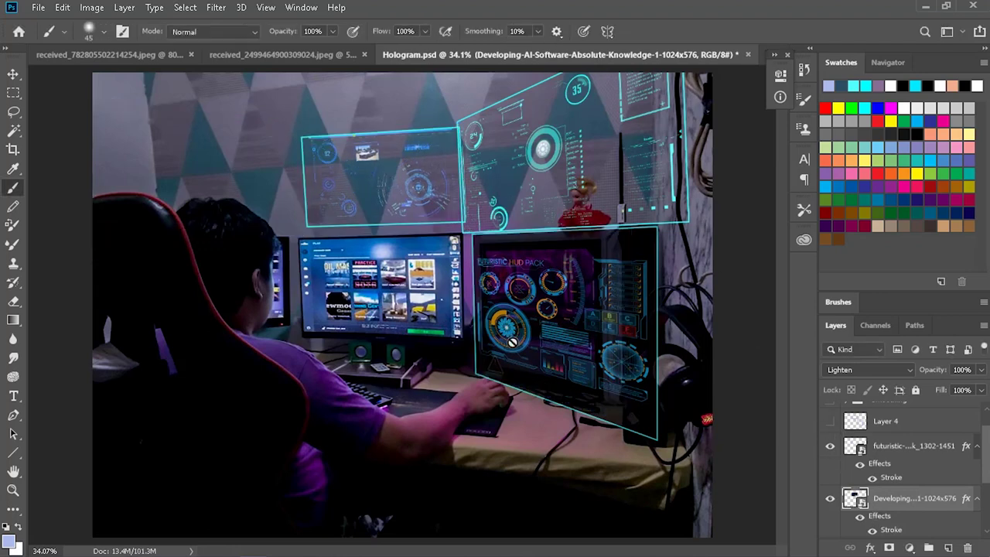
scroll(357, 196, up, 2)
key(ctrl+t)
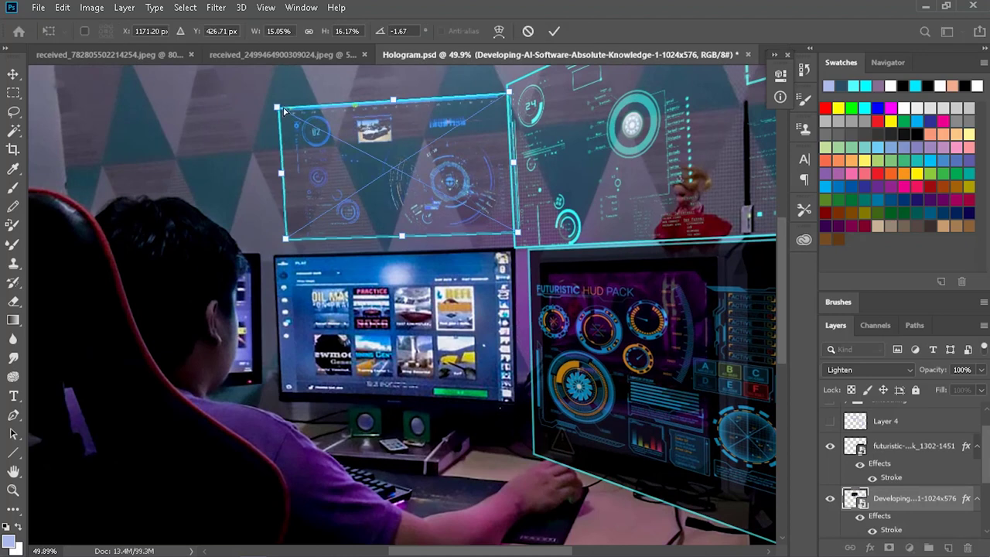
drag(279, 108, 282, 106)
key(Left)
key(Left)
key(Left)
key(Left)
key(Left)
key(Left)
key(Left)
key(Left)
key(Left)
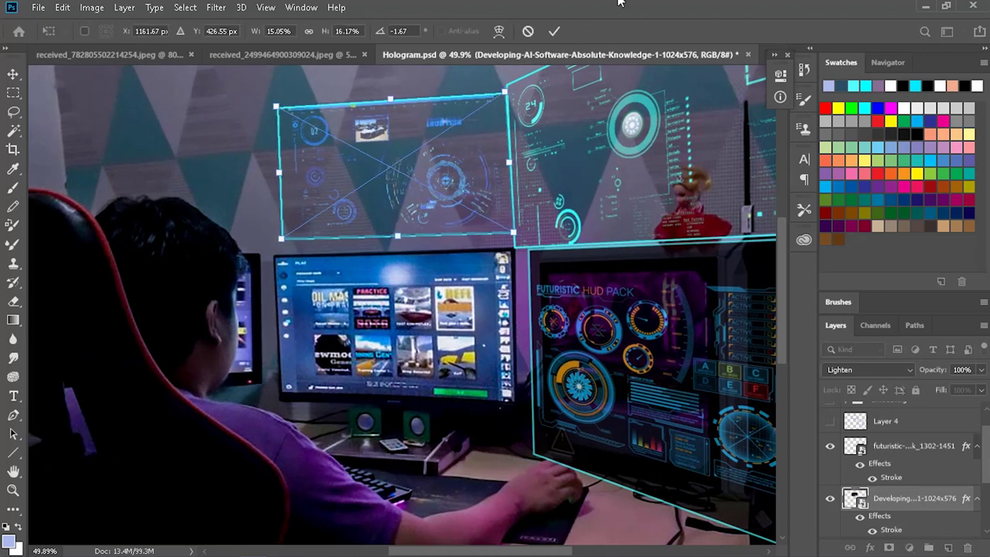
drag(512, 236, 508, 232)
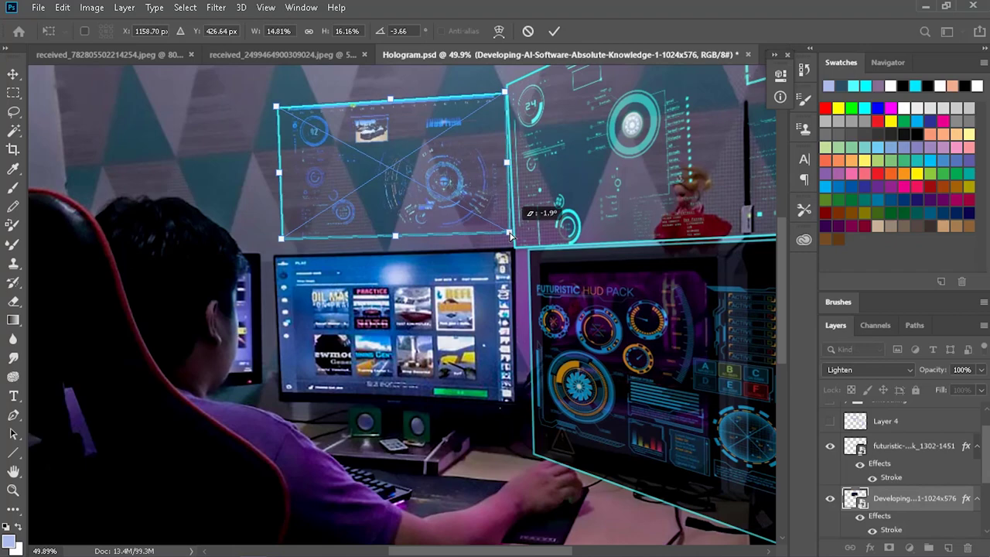
click(558, 31)
key(b)
- Compare with Layer 4's guide frames shown and hidden, then add an empty Layer 5
scroll(402, 255, up, 5)
scroll(402, 256, down, 5)
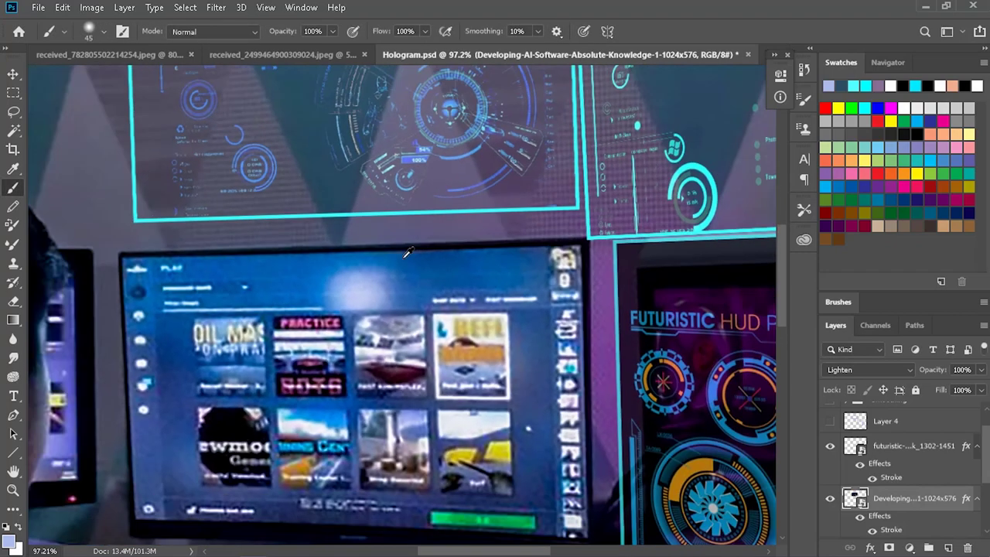
scroll(416, 249, up, 1)
scroll(416, 249, down, 3)
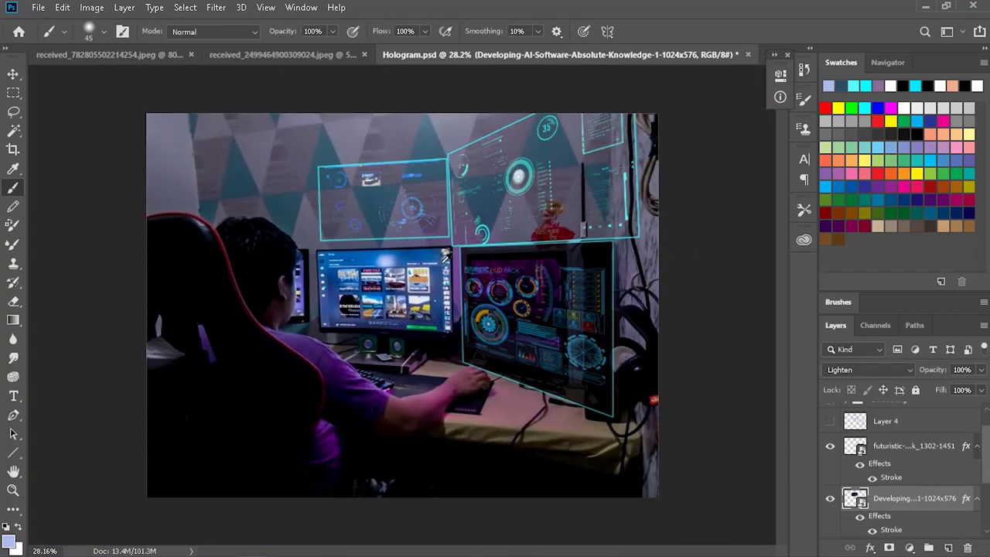
key(alt+Tab)
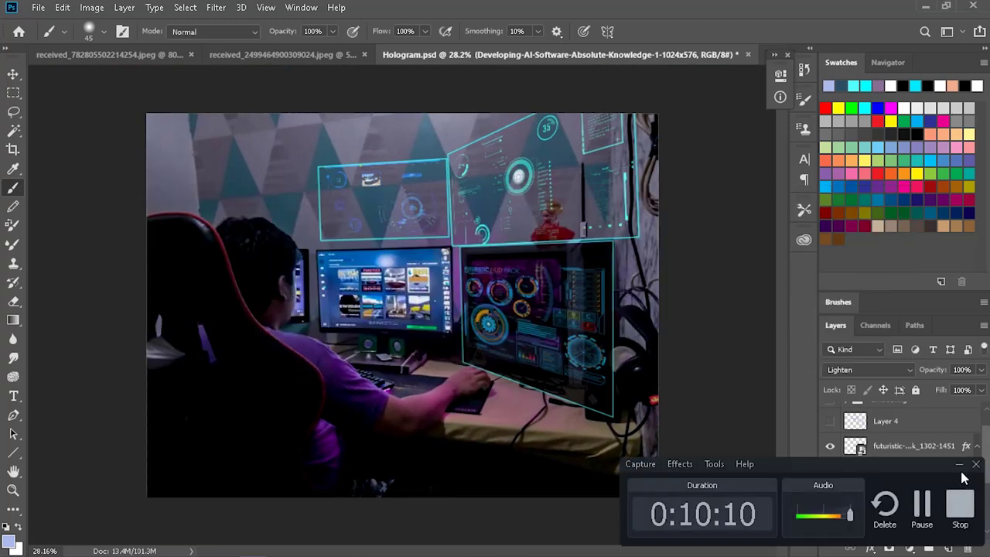
click(959, 472)
click(831, 421)
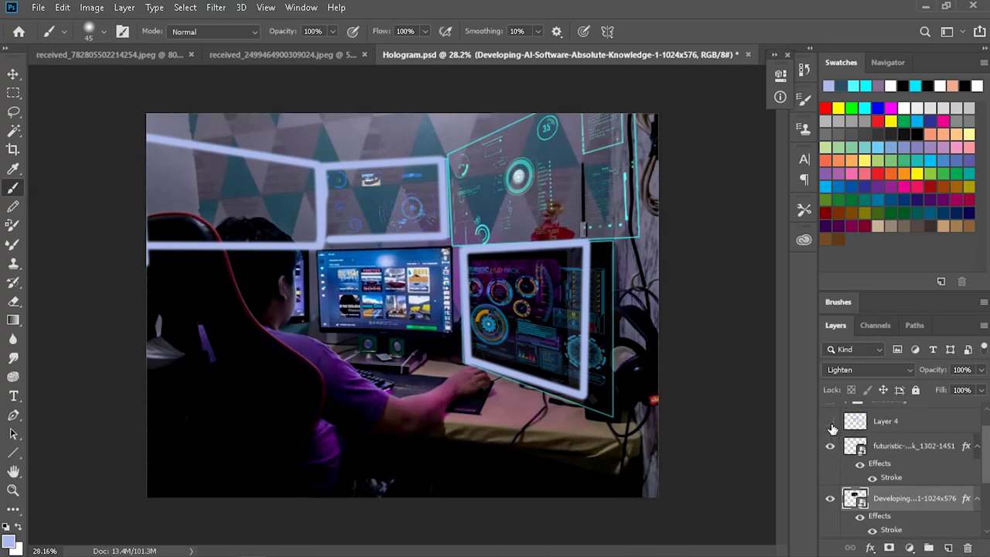
click(830, 422)
click(950, 547)
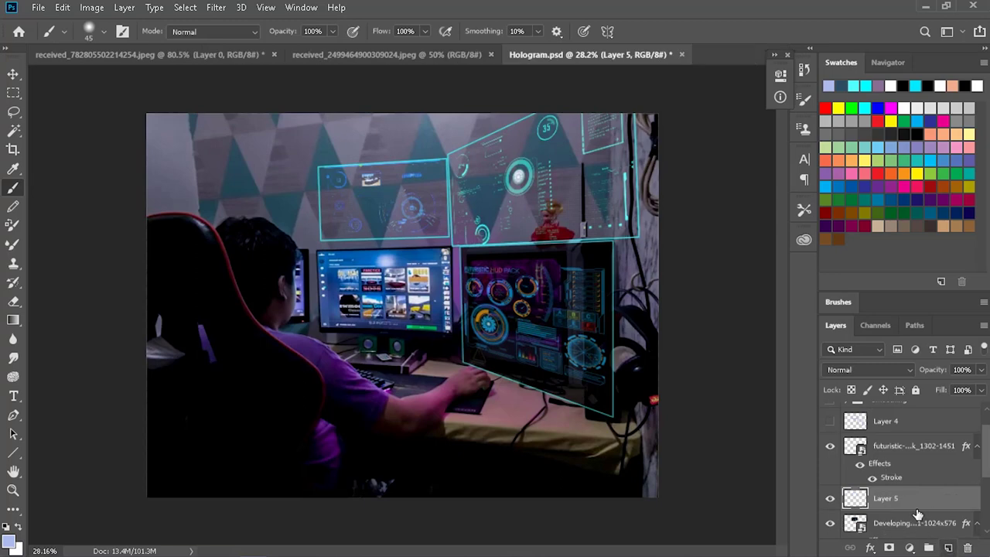
- Move Layer 5 above the futuristic HUD layer, name it Shine, and untick Transparency Shapes Layer
drag(917, 513, 896, 450)
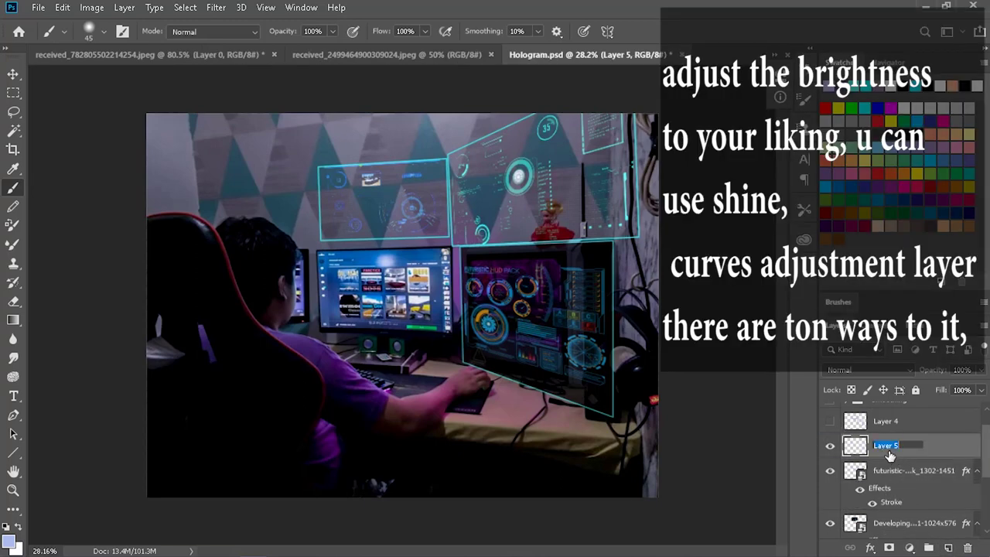
key(Return)
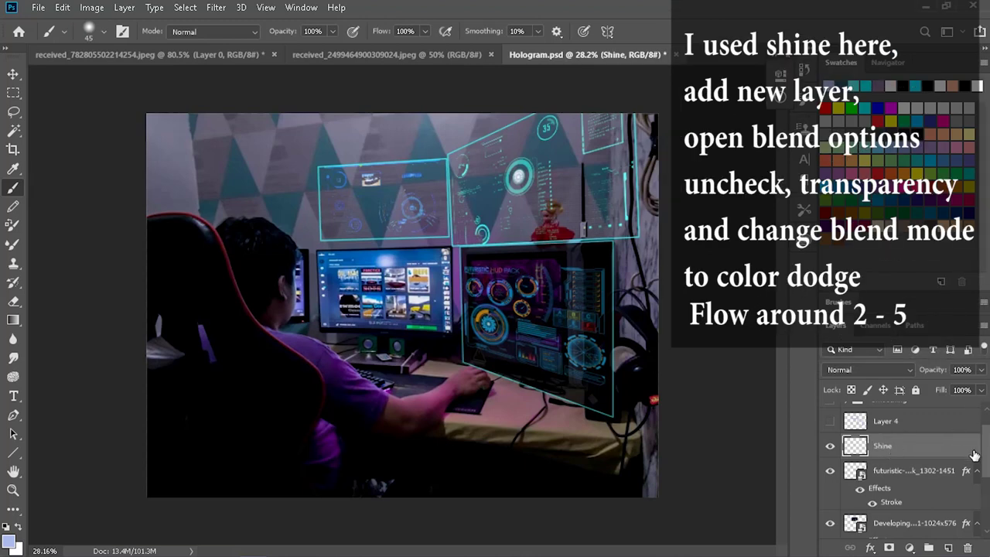
double_click(952, 446)
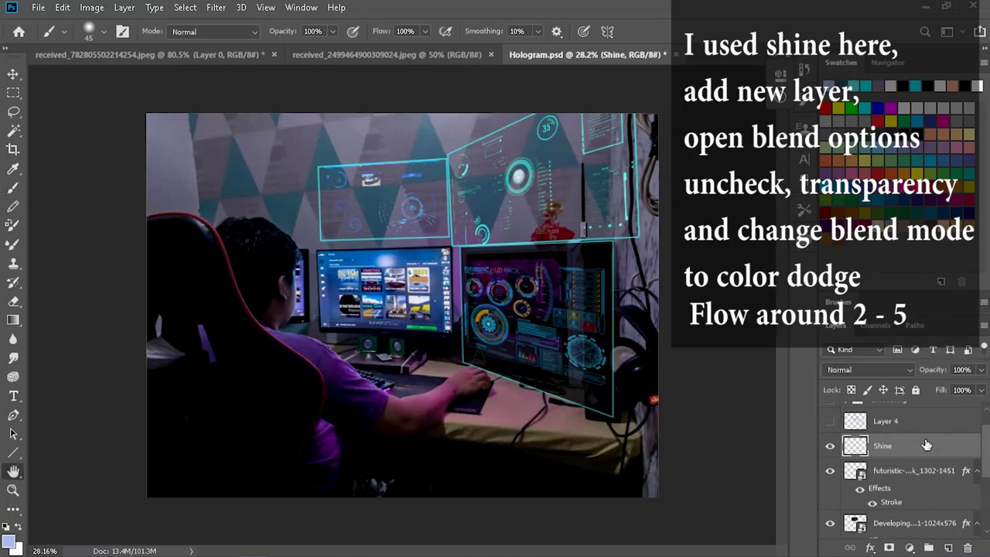
click(897, 109)
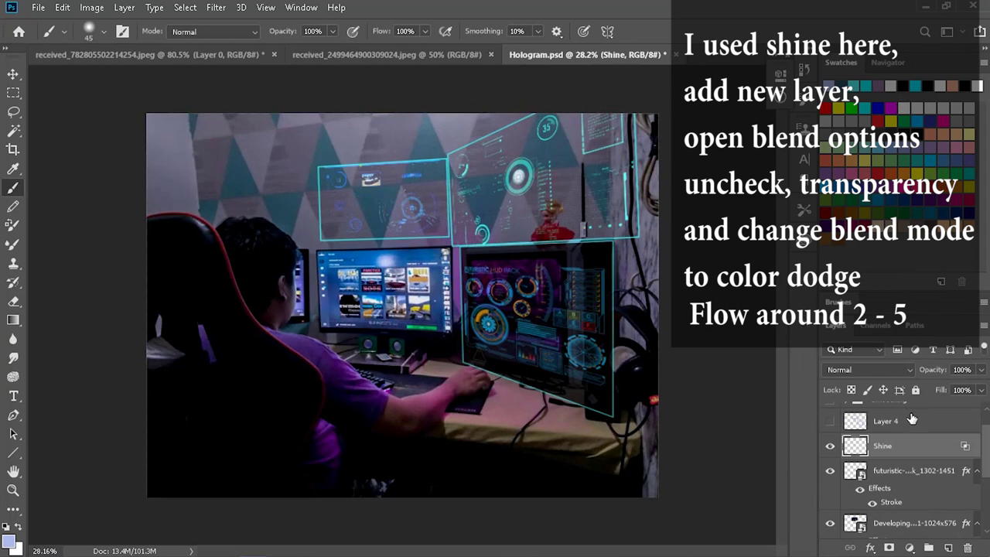
scroll(901, 483, down, 2)
click(830, 486)
click(830, 487)
- Set the futuristic HUD panel layer to 100% opacity with Lighten blending
click(906, 495)
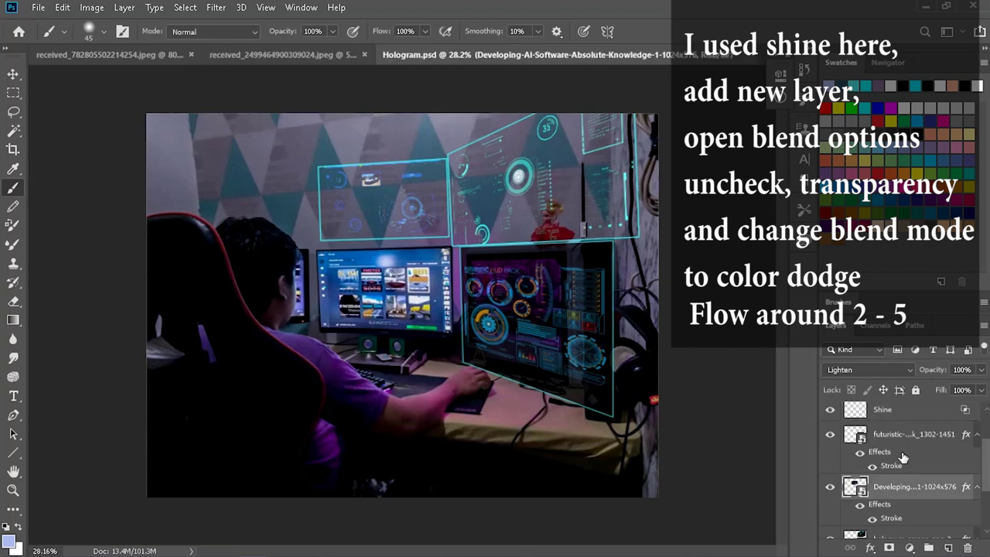
click(830, 434)
click(829, 435)
click(906, 441)
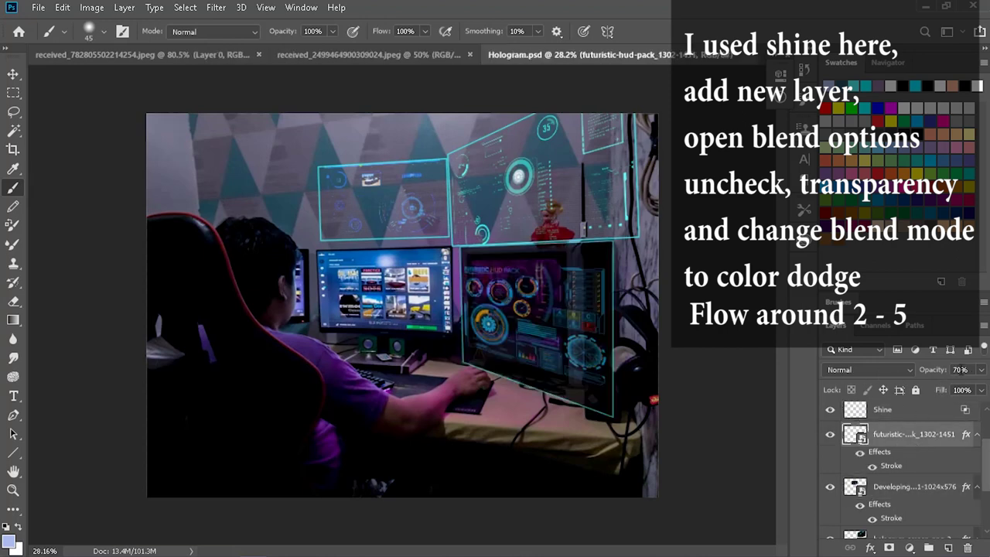
text(100)
click(897, 368)
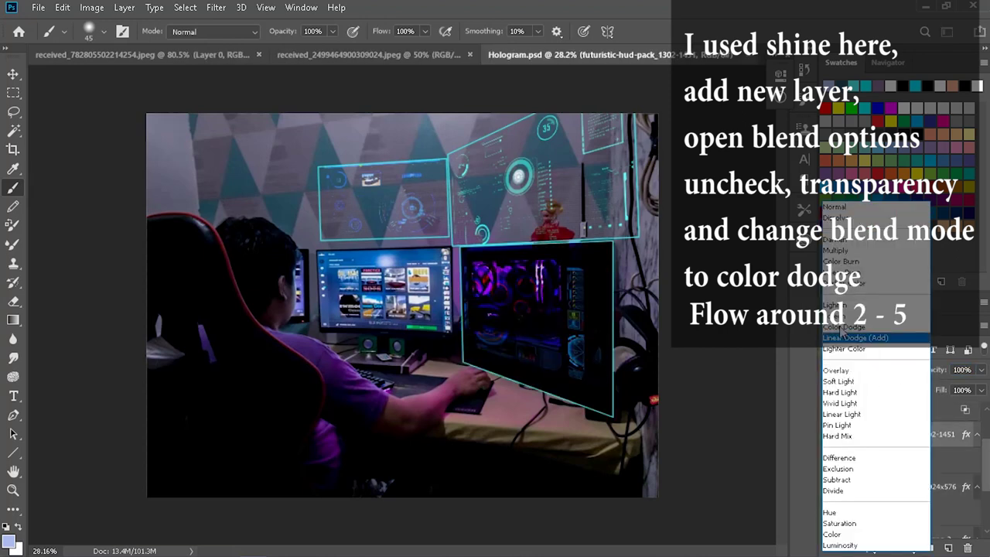
click(848, 311)
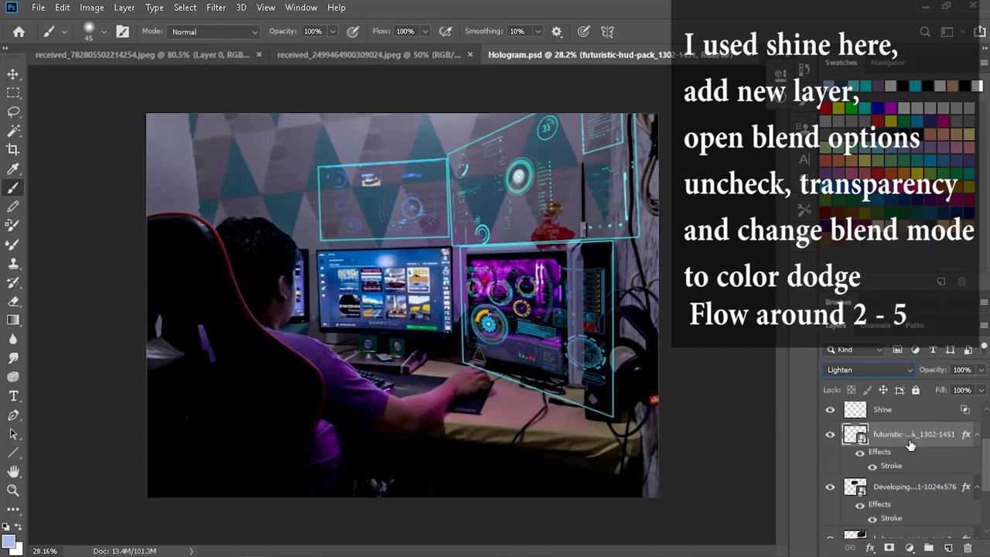
- Switch the Shine layer's blend mode to Color Dodge
scroll(910, 445, up, 1)
click(916, 433)
click(887, 376)
click(847, 333)
- Set the foreground colour to a bright cyan
click(11, 550)
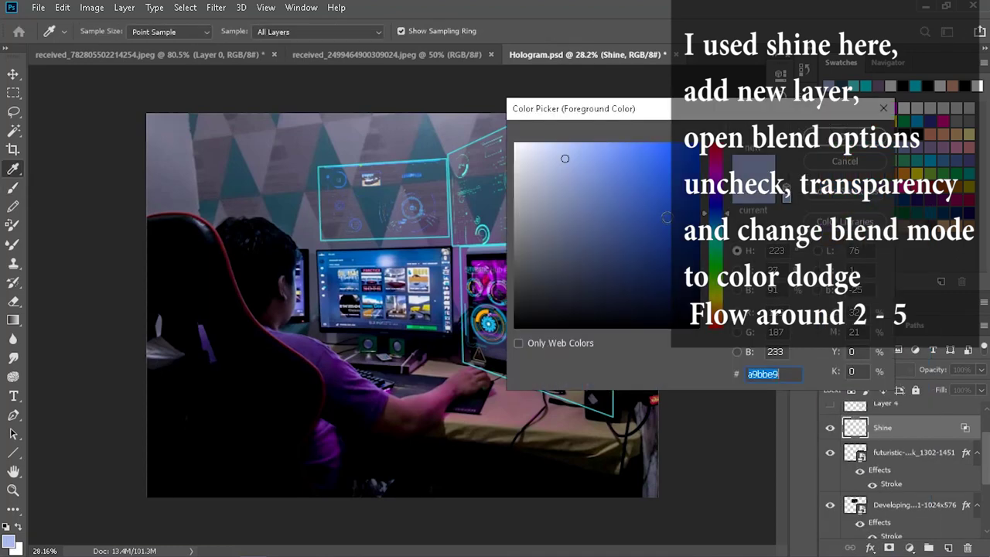
click(717, 240)
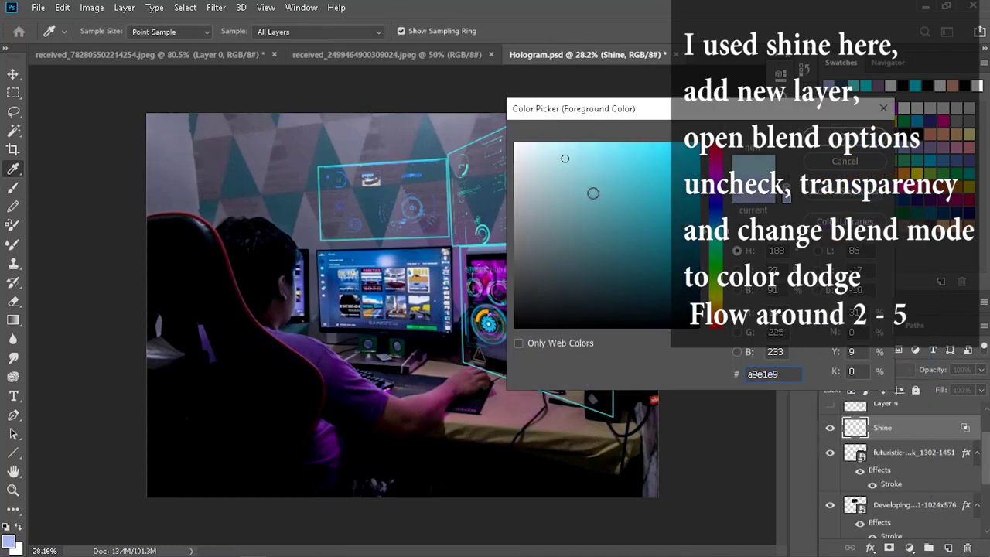
click(655, 148)
click(850, 136)
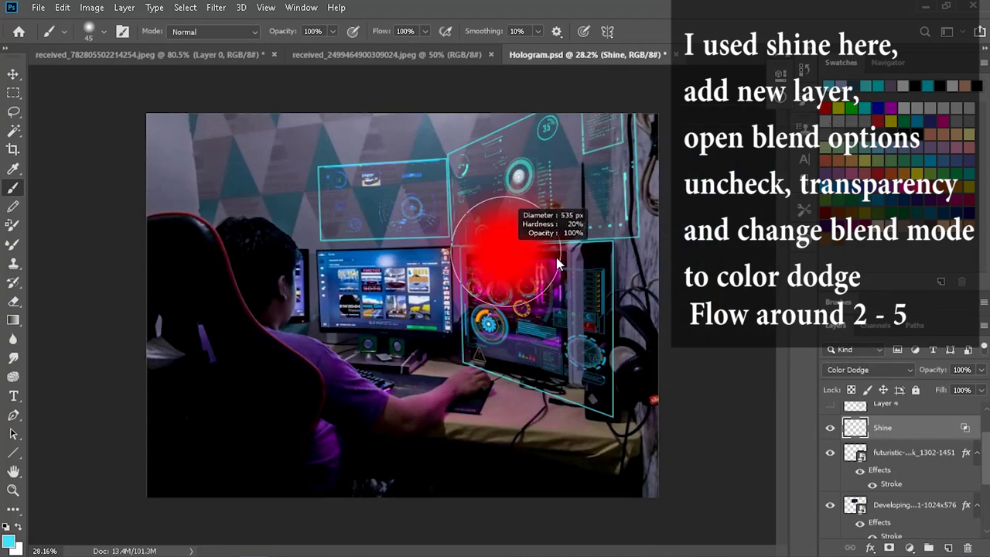
- Lower the brush flow to 2%, then settle on 5%
scroll(558, 263, up, 5)
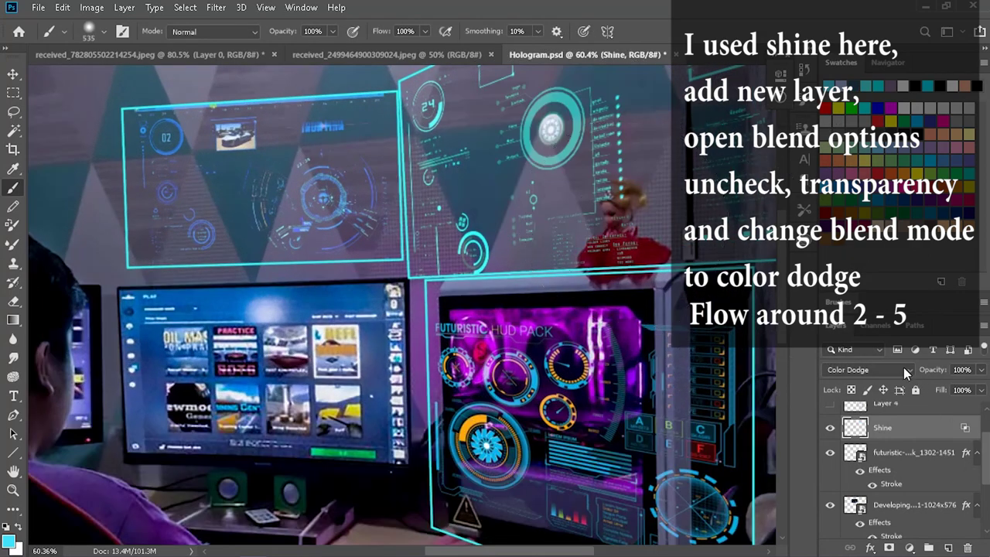
scroll(463, 310, down, 3)
double_click(405, 31)
text(2)
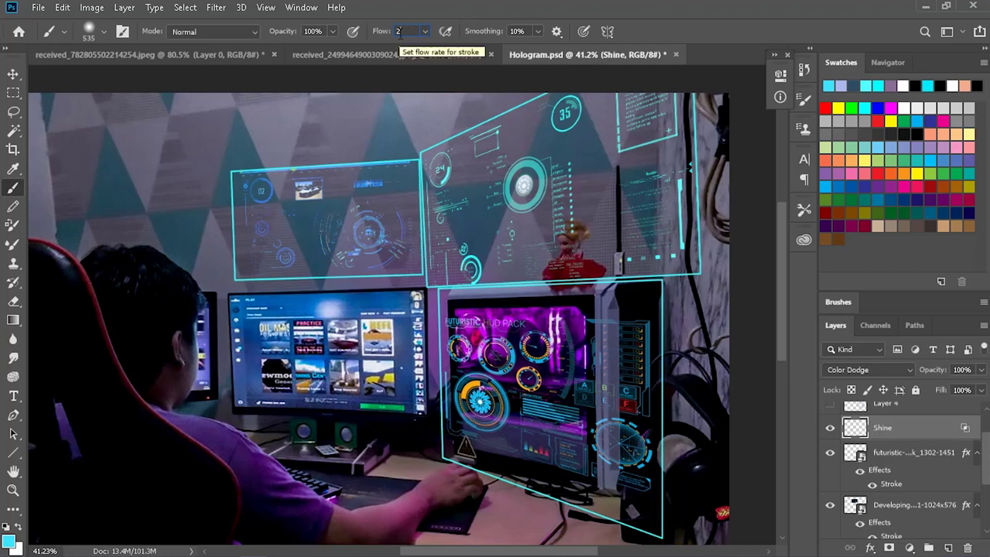
key(Return)
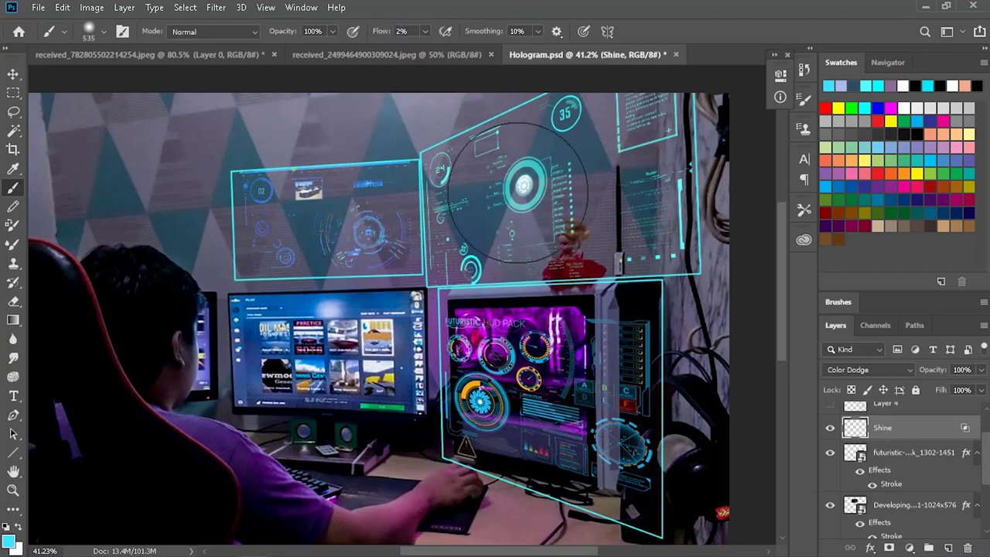
text(5)
key(Return)
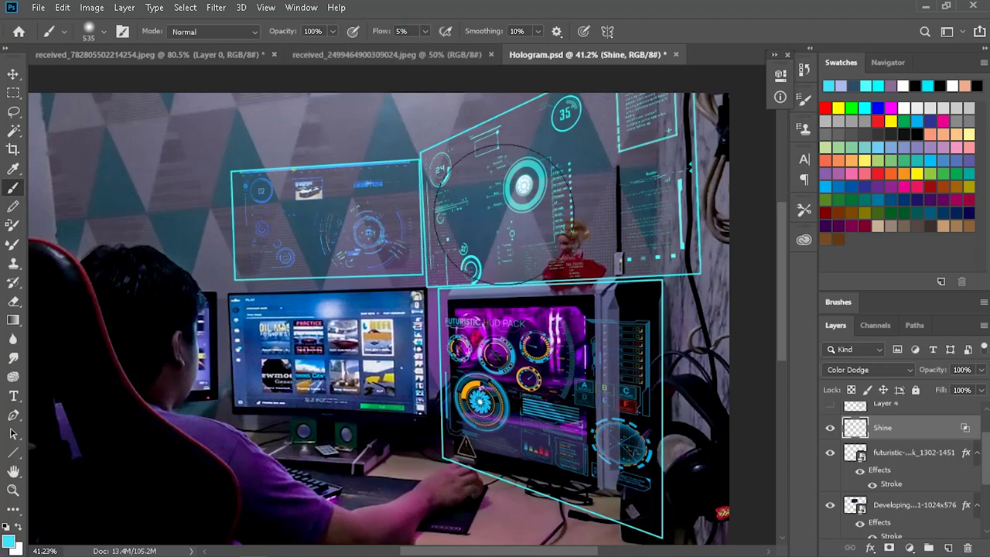
- Paint soft cyan glow over the central and upper-left HUD rings, then toggle hologram layers to compare
alt+right_click(510, 391)
mouse_move(474, 398)
mouse_down()
mouse_move(644, 340)
mouse_move(464, 321)
mouse_move(612, 424)
mouse_move(406, 280)
mouse_up()
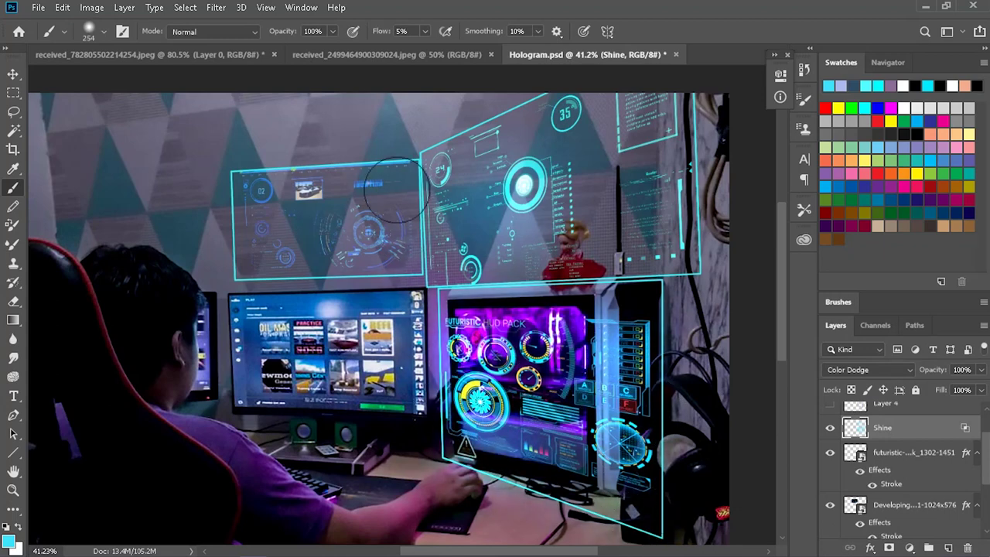
drag(247, 275, 511, 284)
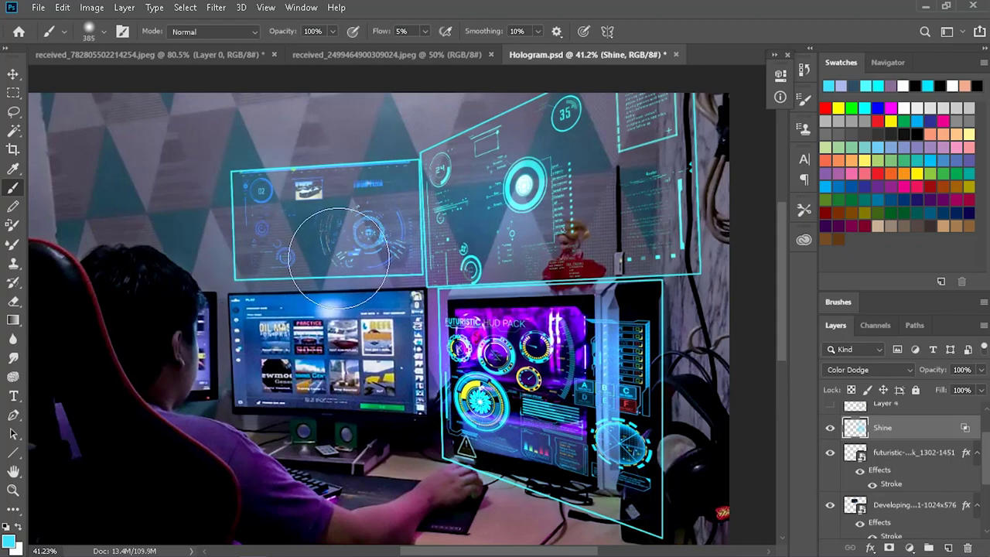
alt+right_click(588, 332)
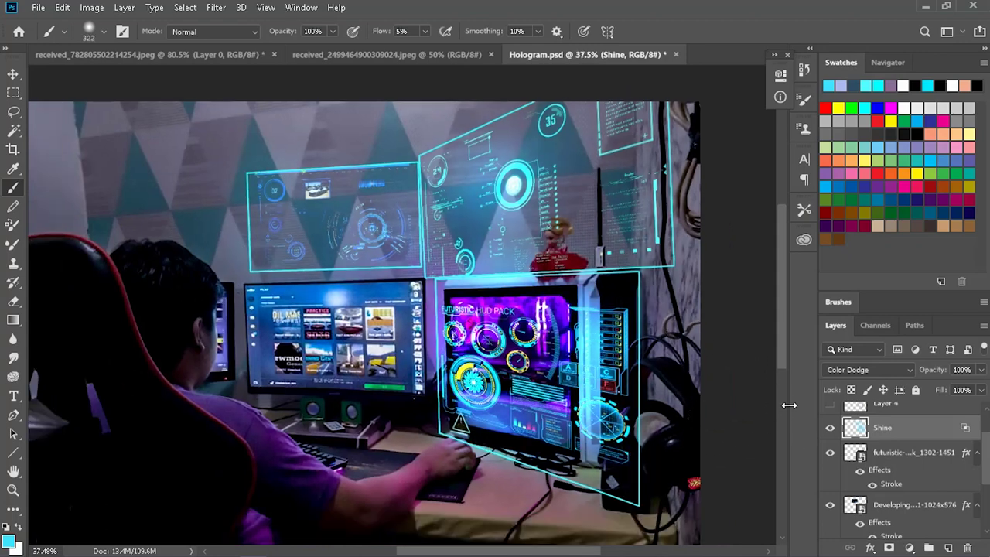
scroll(732, 389, down, 4)
click(902, 462)
click(830, 452)
click(830, 505)
click(830, 505)
- Apply Brightness/Contrast with Brightness 150 to the Developing HUD layer
click(943, 510)
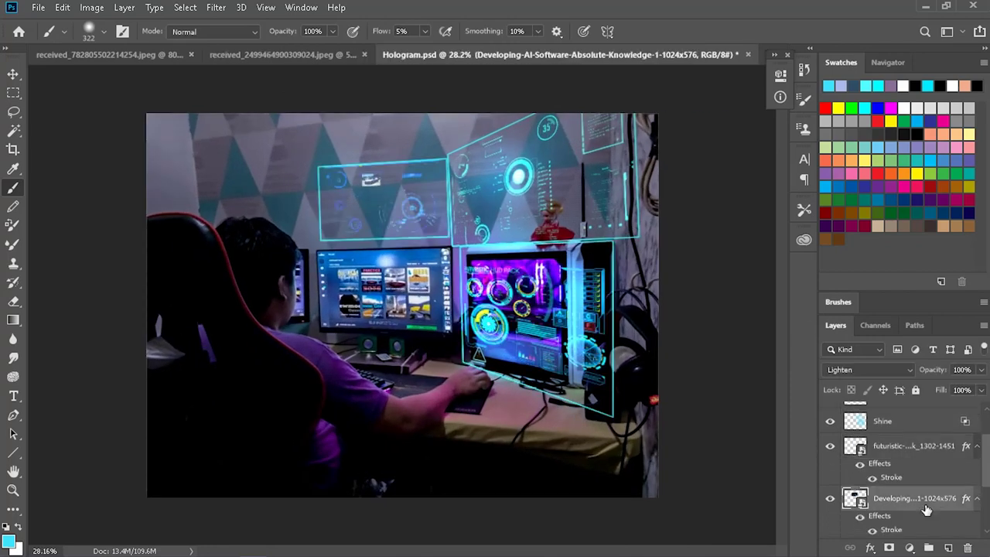
click(92, 7)
click(290, 42)
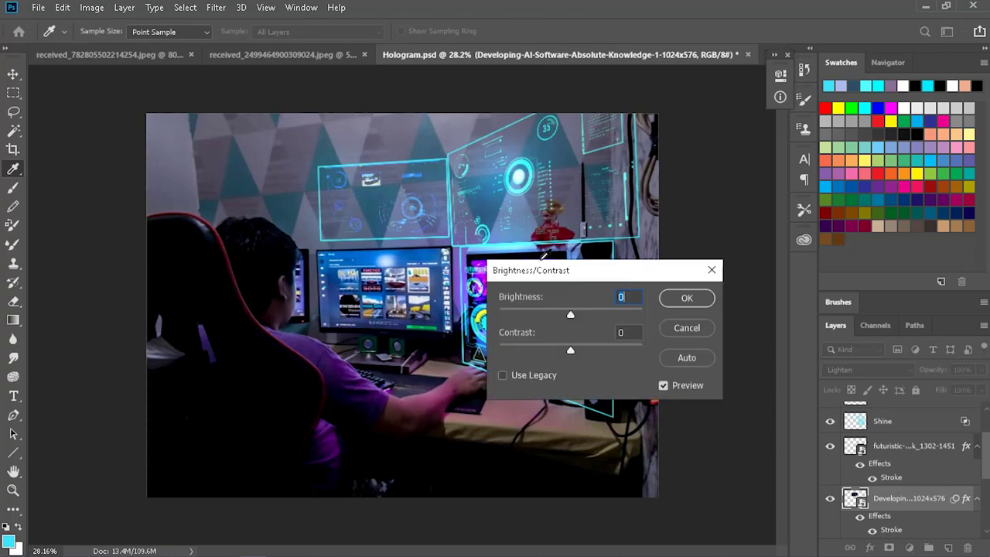
text(150)
click(688, 299)
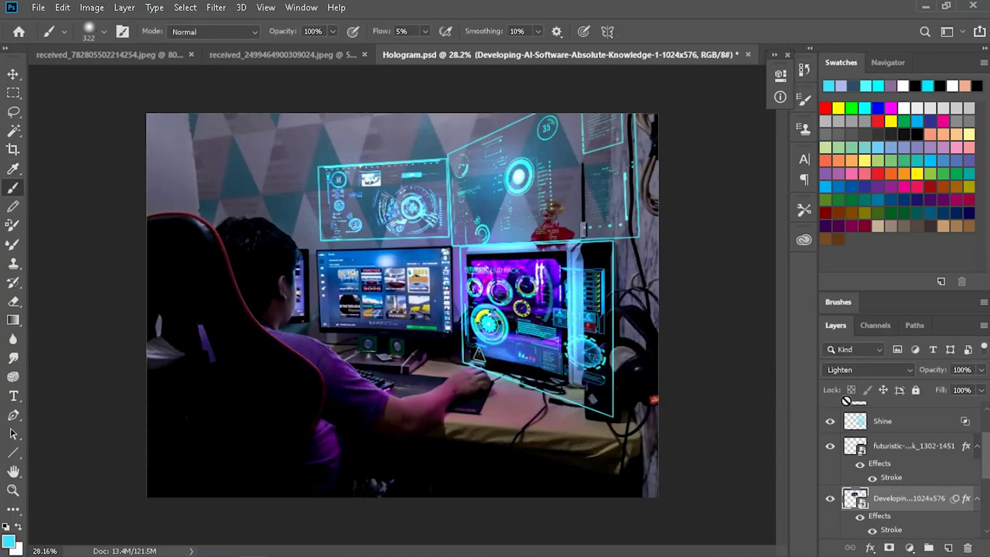
- Apply the same Brightness 150 boost to the hologram-screen-png-2 layer
scroll(909, 477, down, 1)
scroll(908, 477, down, 1)
click(912, 498)
click(91, 7)
mouse_move(114, 46)
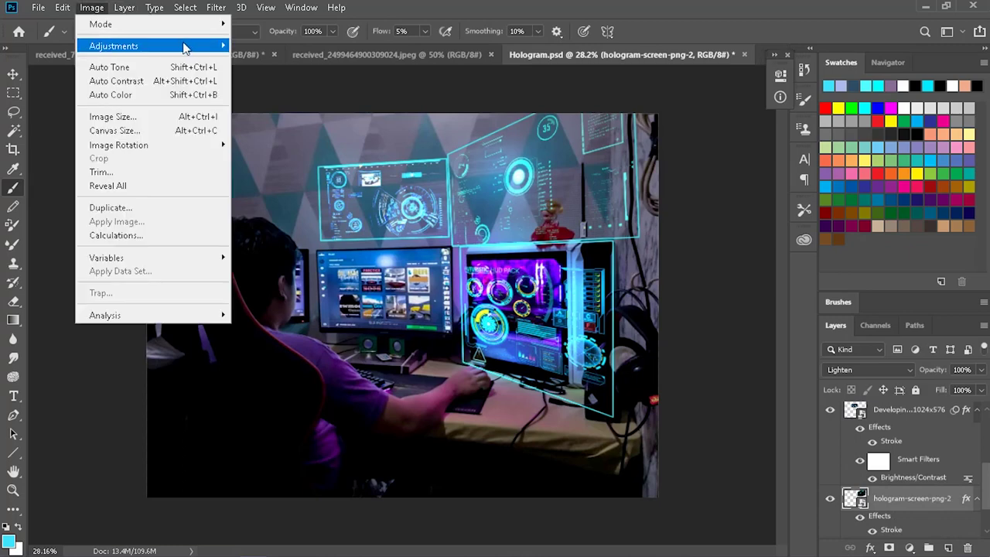
click(433, 61)
click(685, 299)
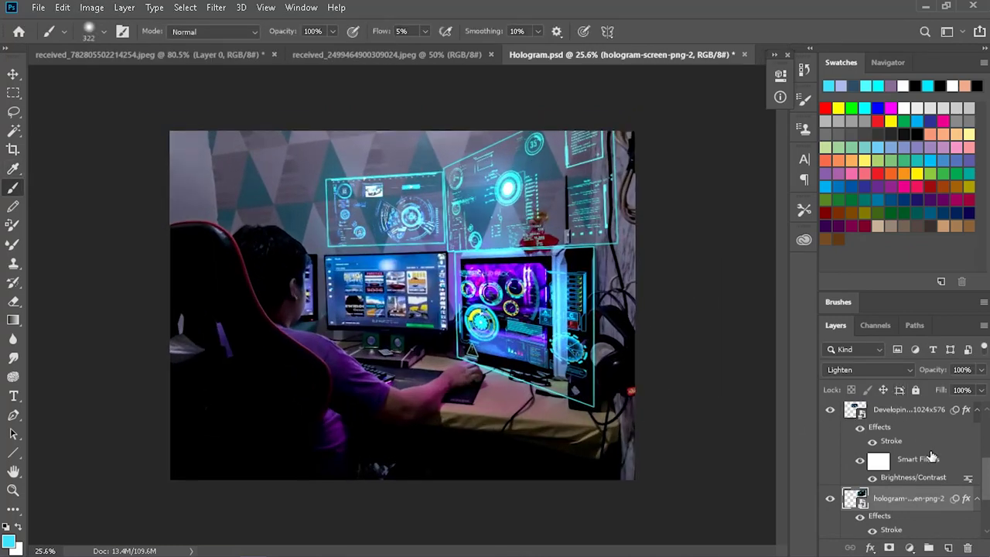
scroll(932, 457, up, 2)
scroll(910, 463, up, 2)
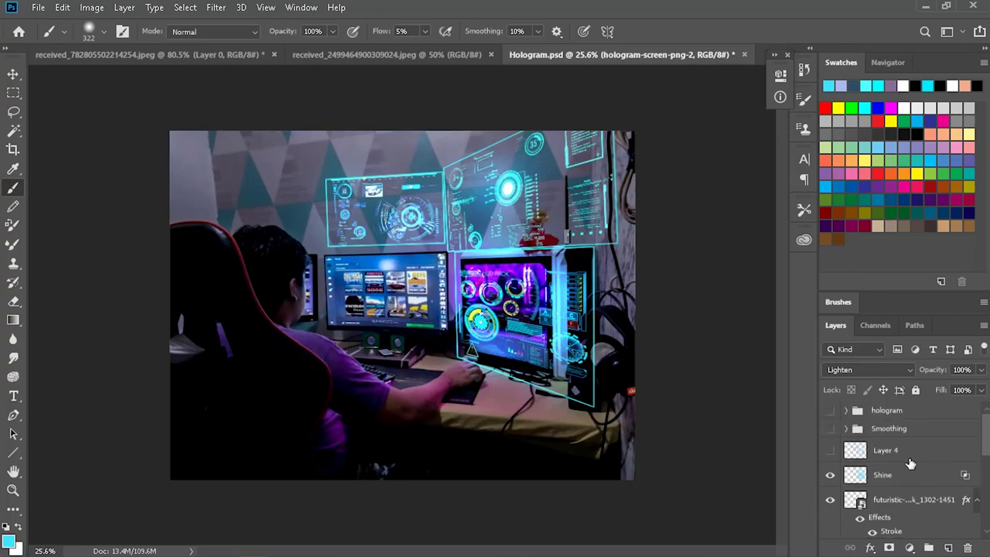
- On Layer 4, sketch cyan guide strokes over the desk and monitors with a 56 px, 100% flow brush, then hide the layer
click(830, 450)
click(889, 450)
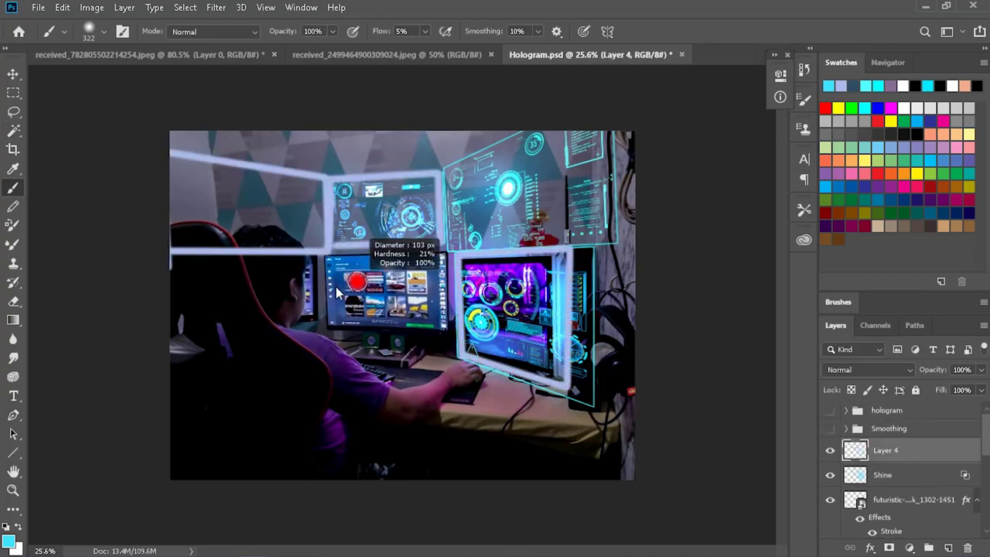
text(100)
key(Return)
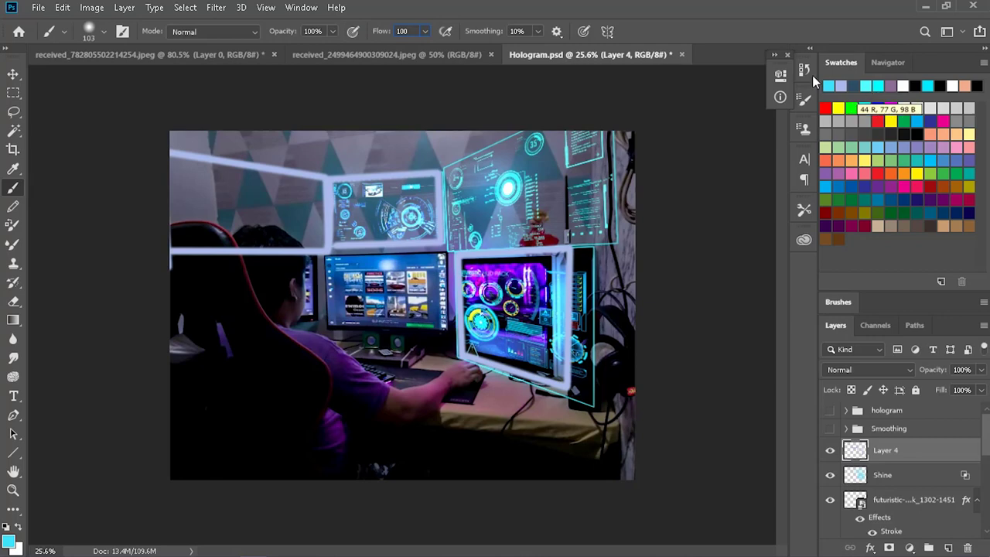
drag(425, 332, 409, 333)
drag(460, 362, 539, 458)
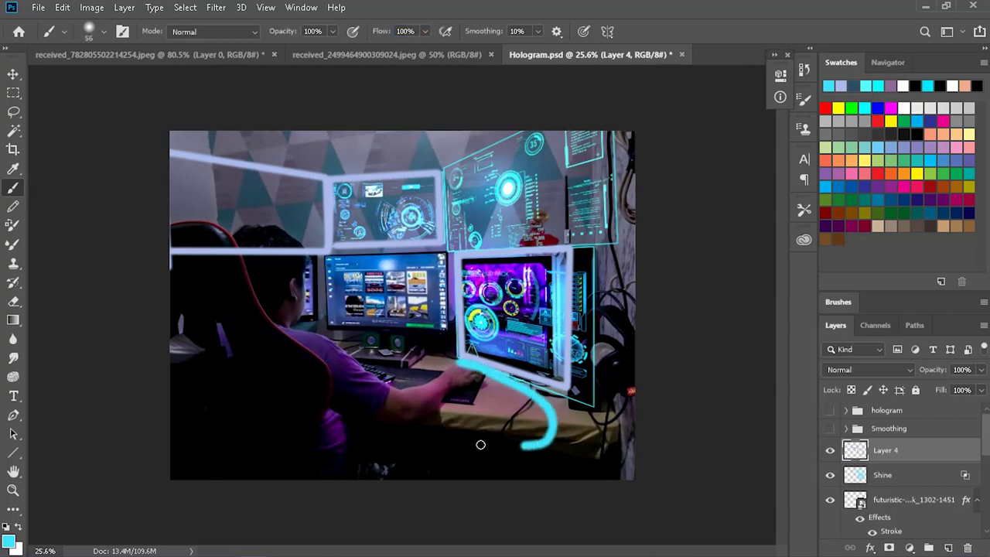
drag(370, 356, 381, 360)
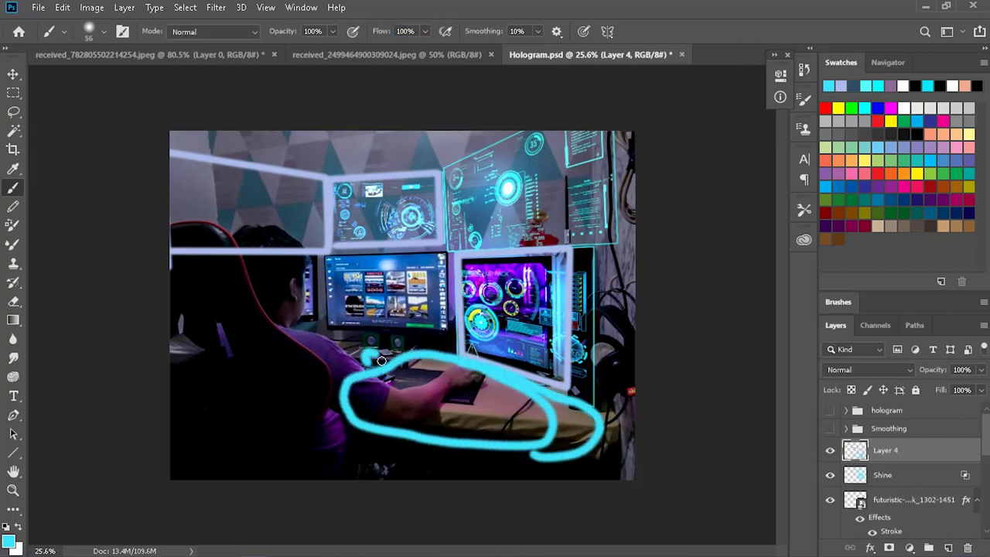
drag(477, 207, 378, 325)
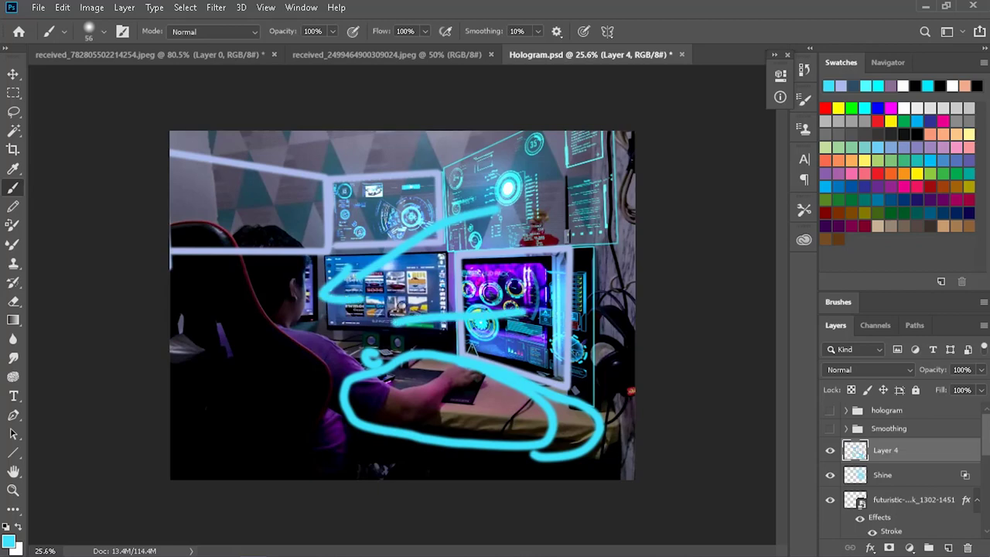
drag(553, 324, 464, 402)
drag(345, 206, 390, 360)
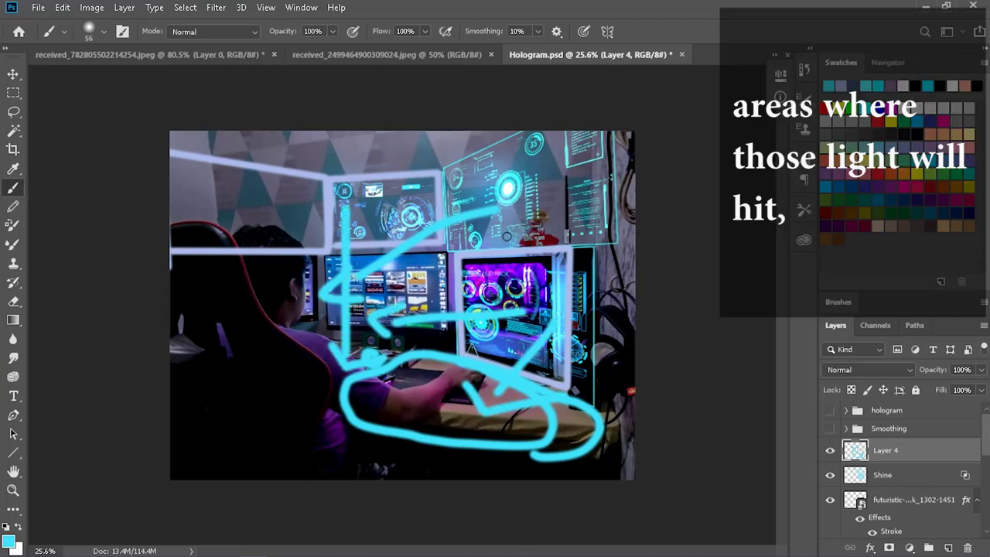
click(830, 451)
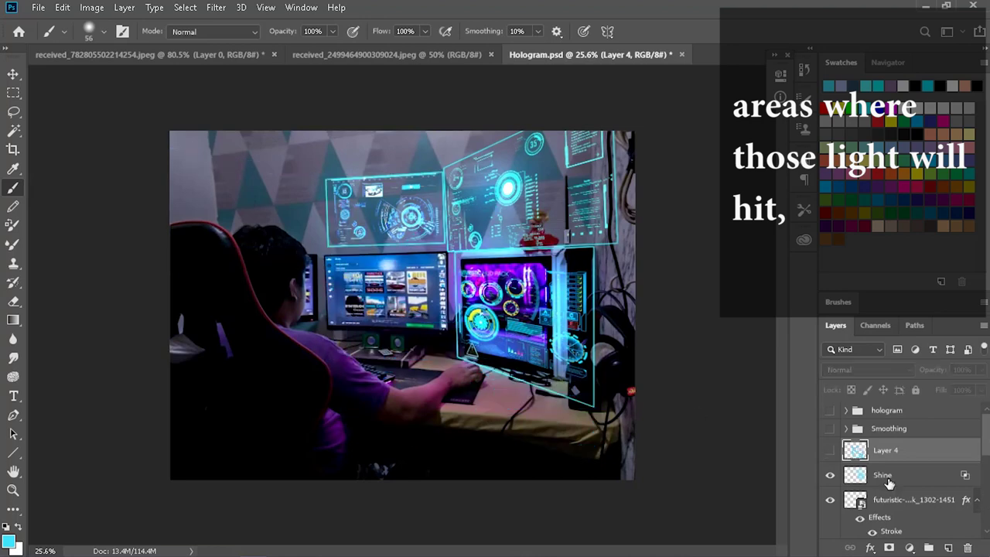
- On the Shine layer at 2% flow, softly brighten the PC, desk and arm area
click(881, 475)
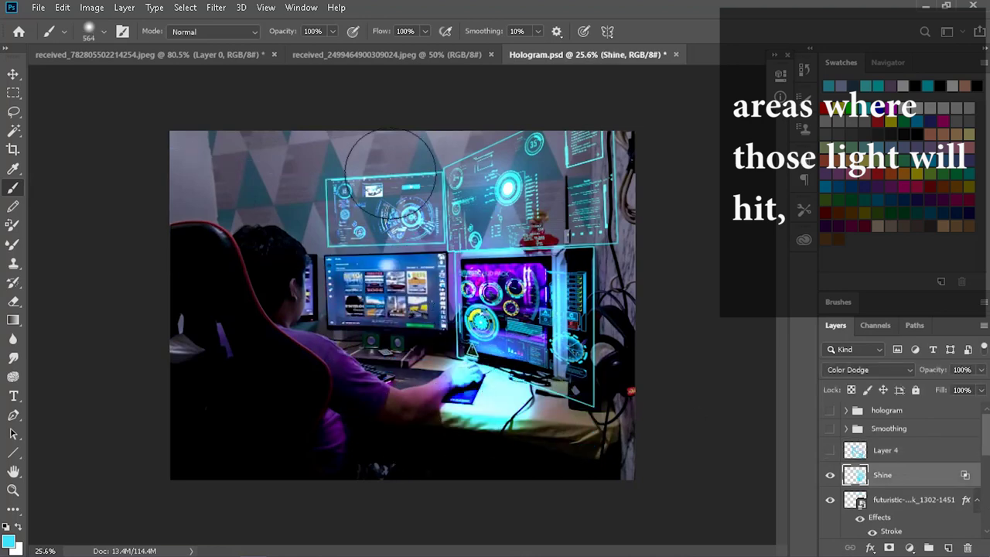
text(23)
key(BackSpace)
key(Return)
scroll(499, 418, up, 2)
mouse_move(487, 437)
mouse_down()
mouse_move(510, 402)
mouse_move(353, 376)
mouse_up()
scroll(459, 382, up, 2)
drag(459, 382, 416, 429)
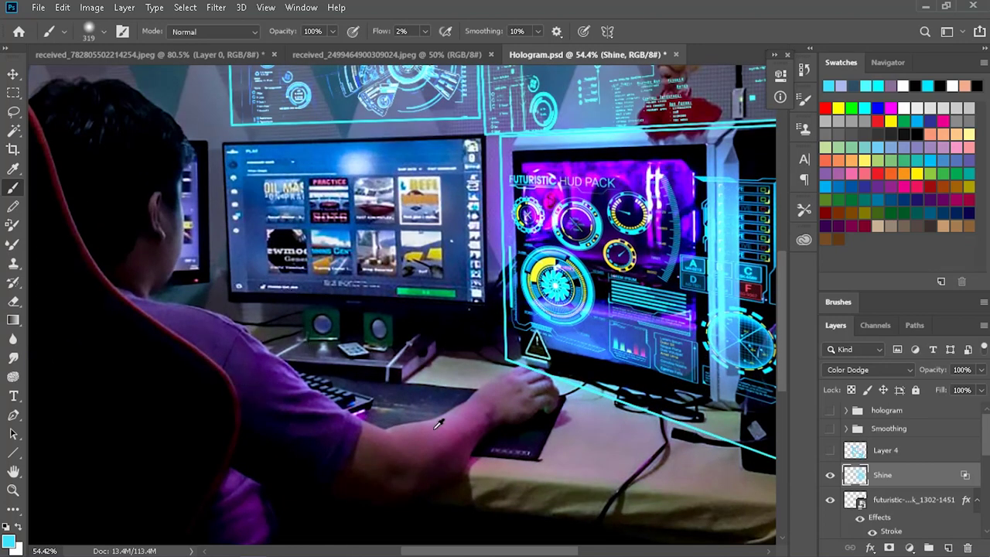
- Sample a light cyan from the hologram, paint glow along the PC case, and fit the image to the window
scroll(416, 429, down, 2)
scroll(645, 440, up, 2)
scroll(662, 213, up, 1)
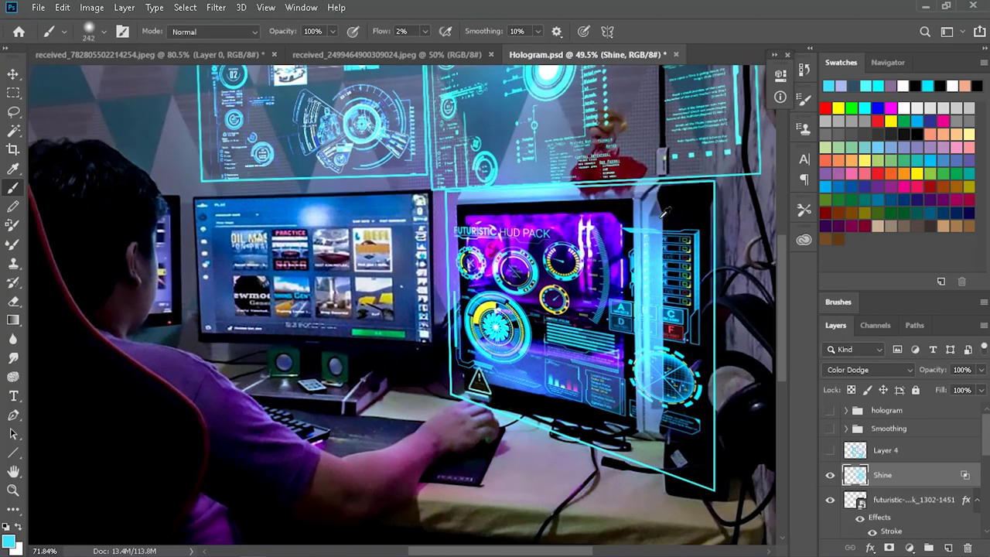
scroll(662, 213, up, 2)
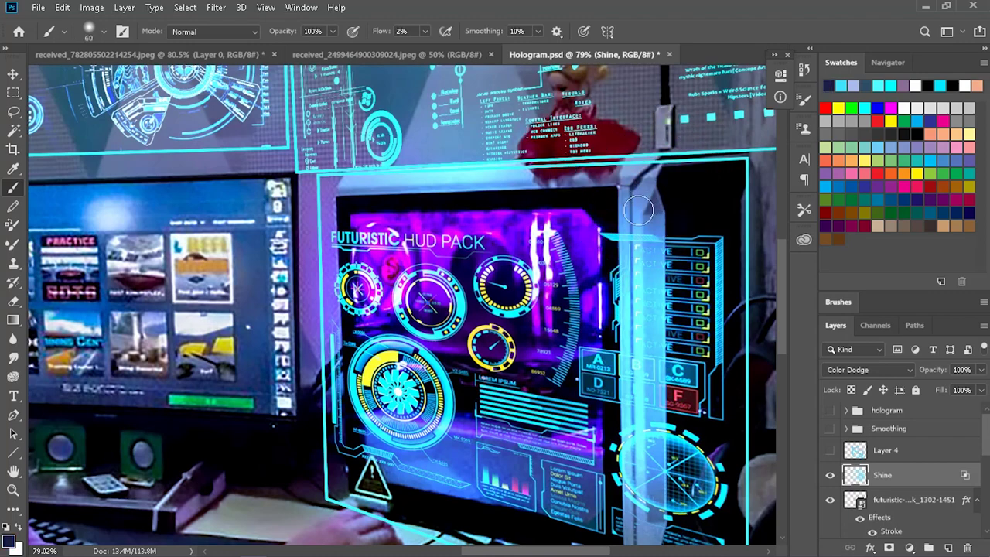
alt+click(650, 313)
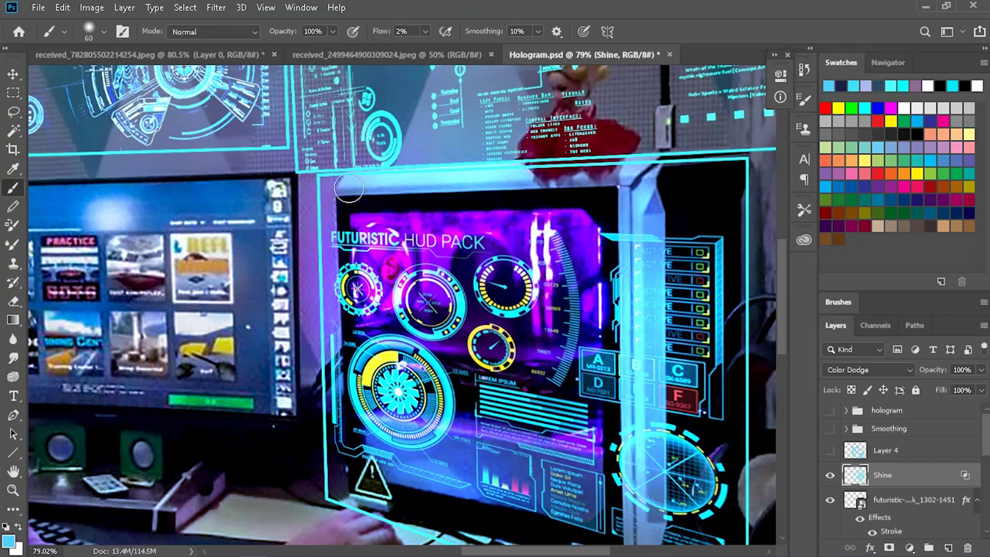
drag(571, 357, 483, 212)
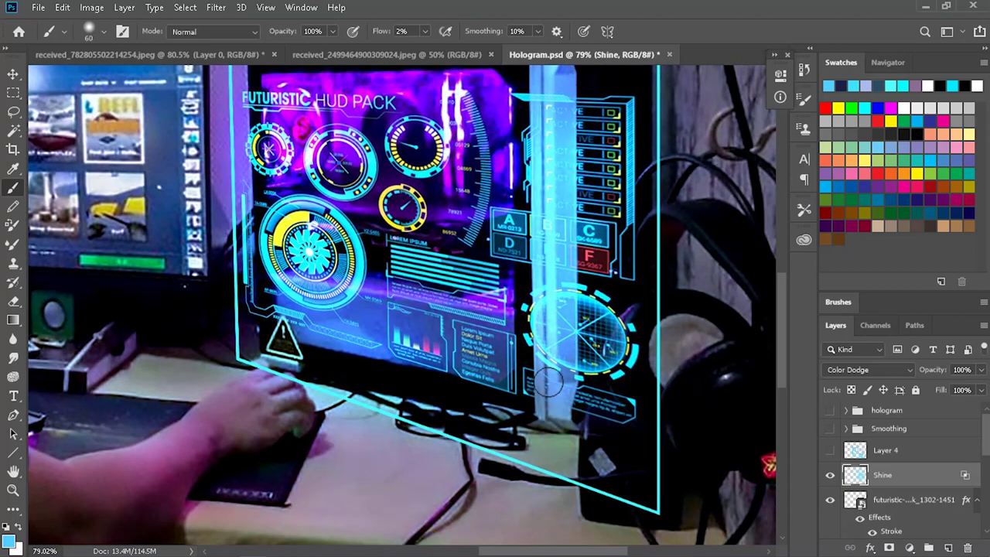
key(ctrl+0)
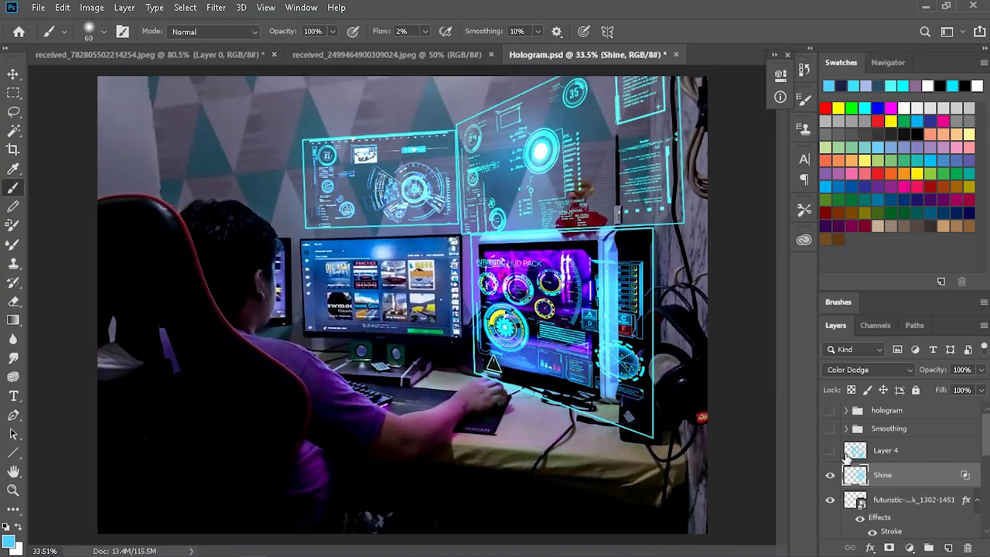
- Add a Curves 2 adjustment layer above Shine with the Green and Blue channel curves raised
click(909, 547)
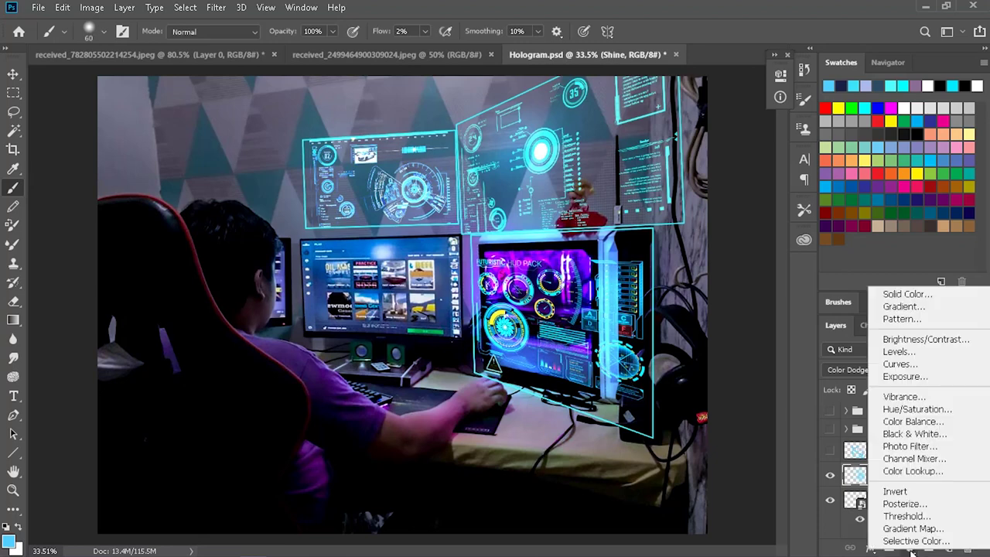
click(897, 364)
click(674, 137)
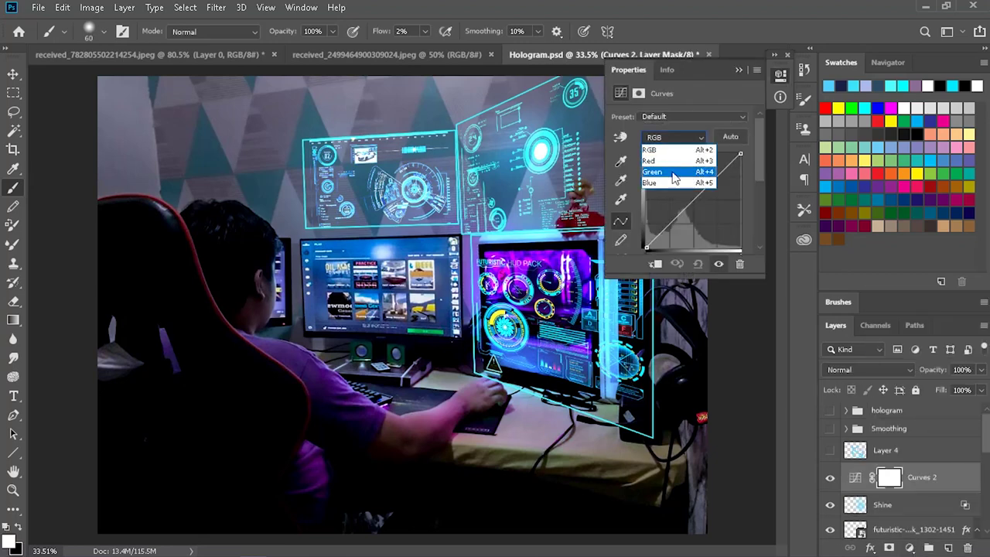
click(671, 164)
drag(691, 203, 682, 194)
click(674, 137)
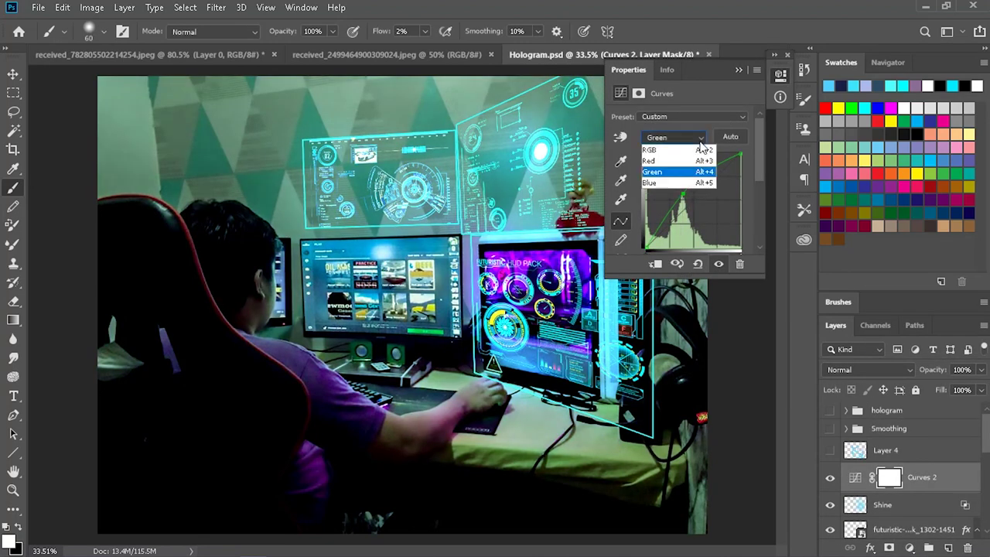
click(654, 183)
drag(681, 213, 678, 197)
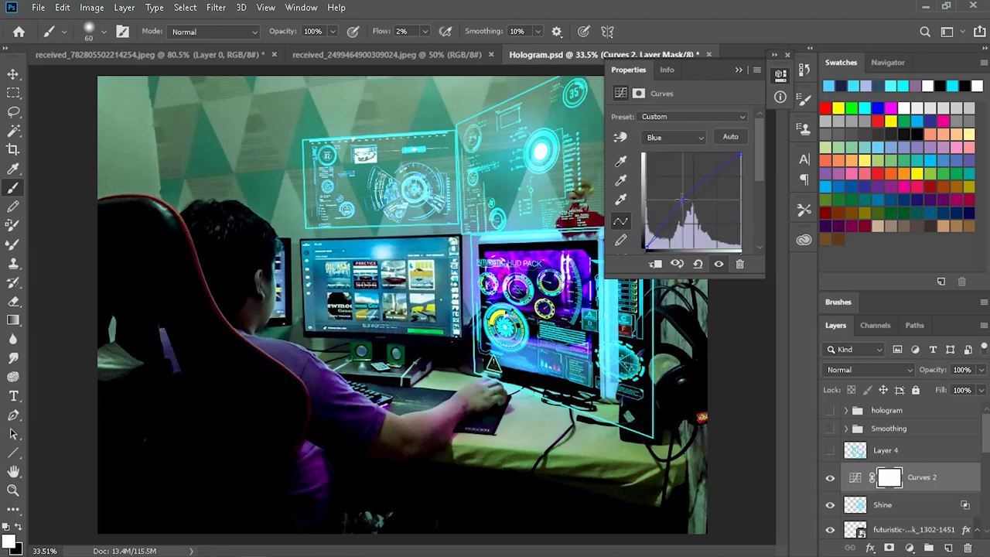
click(738, 70)
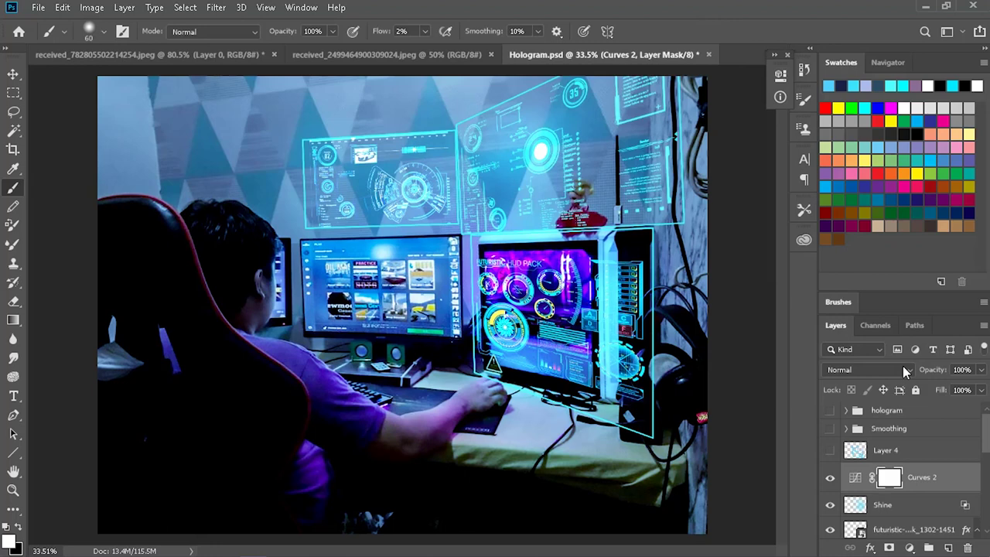
- Invert the Curves 2 mask to black and set up a large, low-flow white brush
key(ctrl+i)
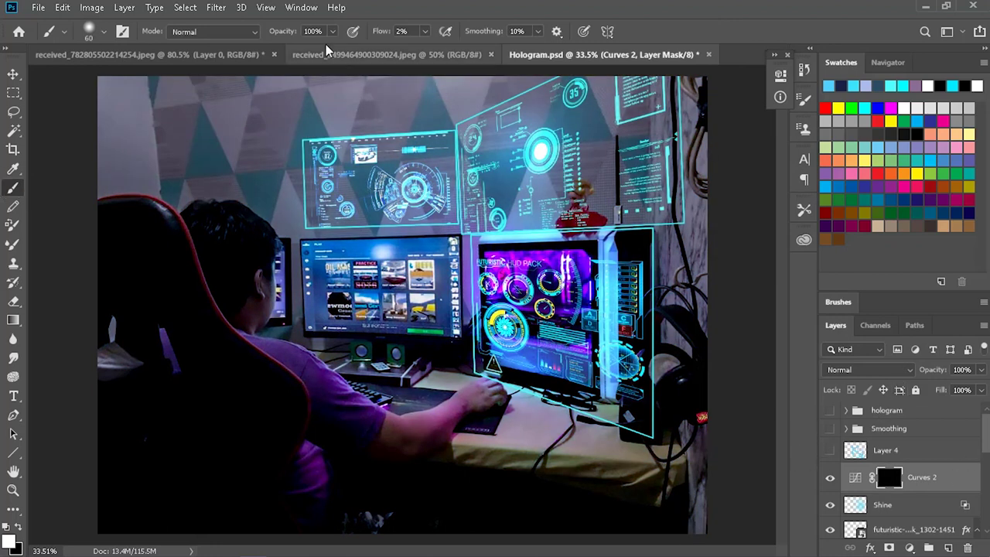
click(403, 30)
text(1)
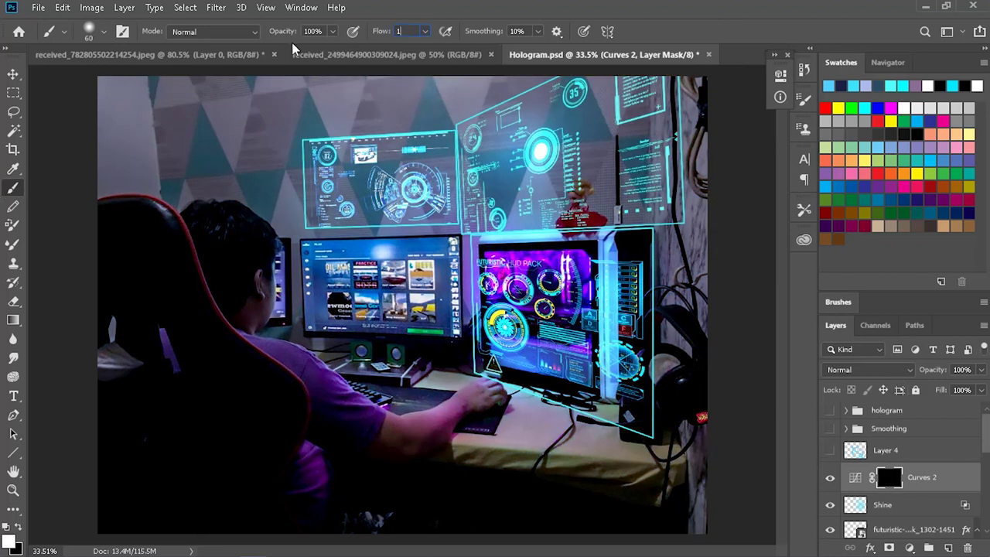
text(5)
key(Return)
key(x)
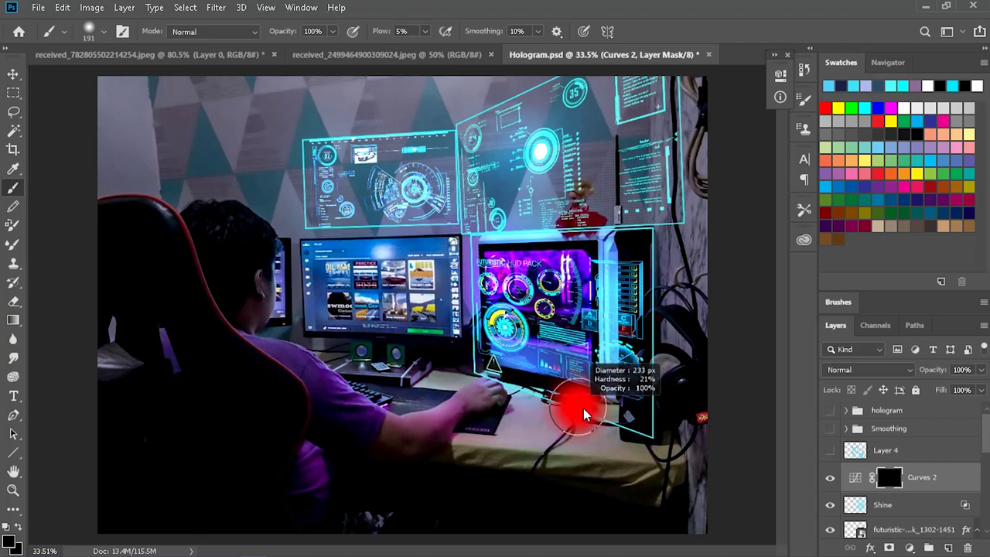
drag(514, 424, 526, 418)
click(11, 541)
click(515, 145)
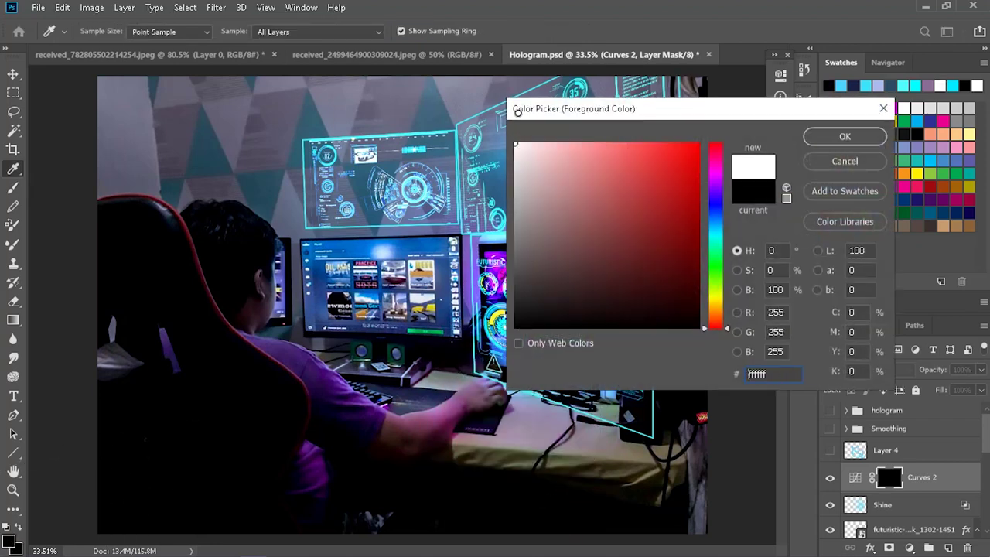
click(844, 136)
- Paint the teal tint back over the PC case, upper-left hologram panel and desk
drag(557, 433, 495, 363)
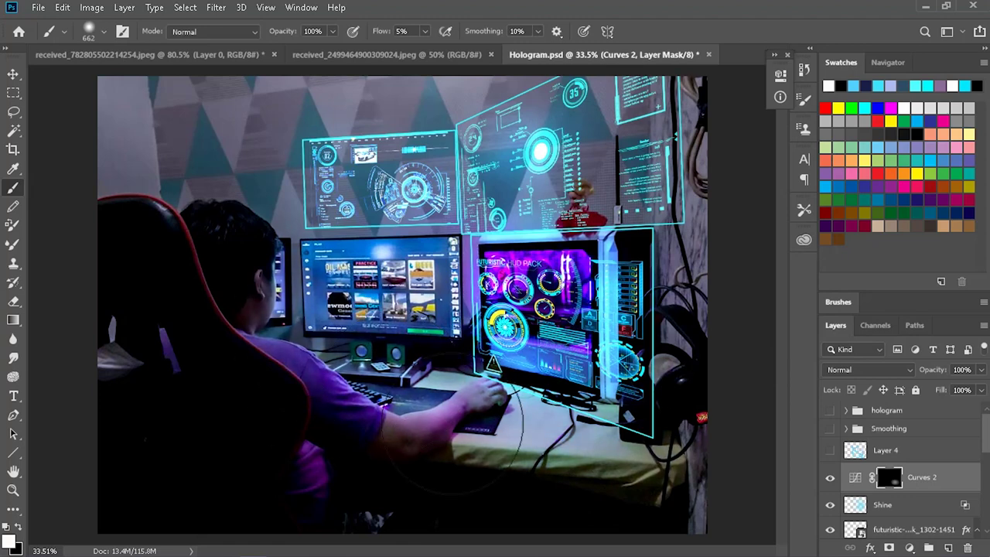
drag(333, 209, 657, 178)
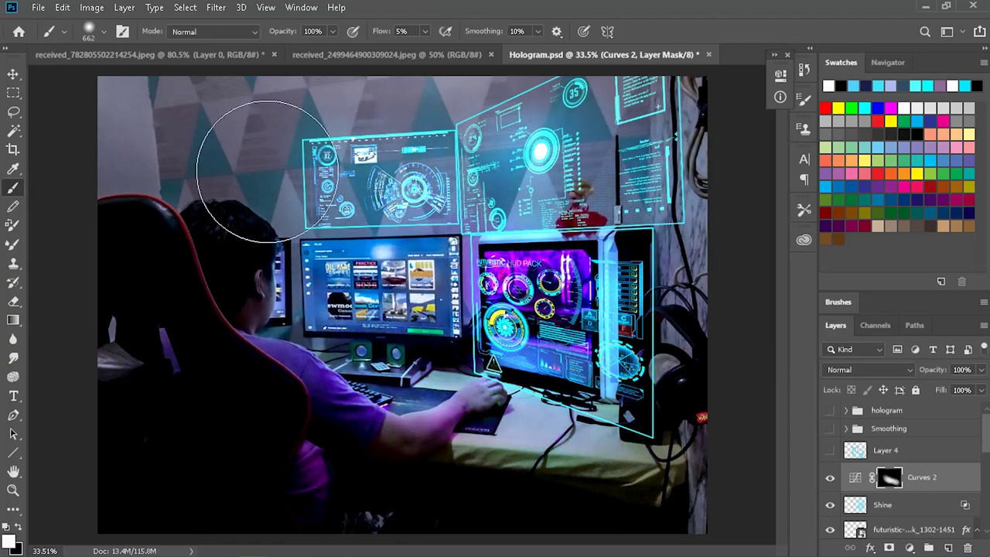
drag(192, 193, 441, 419)
scroll(442, 420, down, 1)
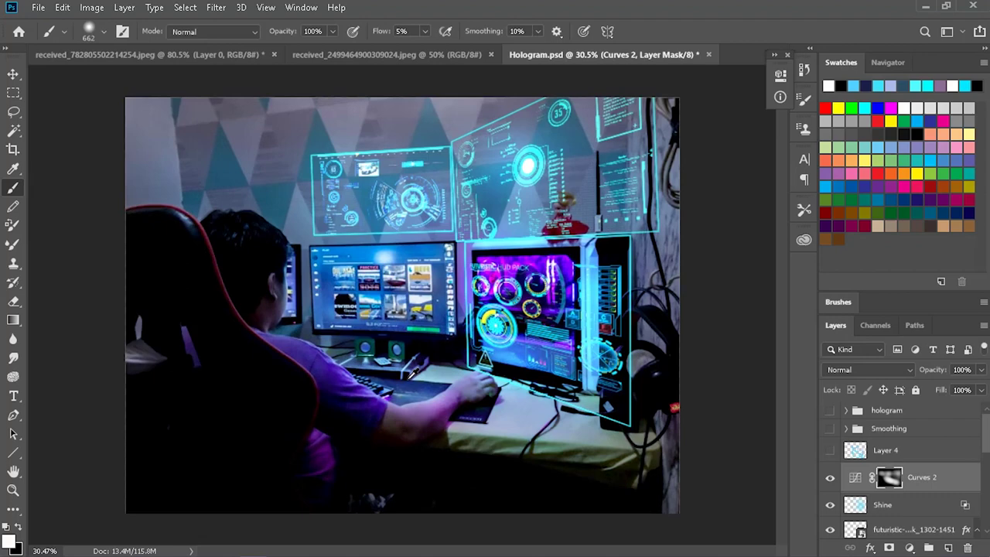
scroll(920, 493, down, 2)
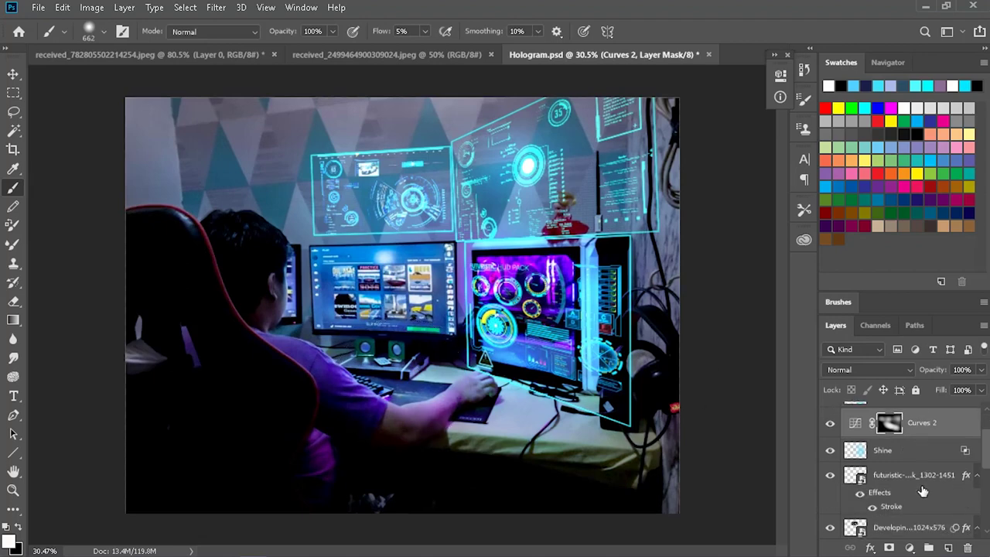
scroll(930, 434, down, 3)
scroll(931, 434, down, 3)
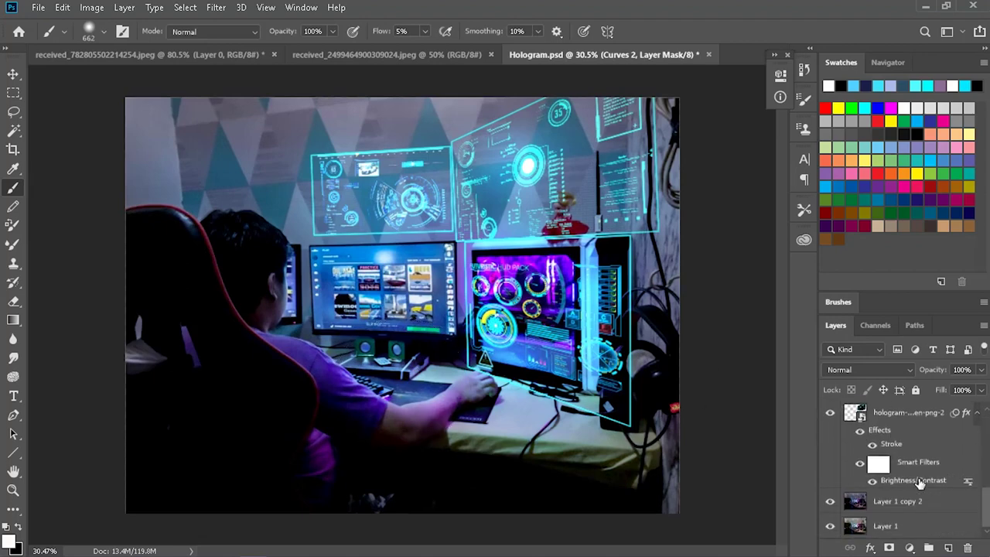
- Rename Group 1 to 'Demo' and toggle a hologram layer group's visibility
click(897, 505)
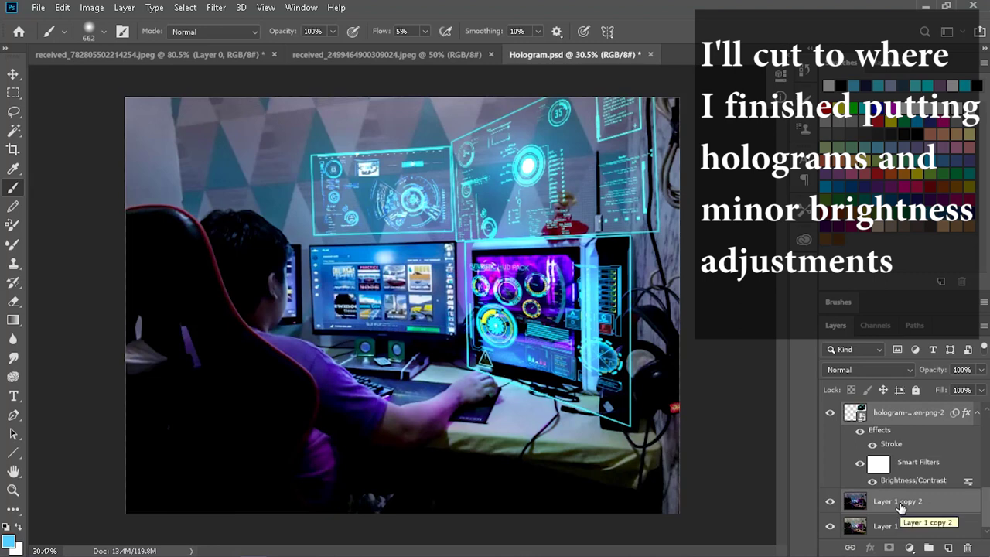
double_click(883, 473)
text(Demo)
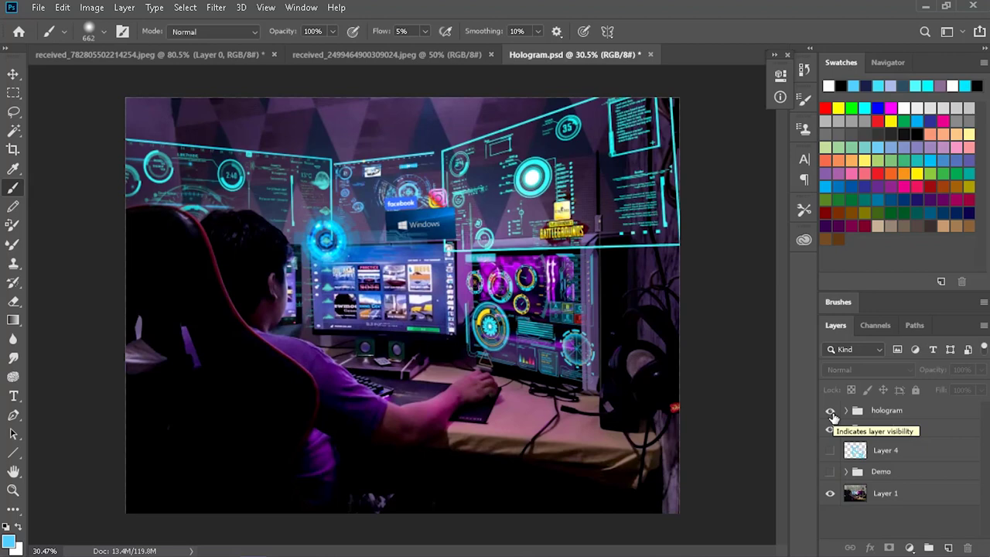
click(830, 450)
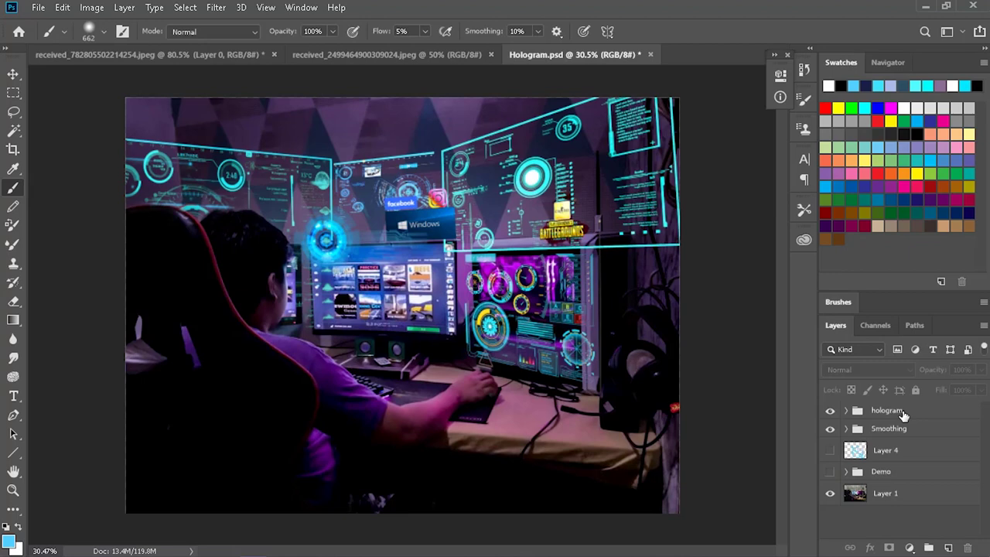
click(904, 416)
click(909, 546)
- Add Curves 3 above the holograms, raise its RGB and Blue curves, and invert its mask
click(909, 374)
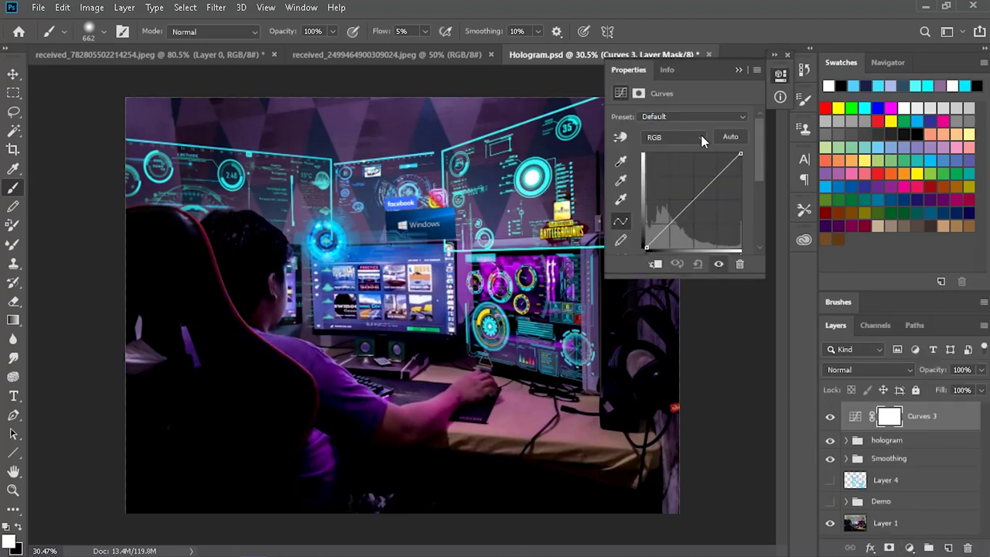
drag(694, 200, 688, 192)
click(673, 137)
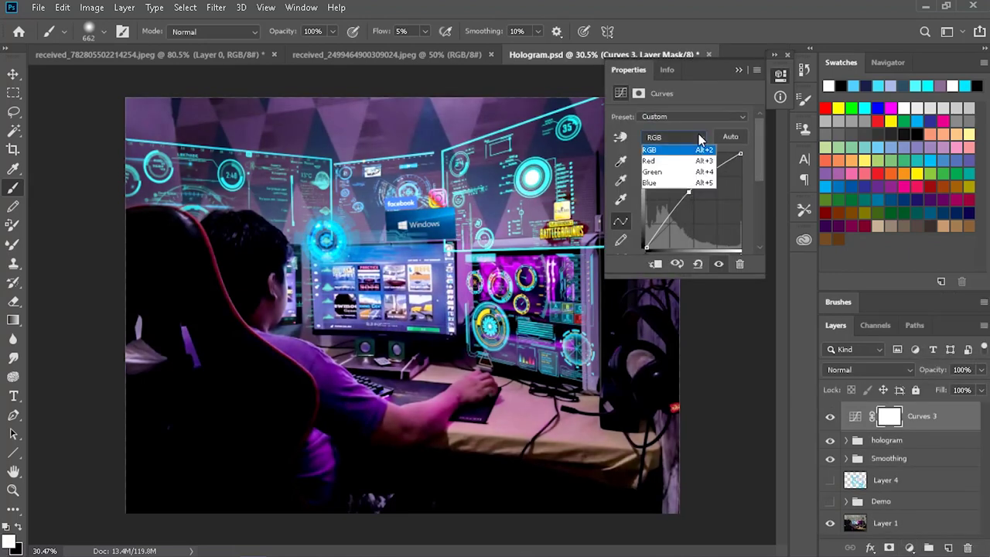
click(657, 181)
drag(680, 210, 682, 191)
click(672, 136)
click(657, 166)
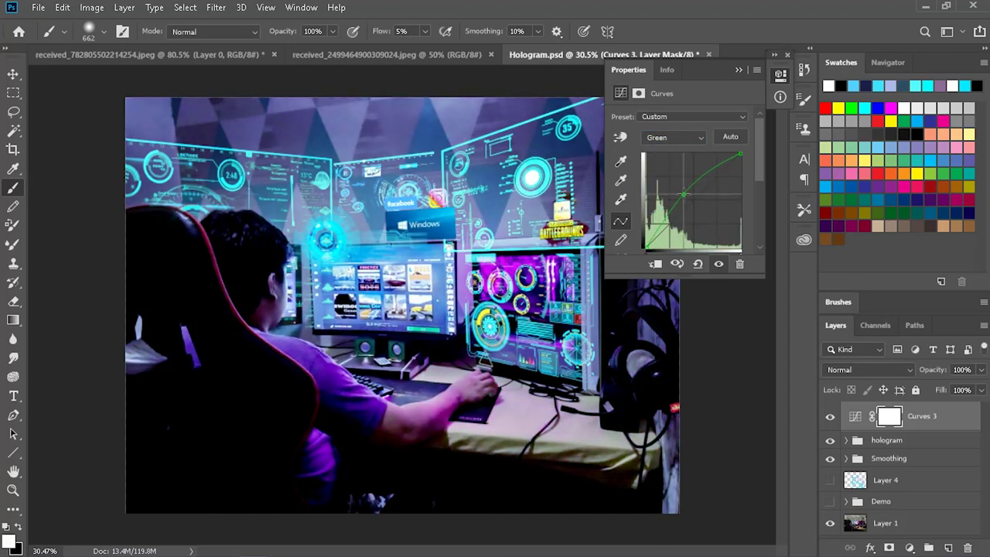
click(737, 71)
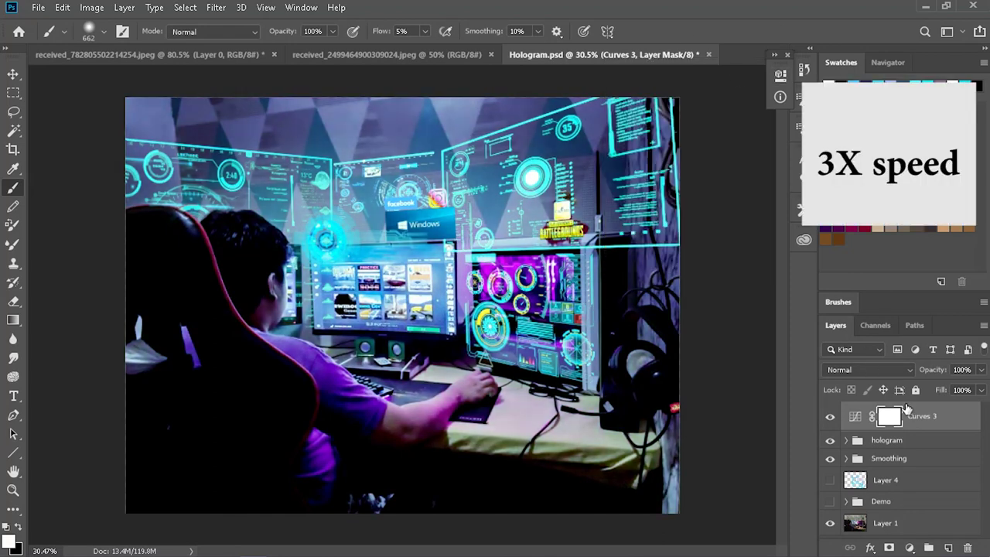
key(ctrl+i)
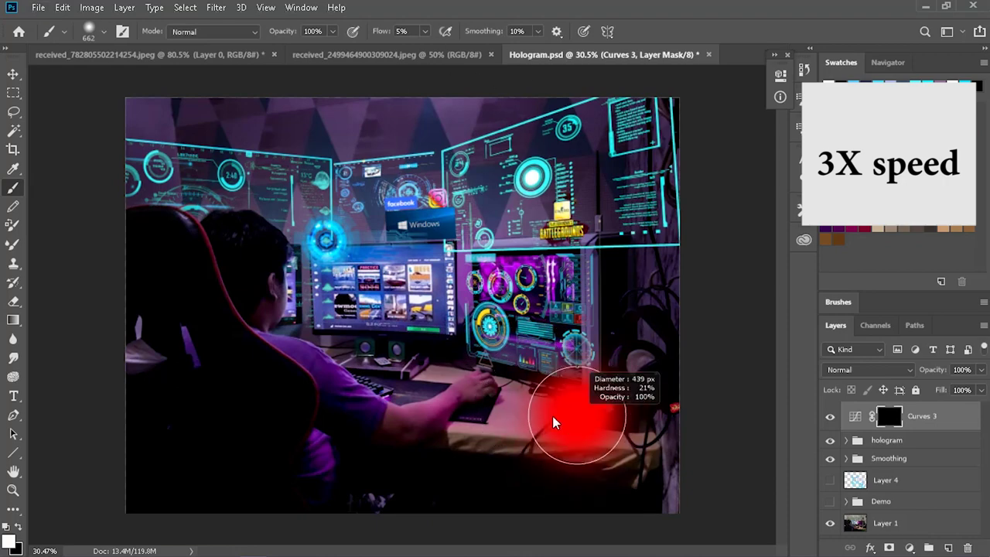
- Paint the Curves 3 grade onto the boy's hand and head through the mask
scroll(556, 410, up, 2)
scroll(445, 396, up, 2)
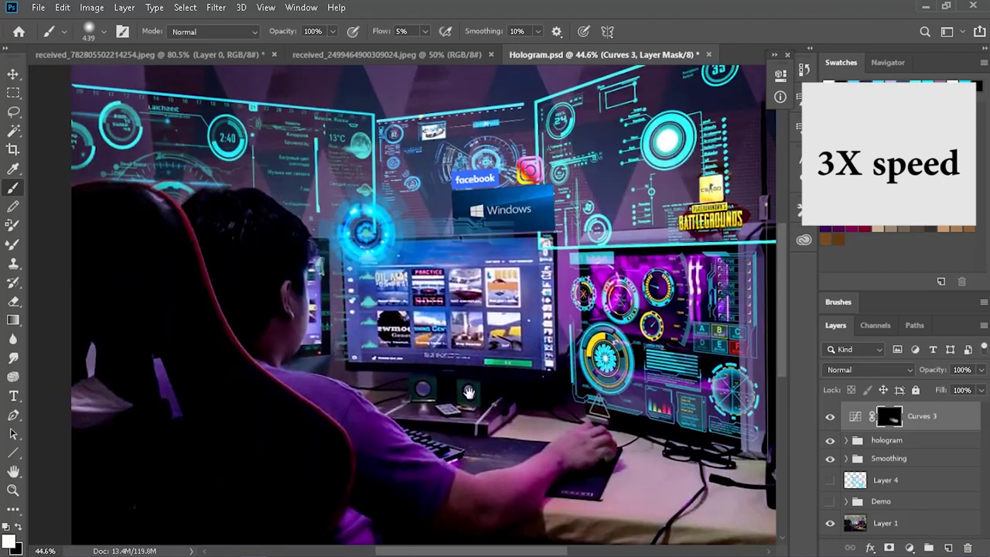
scroll(497, 387, up, 1)
mouse_move(641, 353)
mouse_down()
mouse_move(291, 324)
mouse_move(502, 246)
mouse_move(242, 204)
mouse_up()
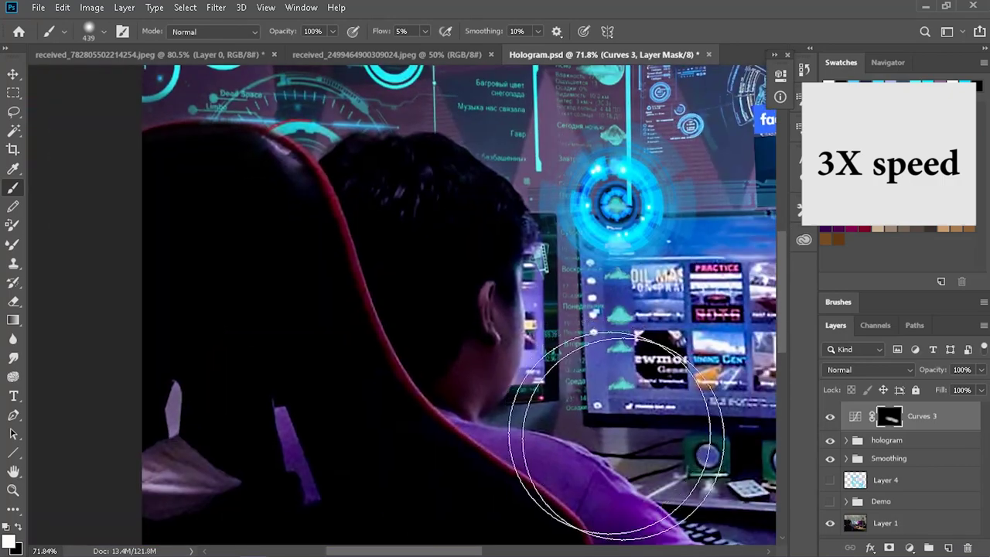
drag(530, 431, 530, 310)
drag(542, 460, 309, 397)
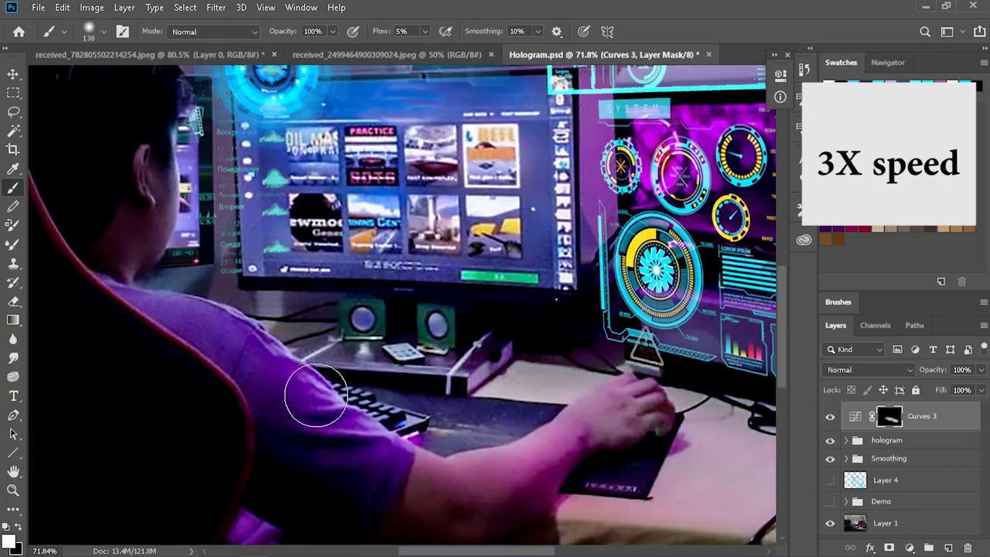
drag(164, 194, 307, 338)
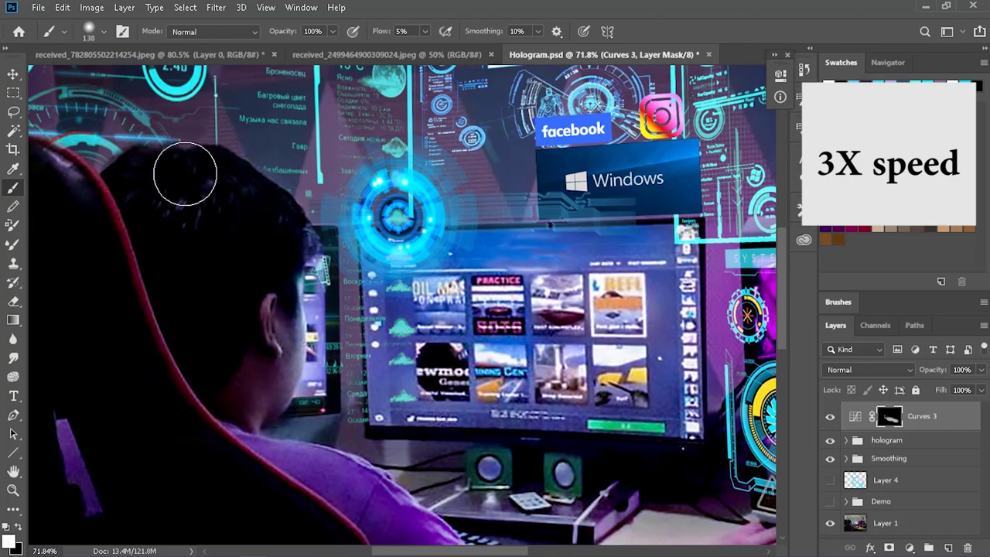
- Enlarge the brush and paint the grade across the right side of the desk
scroll(644, 410, down, 5)
key(bracketright)
key(bracketright)
key(bracketright)
drag(618, 228, 509, 195)
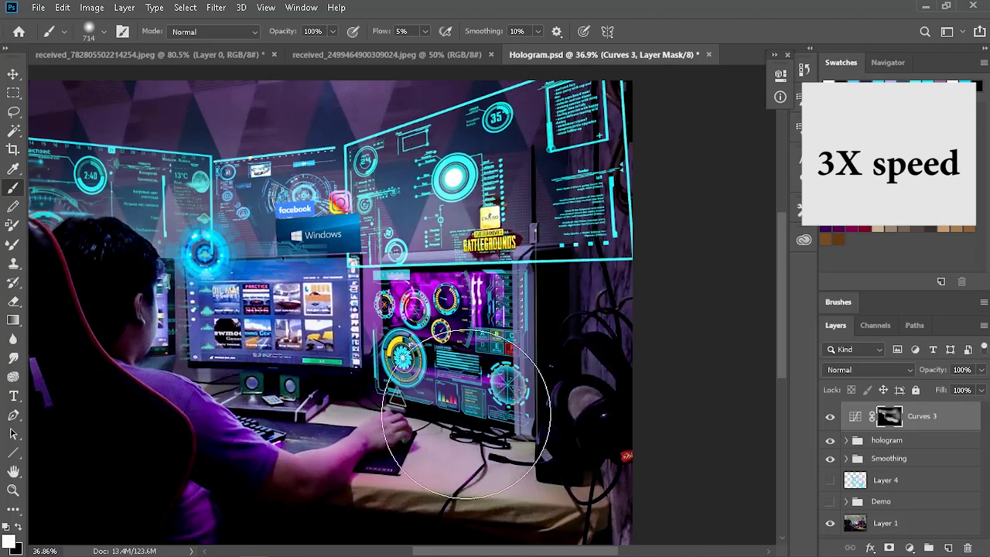
scroll(595, 352, down, 2)
scroll(596, 357, up, 2)
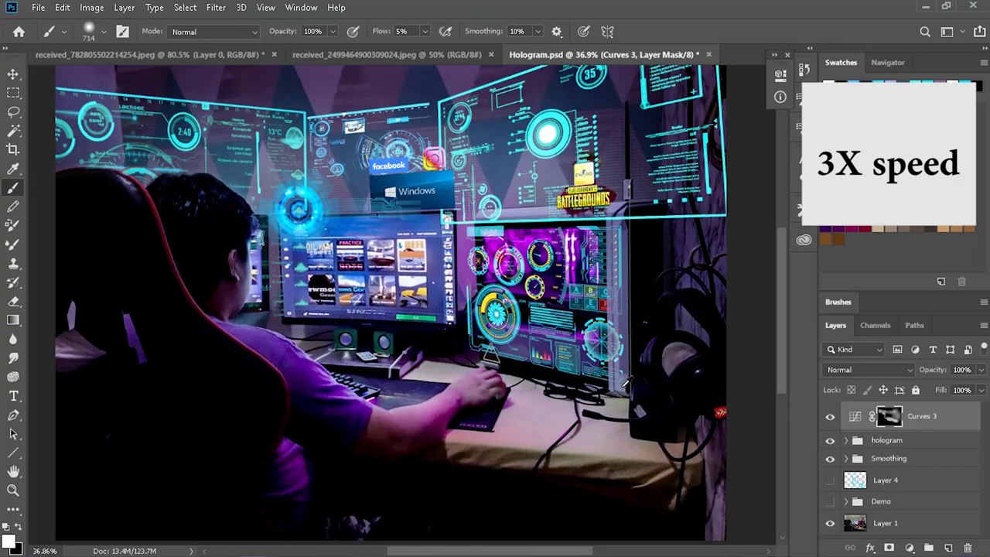
scroll(596, 356, down, 2)
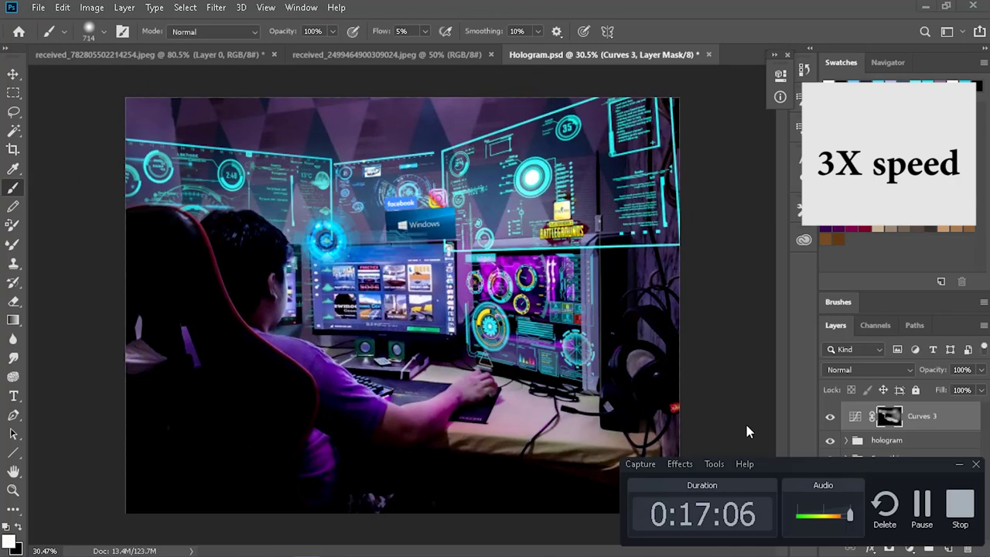
click(846, 440)
- Select the hologram-screen-png-2 copy 4 panel and skew its top-right corner
scroll(867, 471, down, 2)
scroll(869, 475, down, 3)
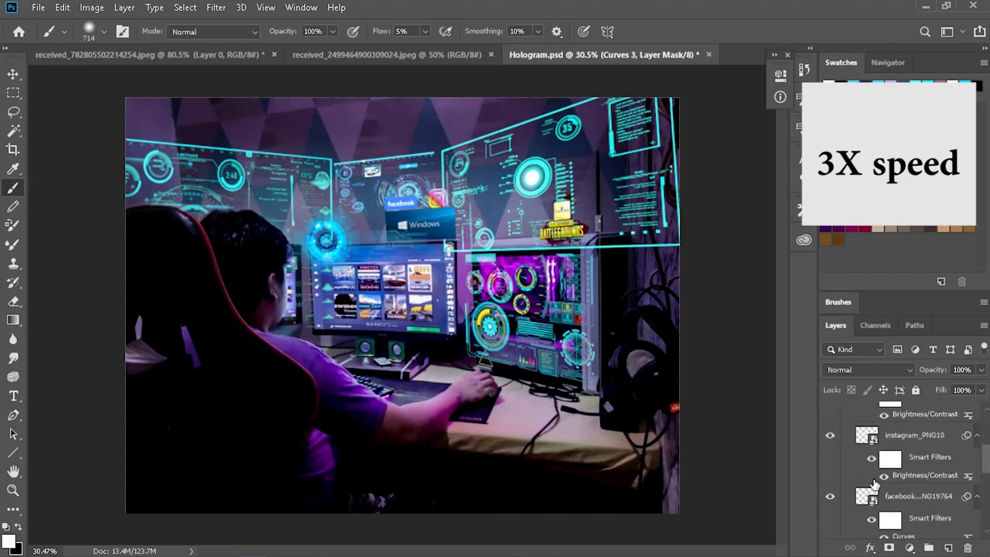
scroll(841, 458, down, 2)
scroll(842, 472, down, 2)
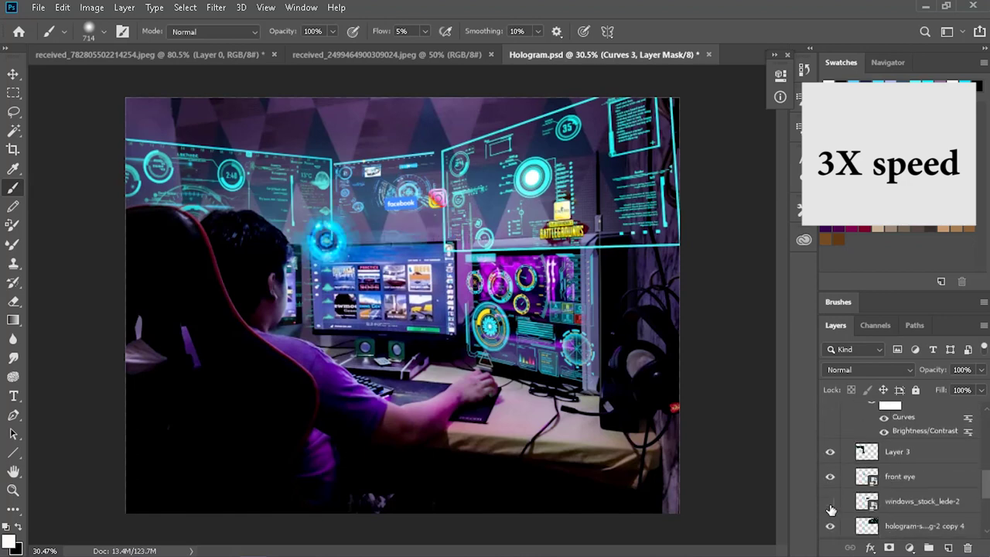
scroll(831, 495, down, 2)
key(ctrl+t)
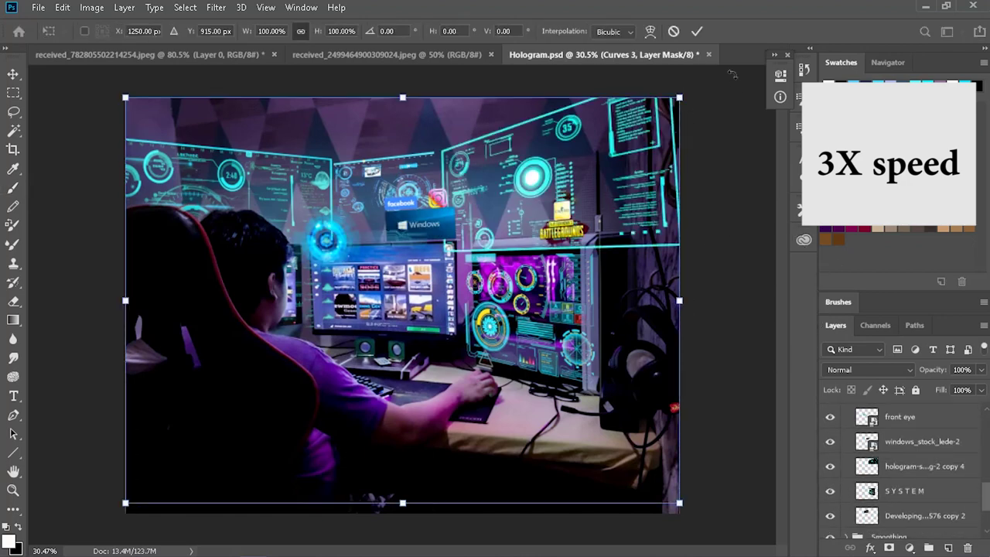
key(Escape)
click(920, 466)
key(ctrl+t)
drag(684, 70, 688, 70)
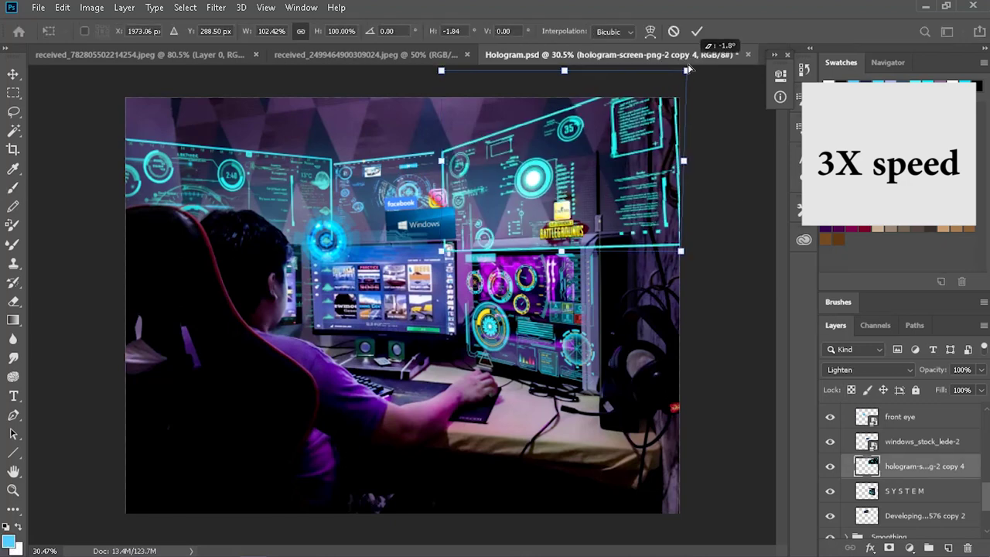
click(697, 31)
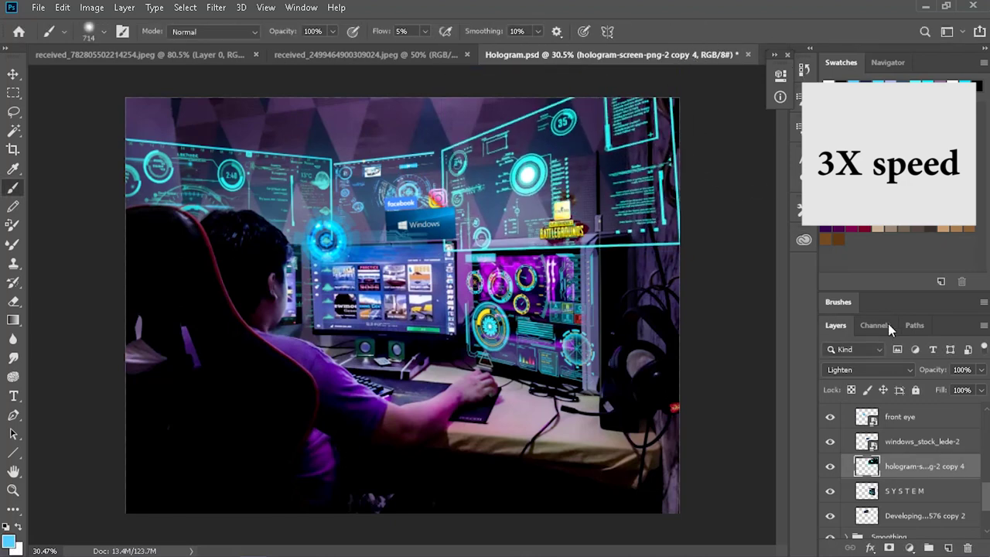
- Stretch the right-hand panel's right edge outward toward the image edge
key(ctrl+t)
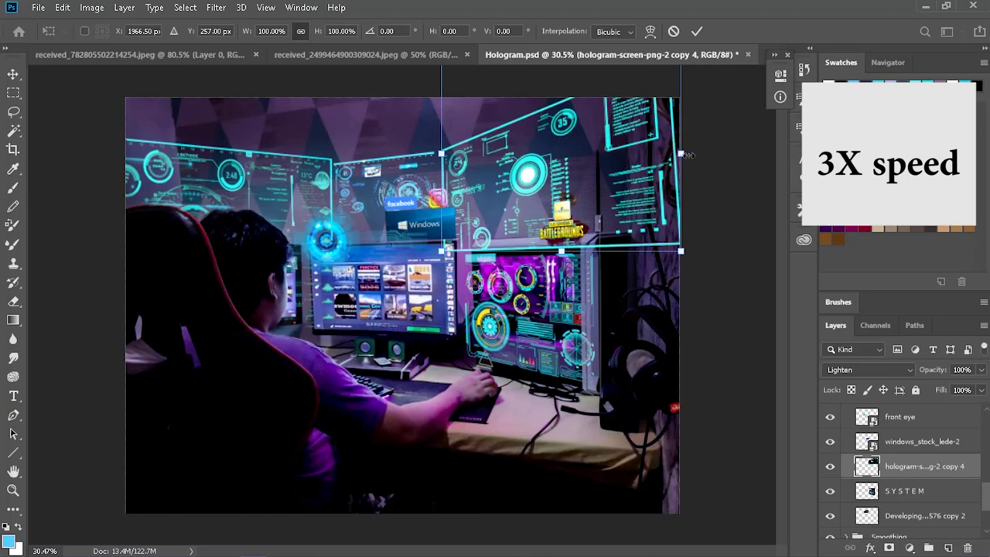
drag(679, 153, 696, 153)
click(697, 31)
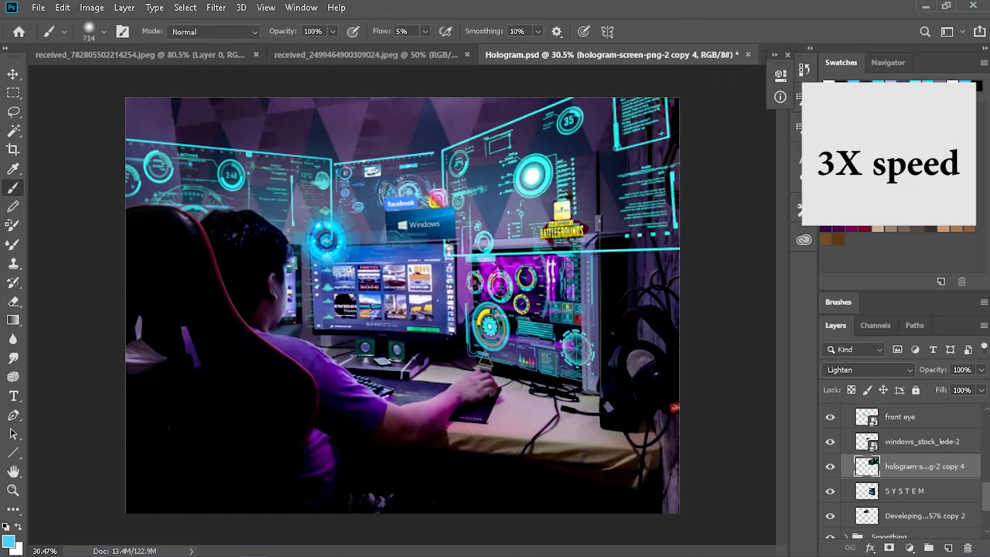
key(ctrl+t)
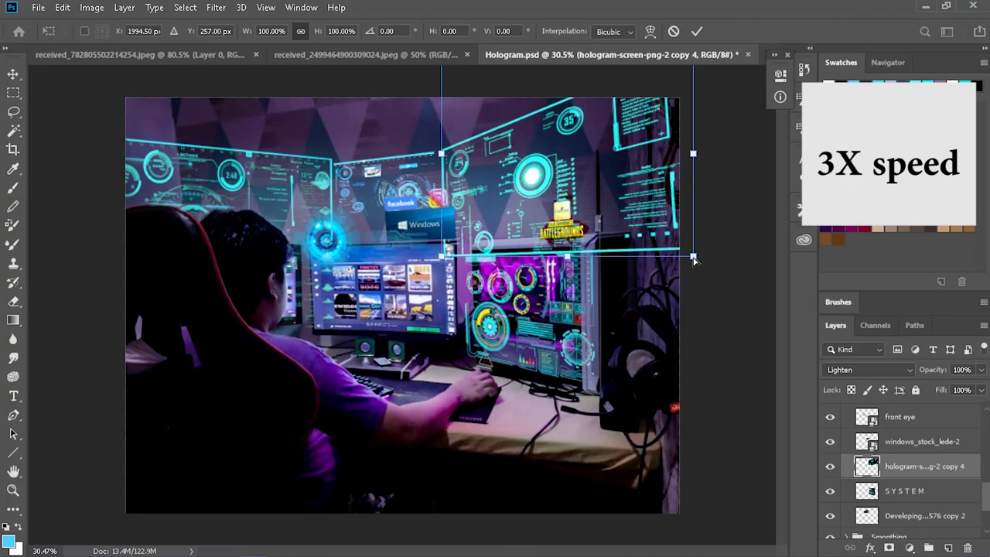
drag(693, 258, 691, 255)
click(696, 31)
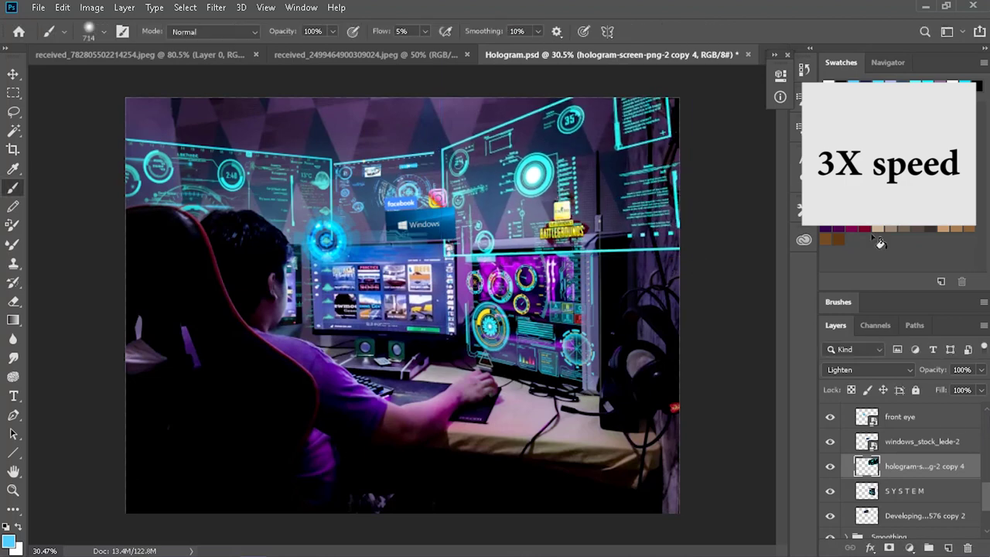
key(ctrl+z)
- Angle the panel upward by raising its top-right corner and shifting its lower-left corner
key(ctrl+t)
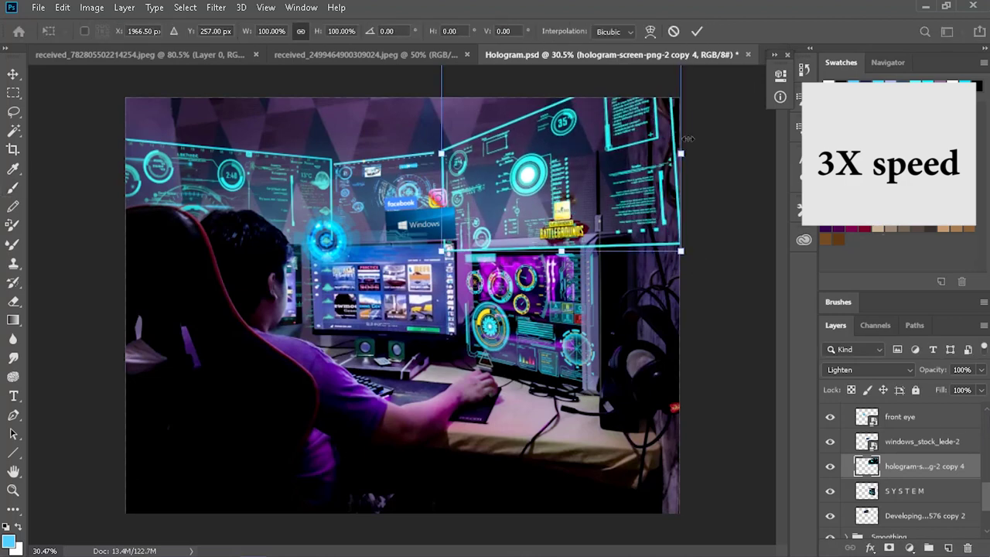
scroll(711, 155, down, 1)
mouse_move(613, 115)
mouse_down()
mouse_move(635, 95)
mouse_move(628, 81)
mouse_move(626, 108)
mouse_up()
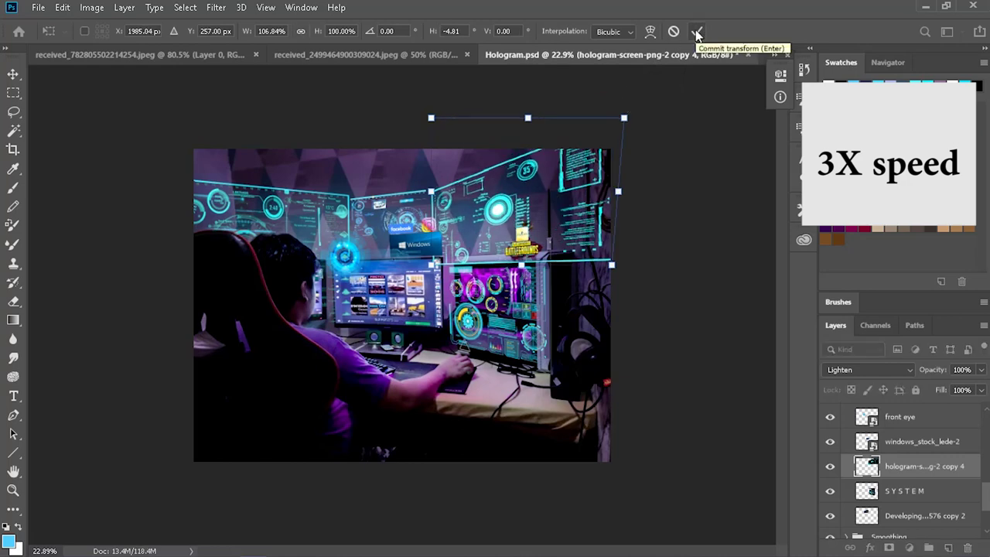
drag(431, 264, 438, 267)
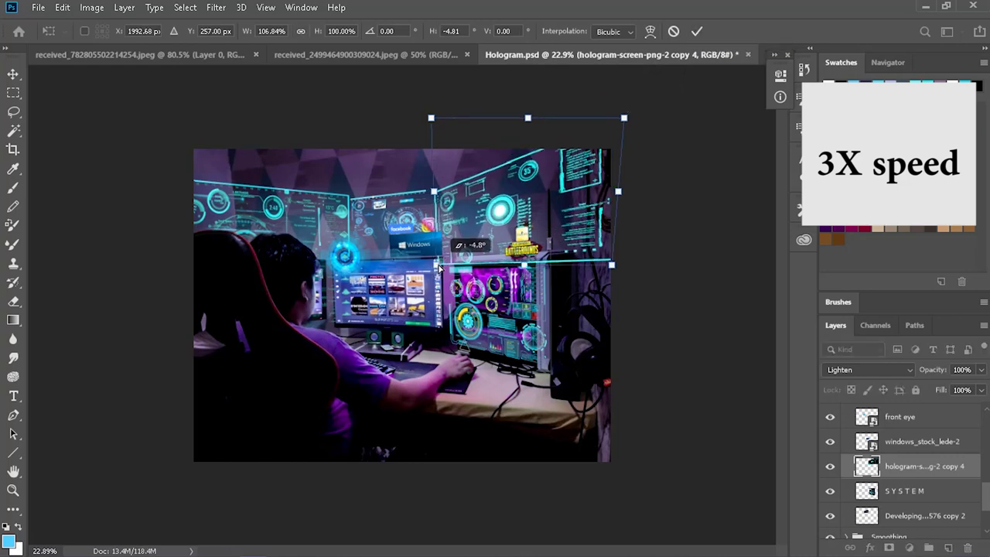
click(696, 31)
key(ctrl+plus)
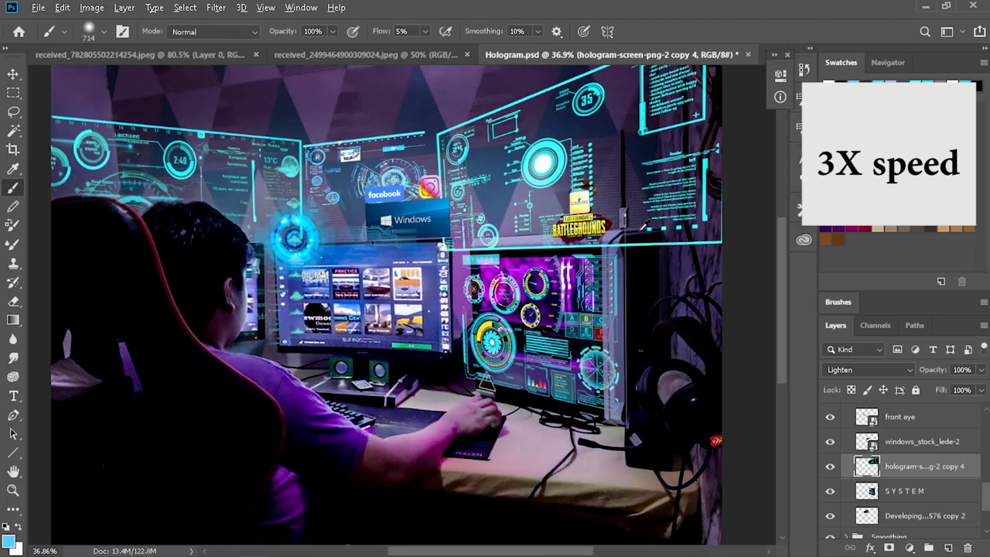
key(ctrl+minus)
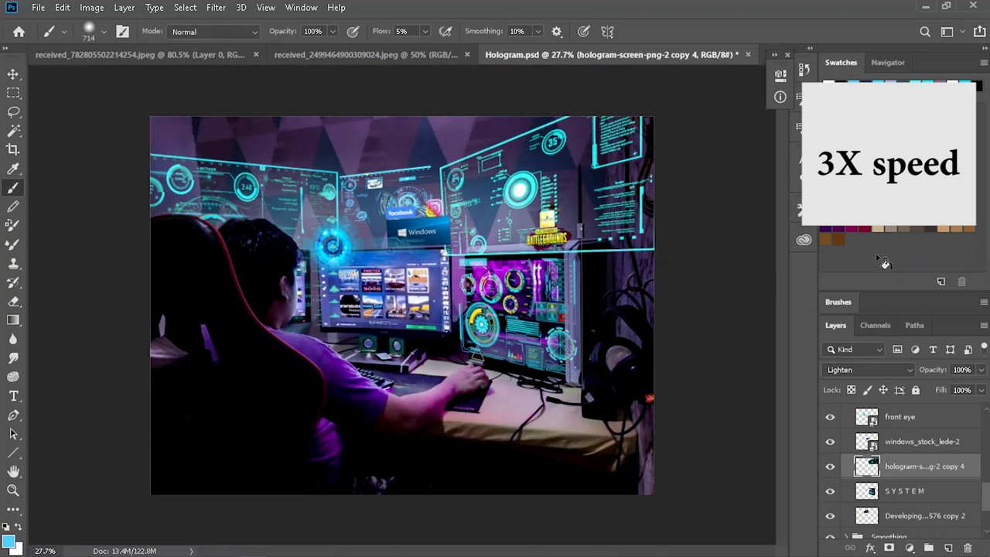
scroll(902, 500, down, 1)
click(830, 528)
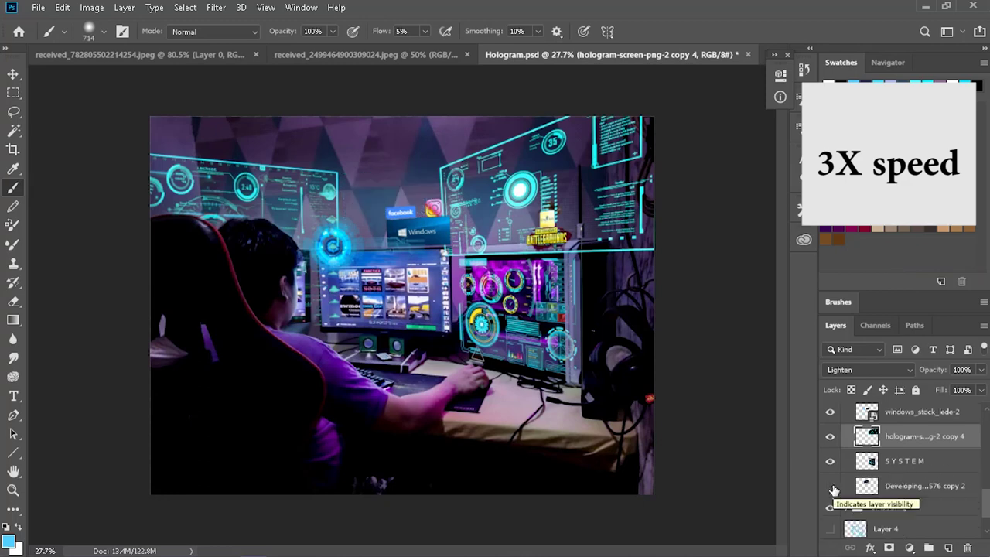
key(ctrl+t)
click(697, 31)
click(896, 486)
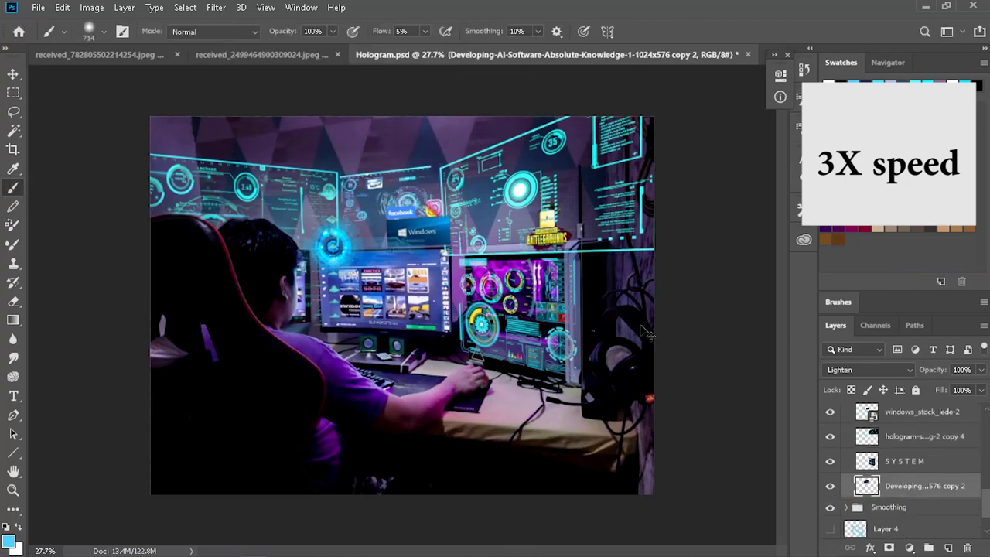
key(ctrl+t)
key(Return)
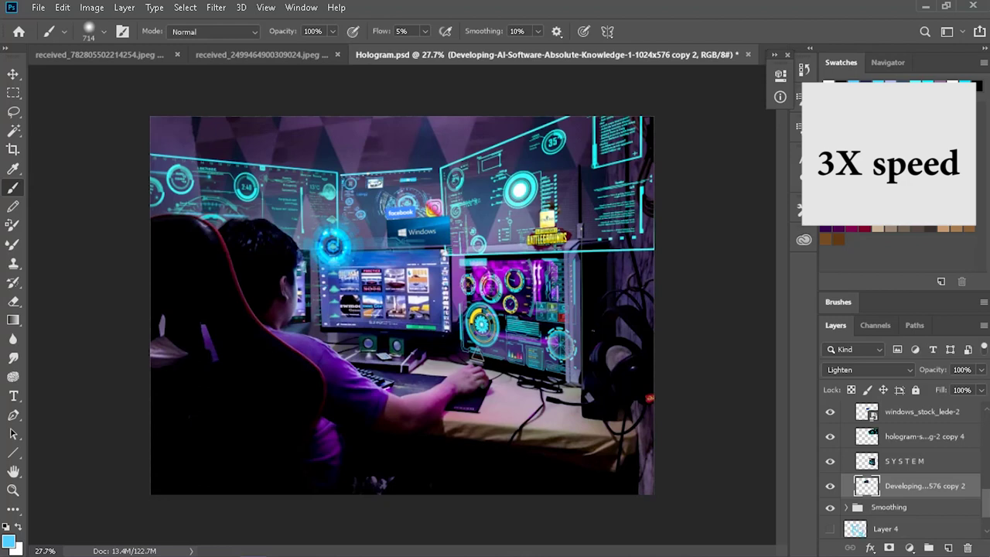
scroll(656, 294, up, 2)
key(ctrl+comma)
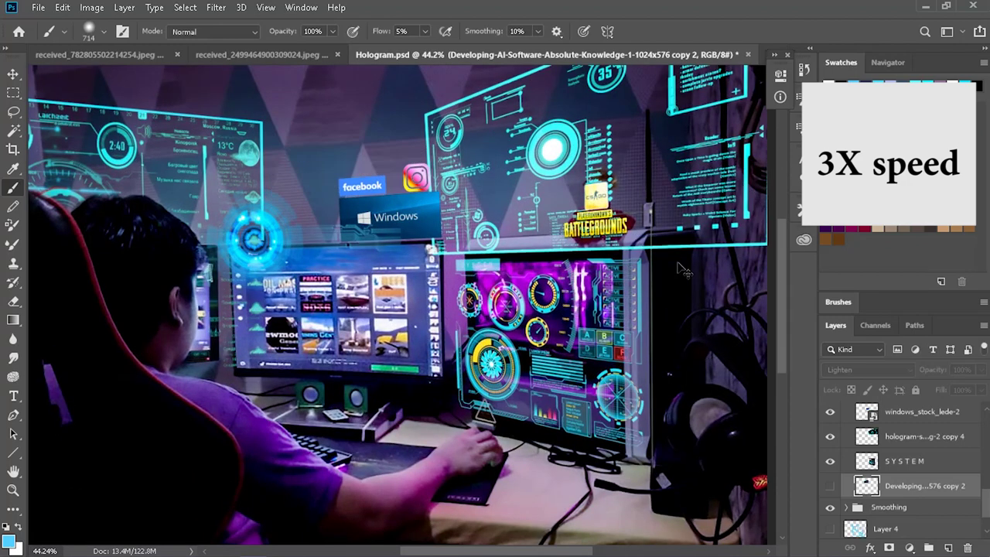
scroll(678, 268, down, 3)
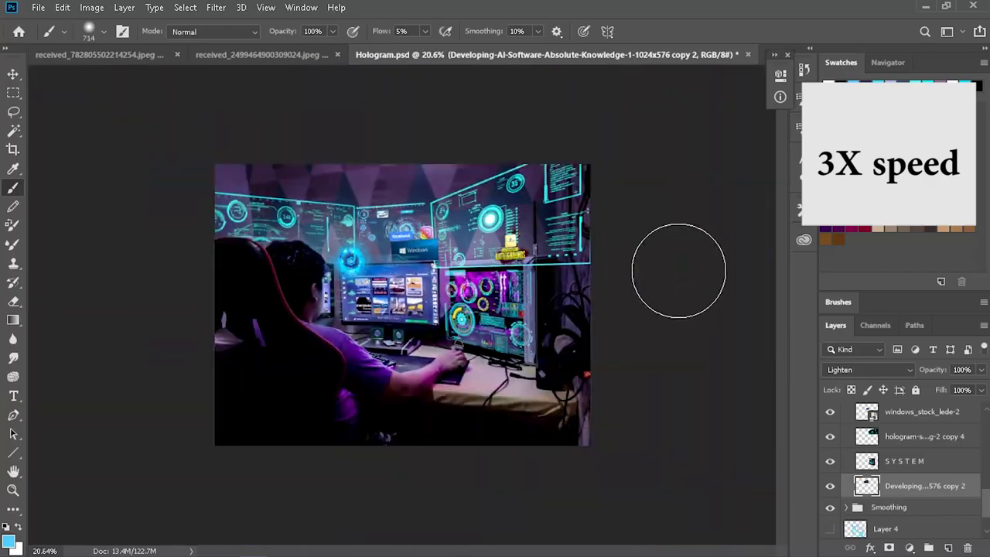